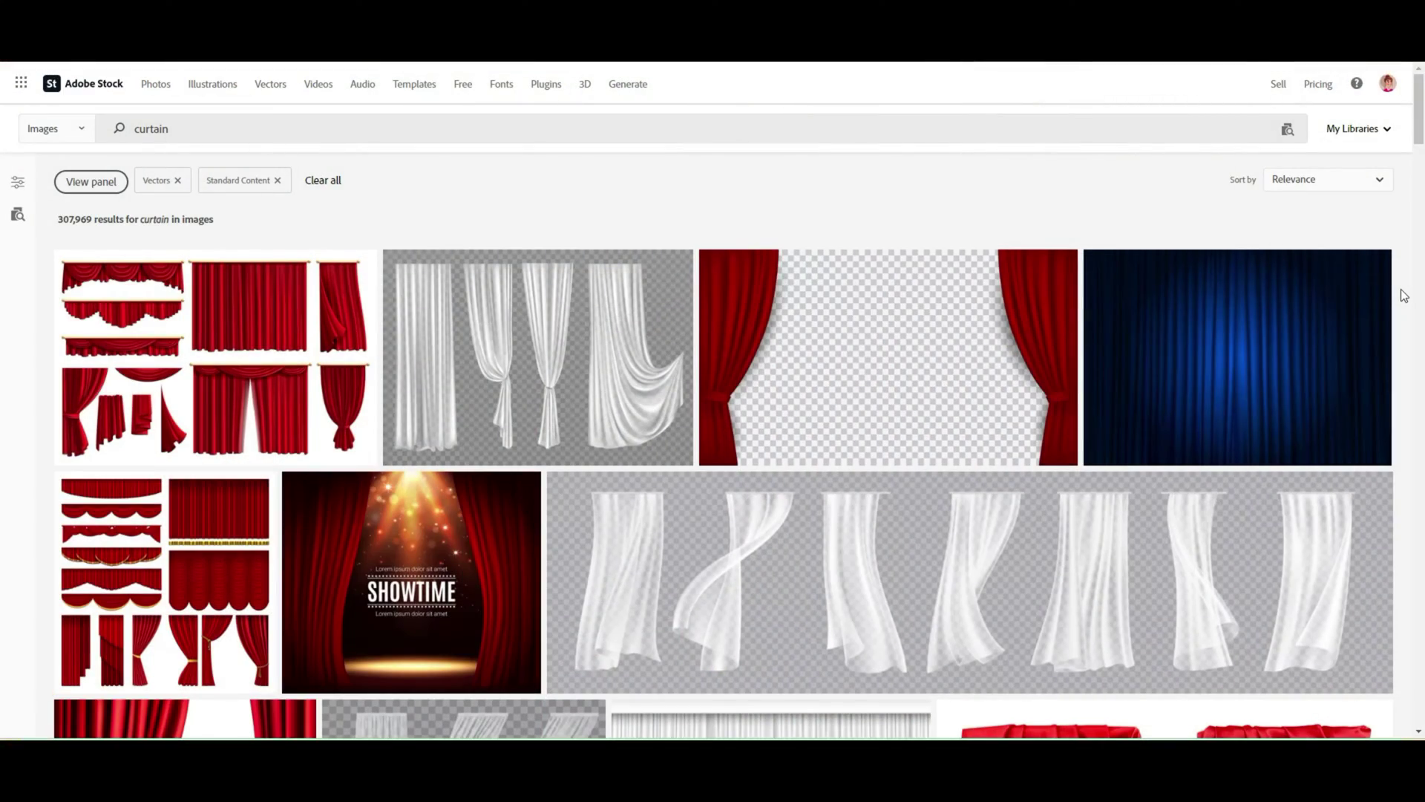
Step: Scroll down the Adobe Stock 'curtain' results to the Grand Opening red-curtain poster
{"action": "scroll", "coordinate": [1402, 291], "scroll_direction": "down", "scroll_amount": 1}
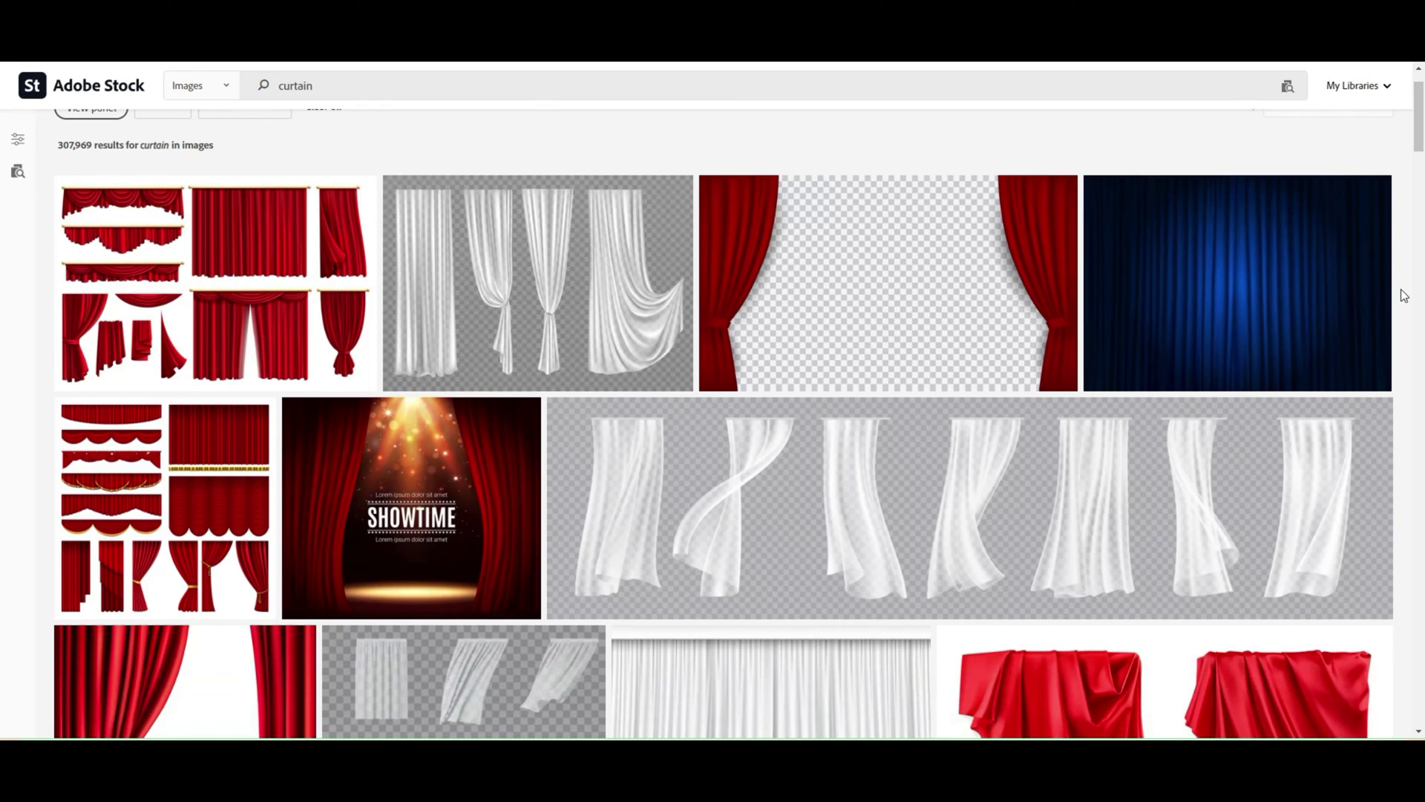
{"action": "scroll", "coordinate": [1400, 290], "scroll_direction": "down", "scroll_amount": 2}
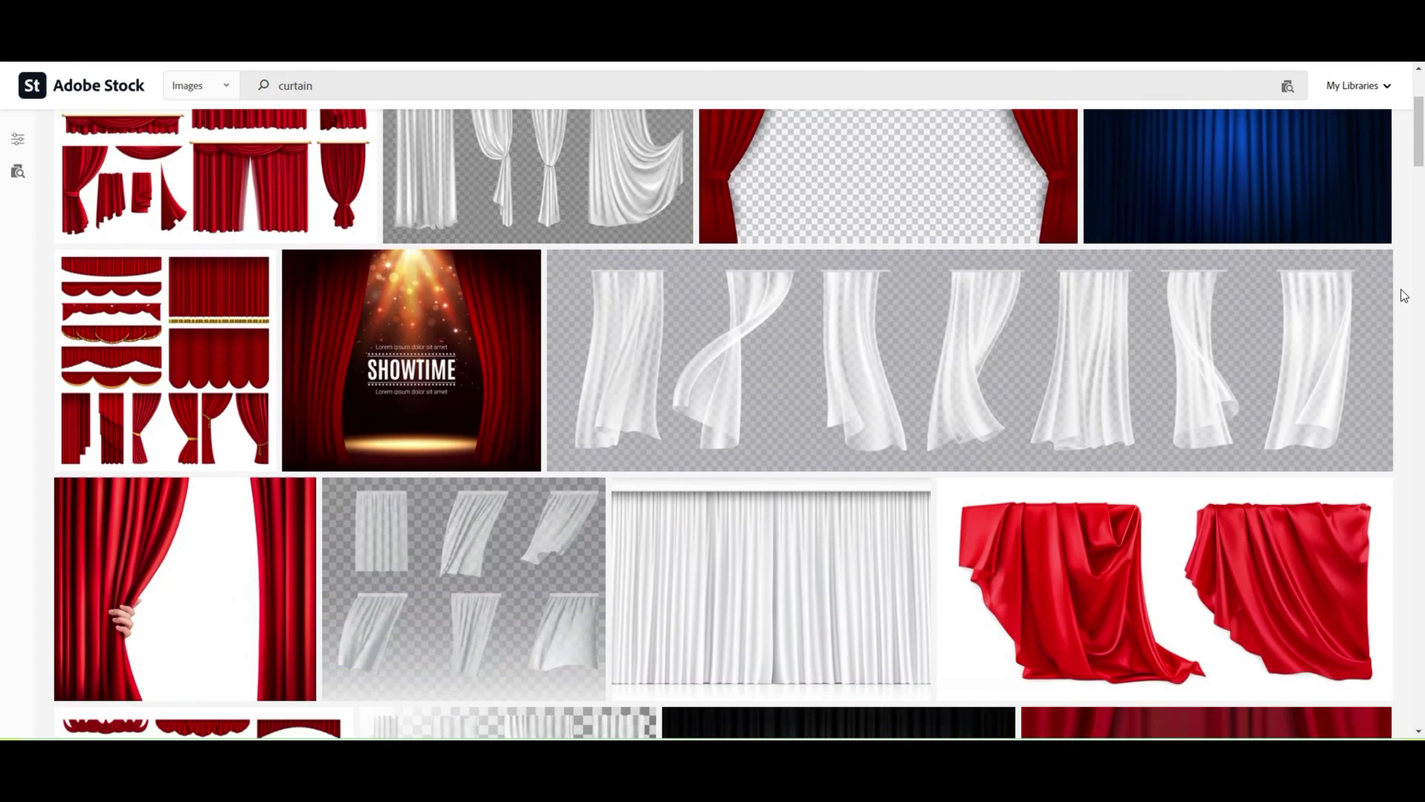
{"action": "scroll", "coordinate": [1403, 296], "scroll_direction": "down", "scroll_amount": 4}
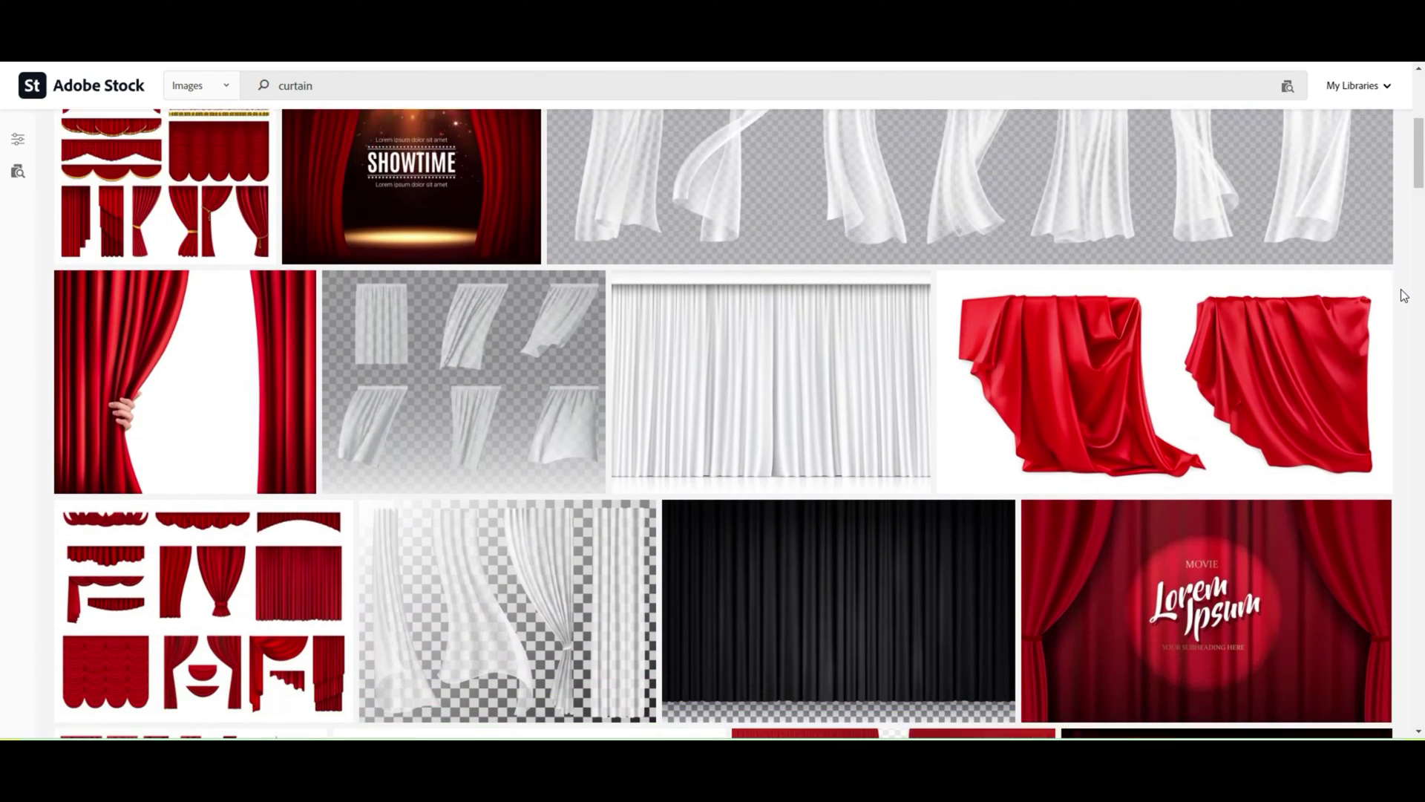
{"action": "scroll", "coordinate": [1403, 296], "scroll_direction": "down", "scroll_amount": 1}
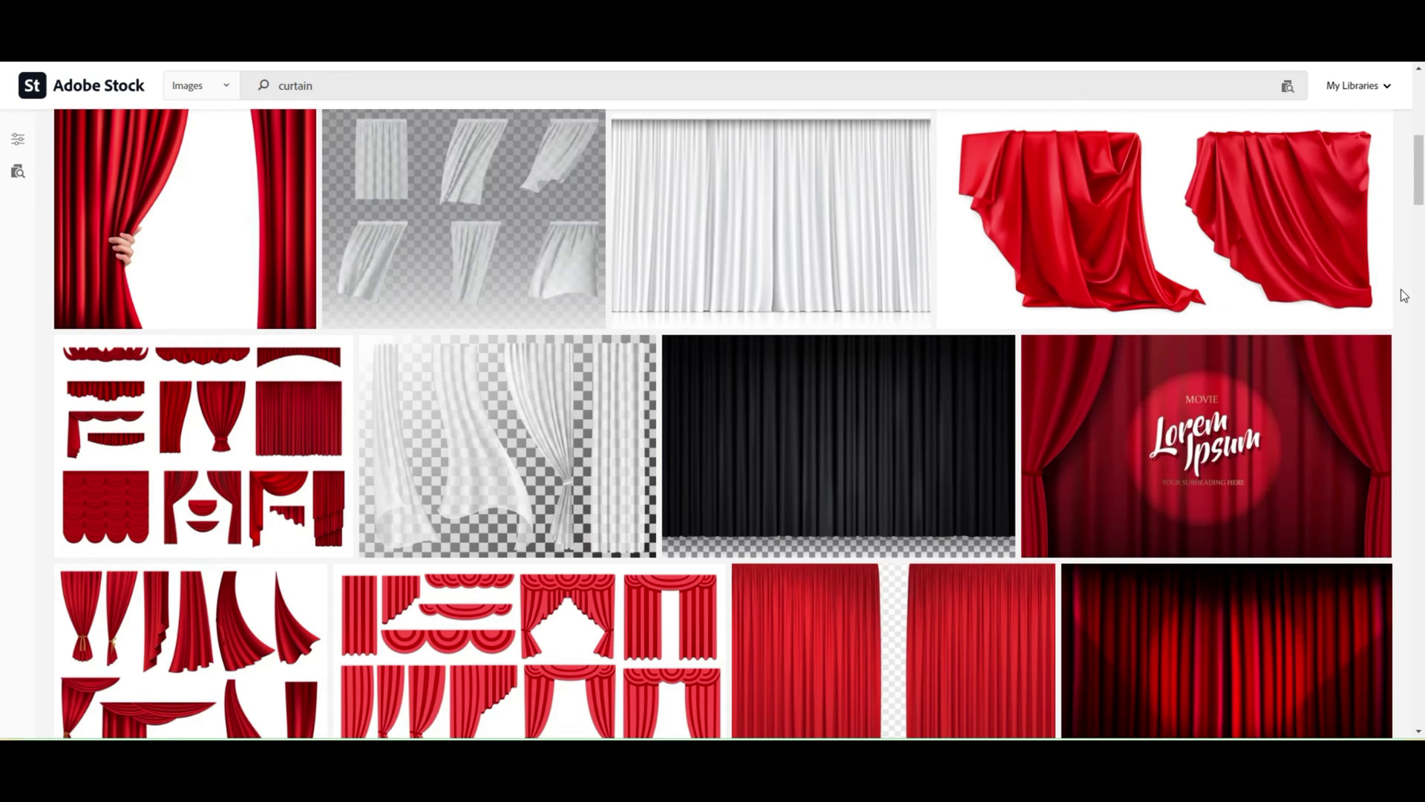
{"action": "scroll", "coordinate": [1403, 295], "scroll_direction": "down", "scroll_amount": 1}
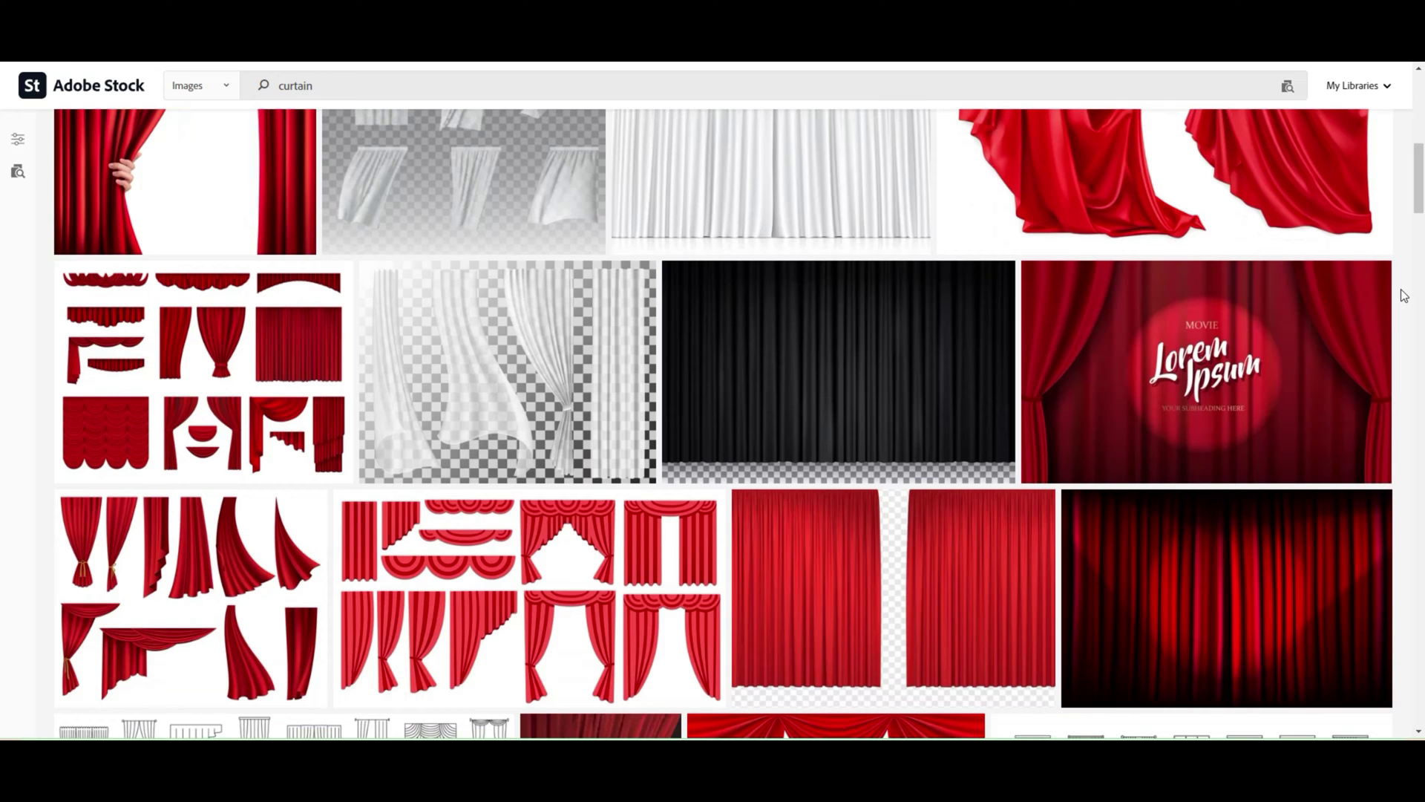
{"action": "scroll", "coordinate": [1401, 294], "scroll_direction": "down", "scroll_amount": 1}
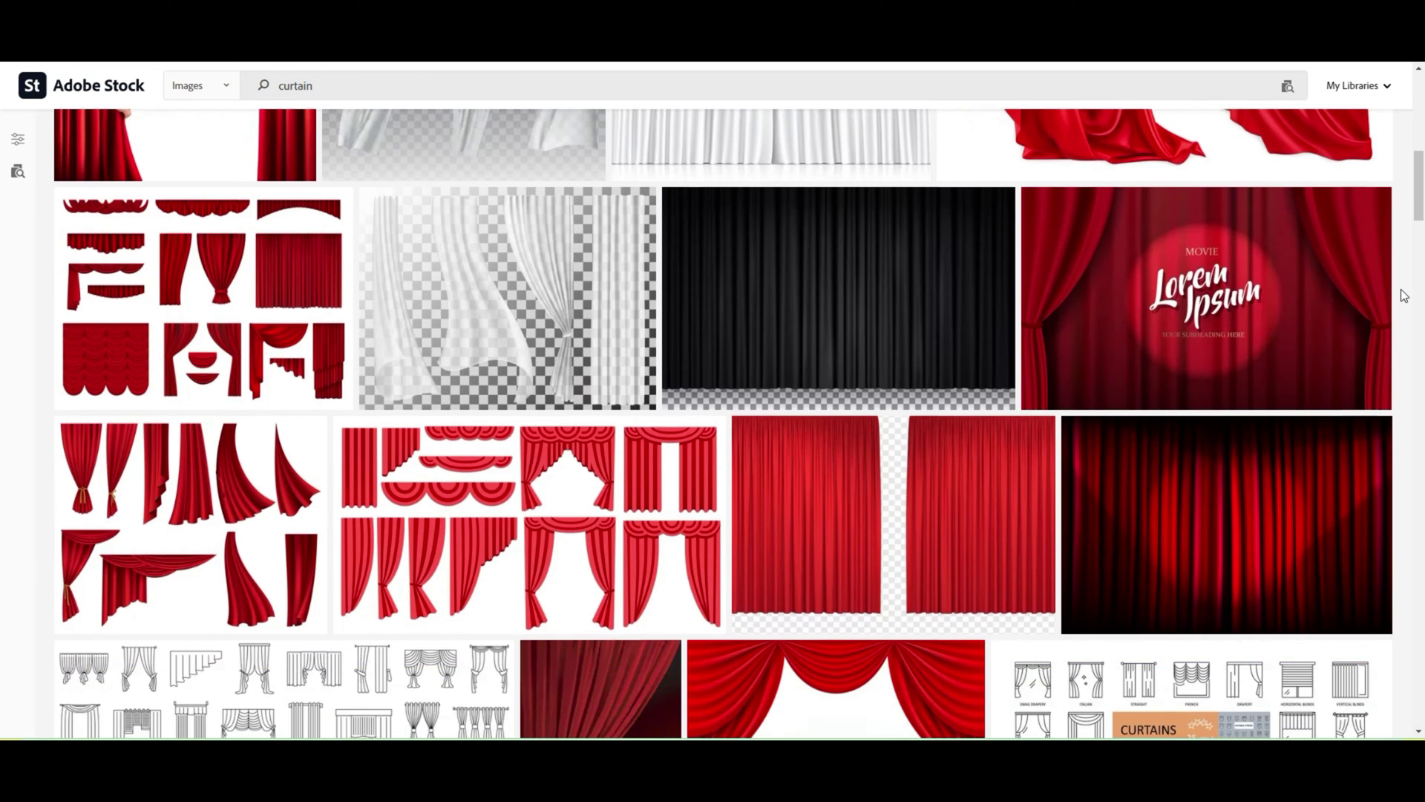
{"action": "scroll", "coordinate": [1403, 296], "scroll_direction": "down", "scroll_amount": 1}
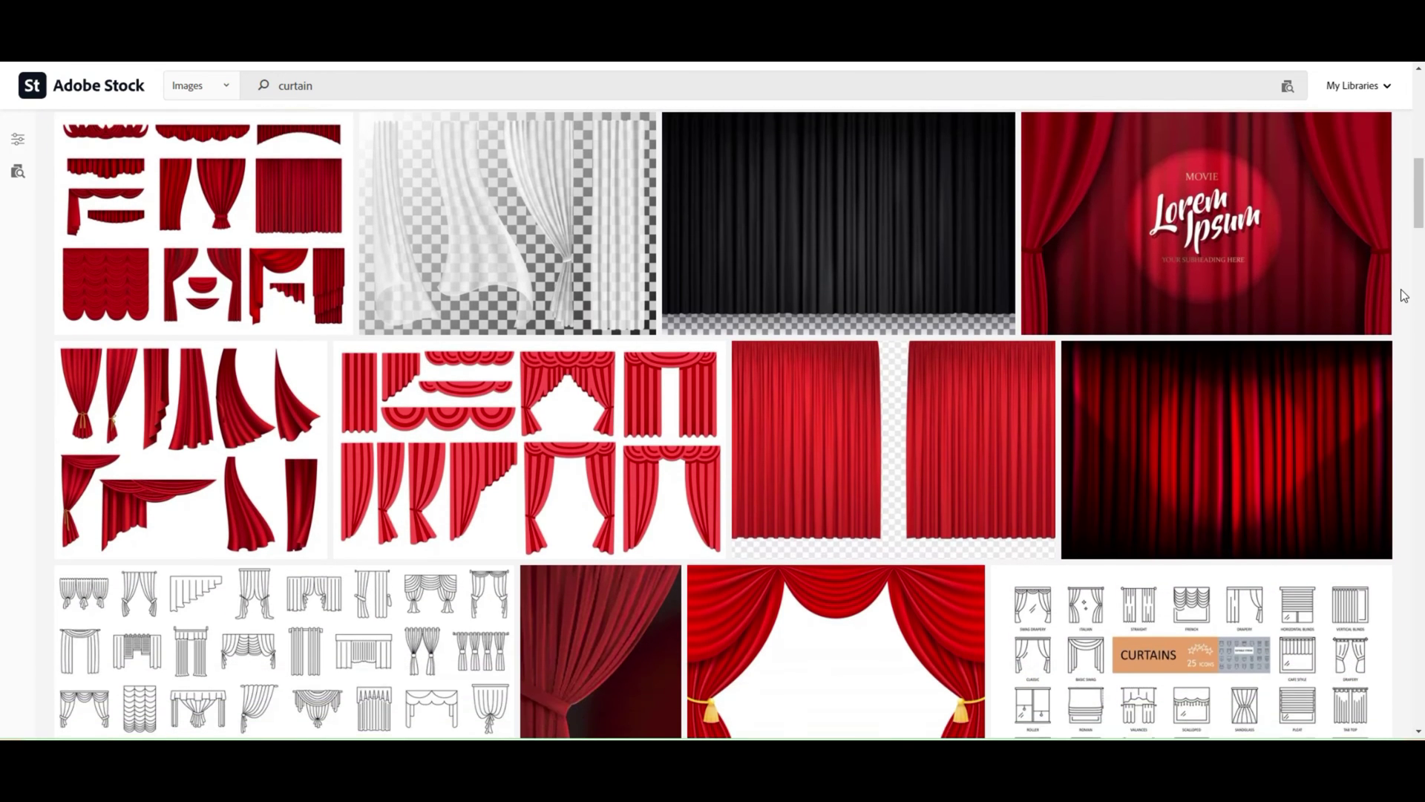
{"action": "scroll", "coordinate": [1403, 296], "scroll_direction": "down", "scroll_amount": 1}
{"action": "scroll", "coordinate": [1401, 296], "scroll_direction": "down", "scroll_amount": 3}
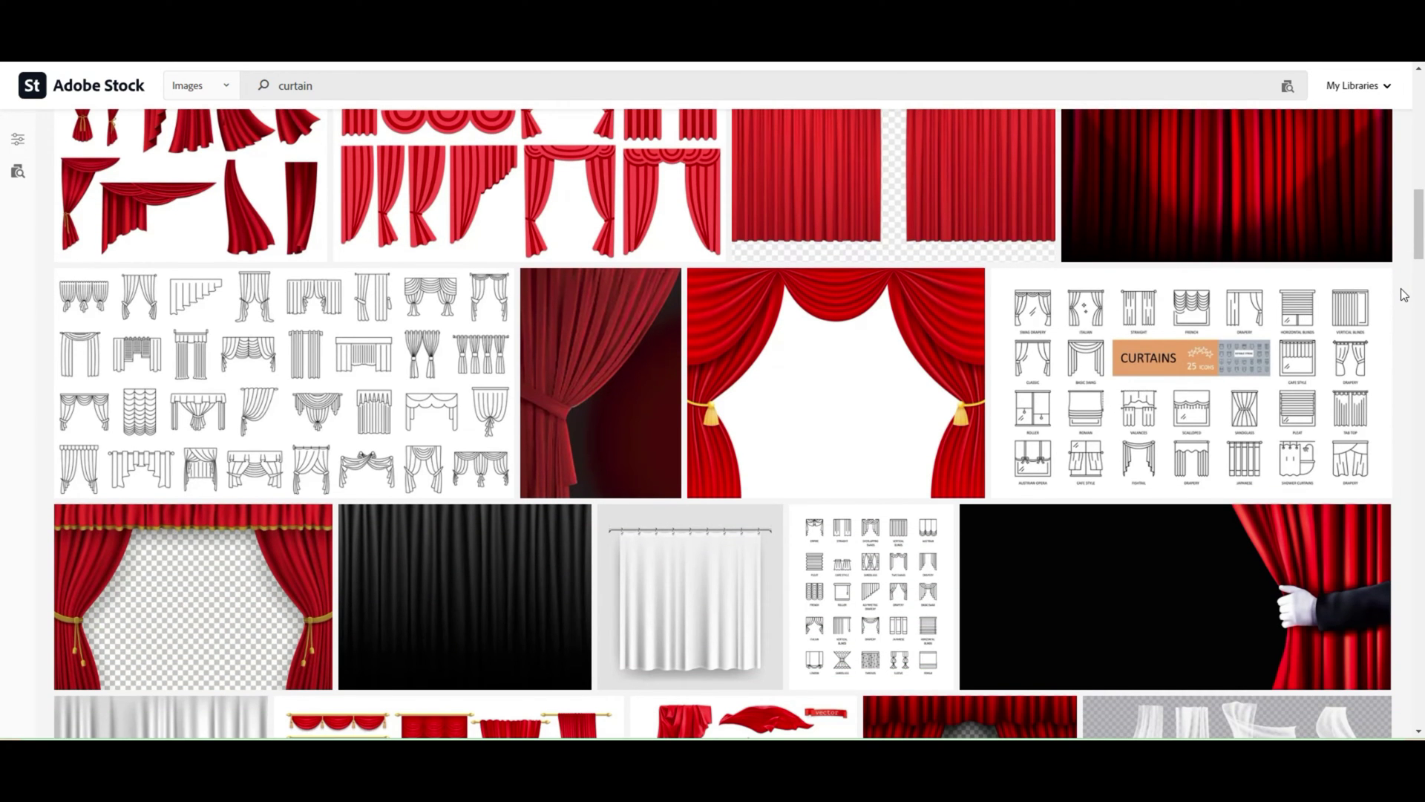
{"action": "scroll", "coordinate": [1403, 296], "scroll_direction": "down", "scroll_amount": 2}
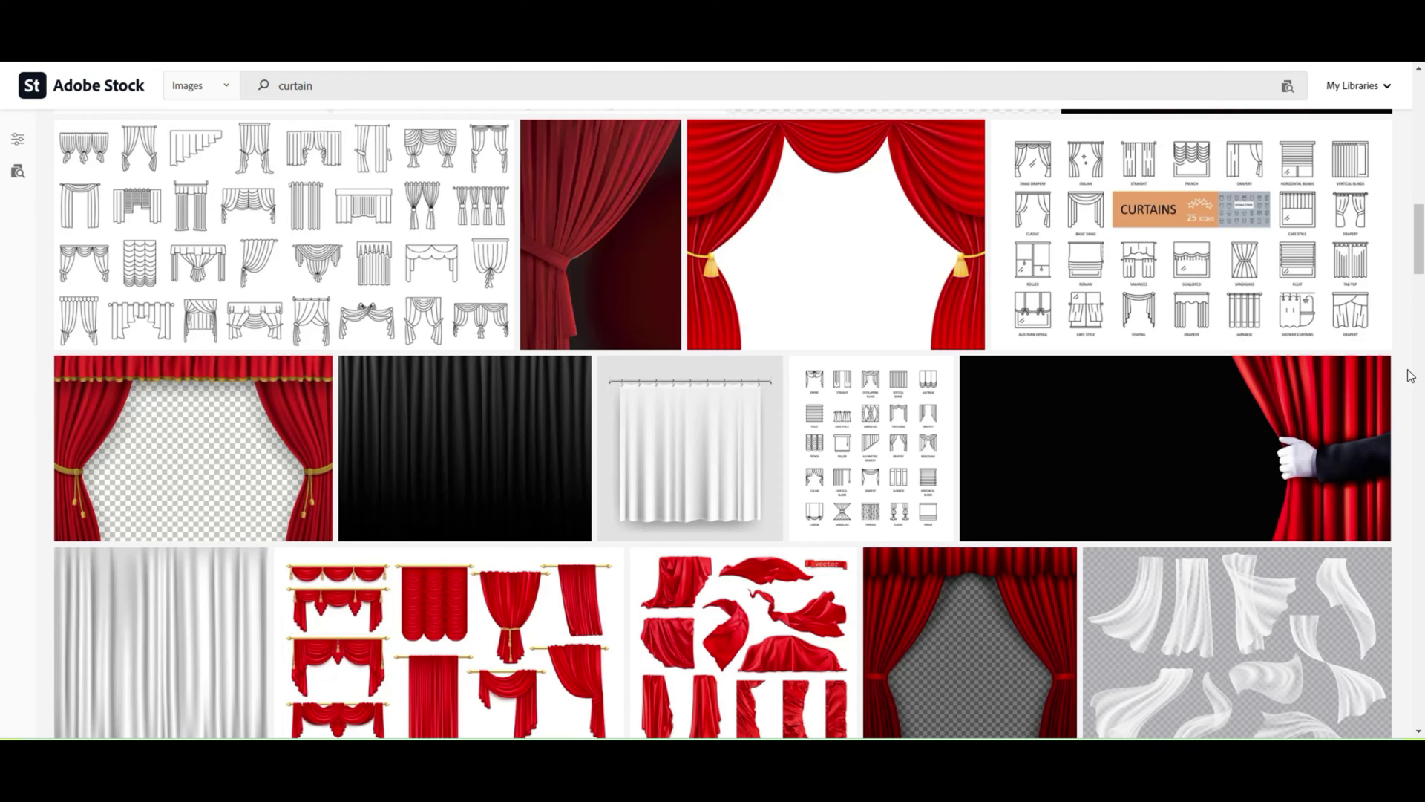
{"action": "scroll", "coordinate": [1410, 369], "scroll_direction": "down", "scroll_amount": 1}
{"action": "scroll", "coordinate": [1410, 368], "scroll_direction": "down", "scroll_amount": 2}
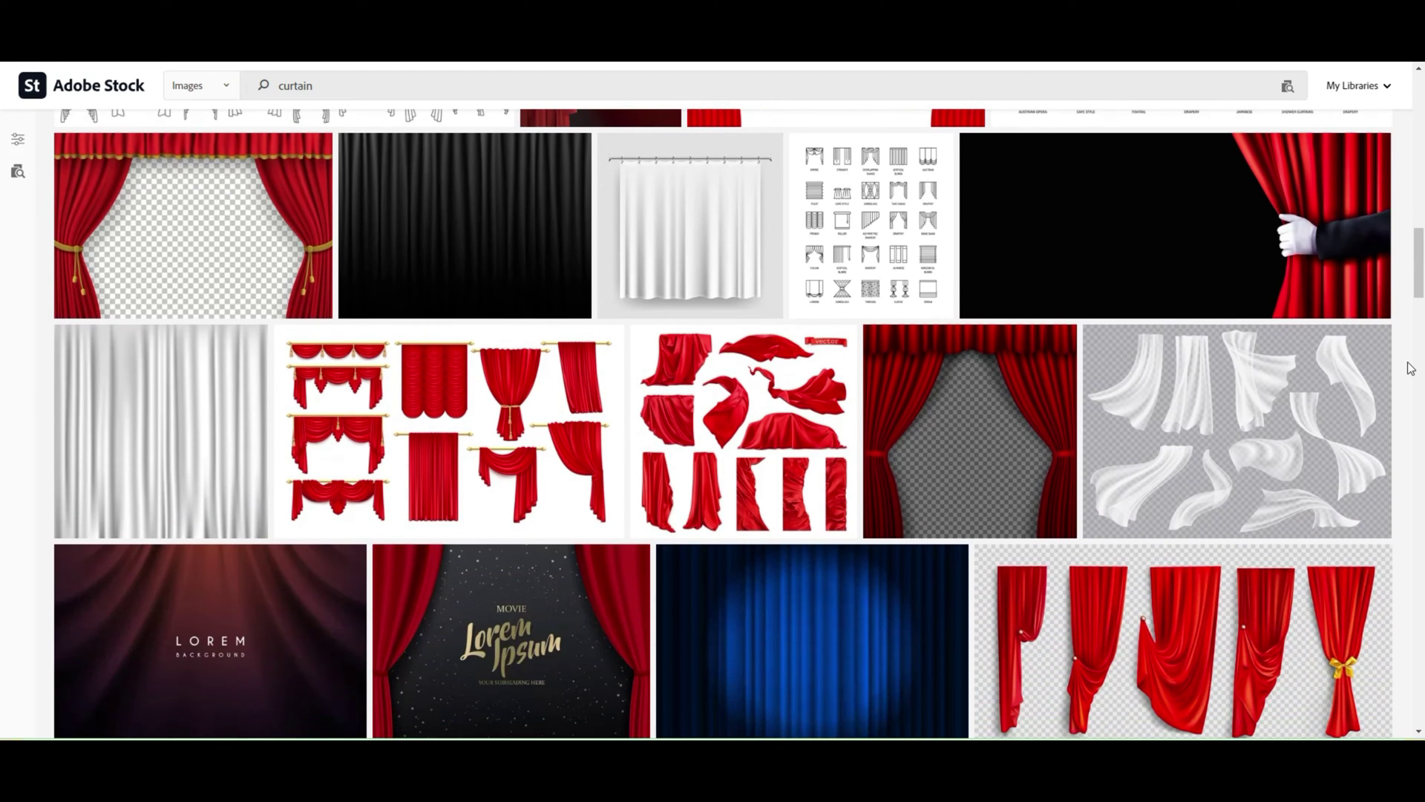
{"action": "scroll", "coordinate": [1410, 368], "scroll_direction": "down", "scroll_amount": 3}
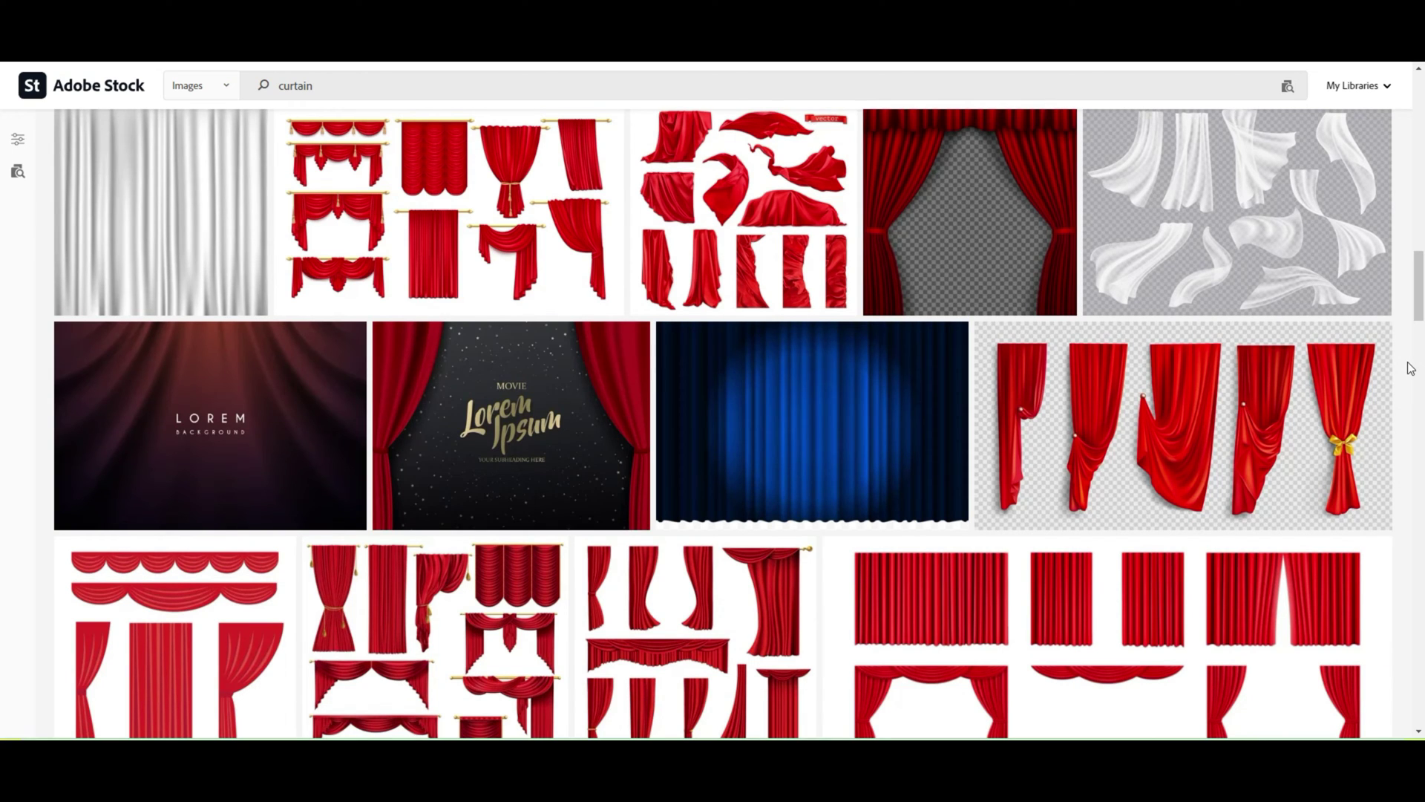
{"action": "scroll", "coordinate": [1411, 369], "scroll_direction": "down", "scroll_amount": 5}
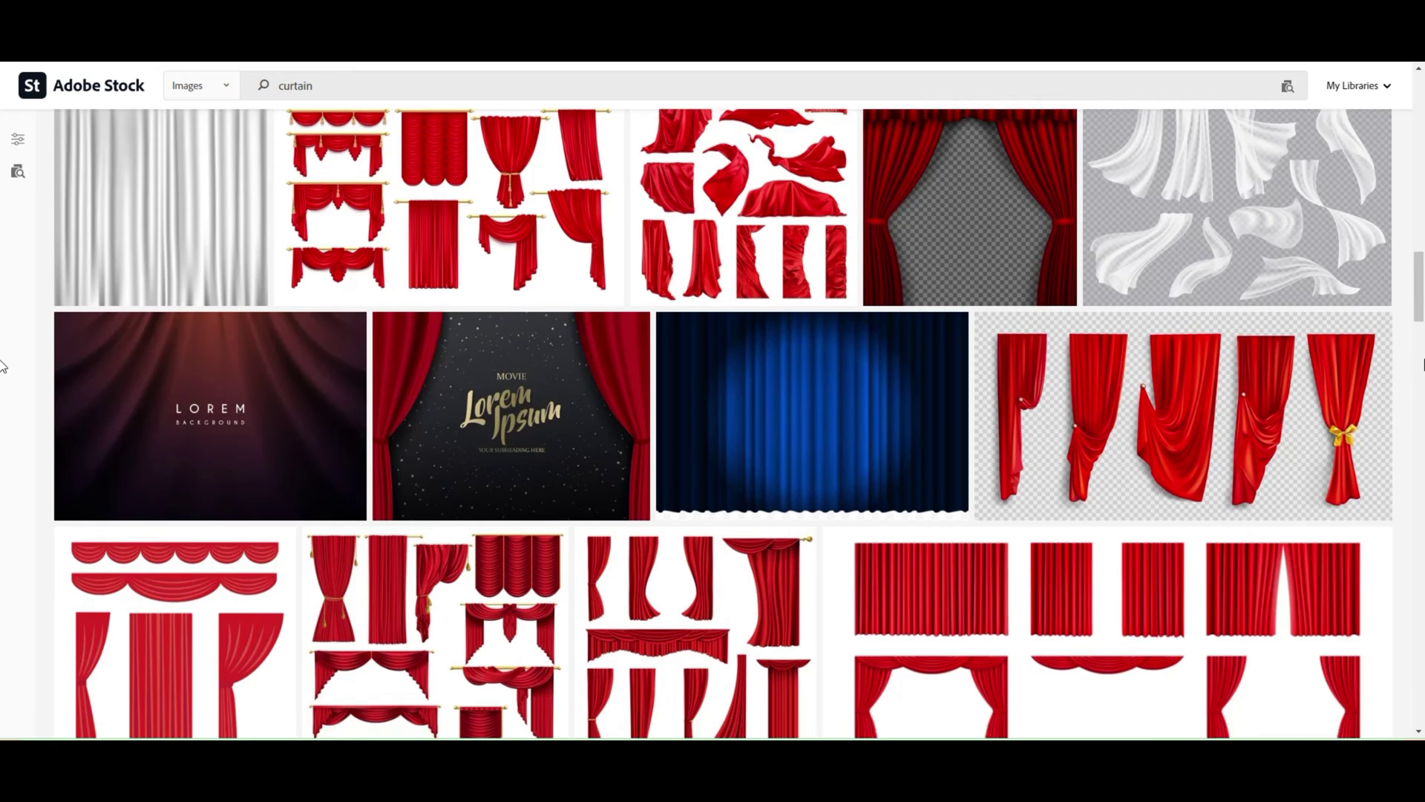
{"action": "scroll", "coordinate": [2, 369], "scroll_direction": "down", "scroll_amount": 1}
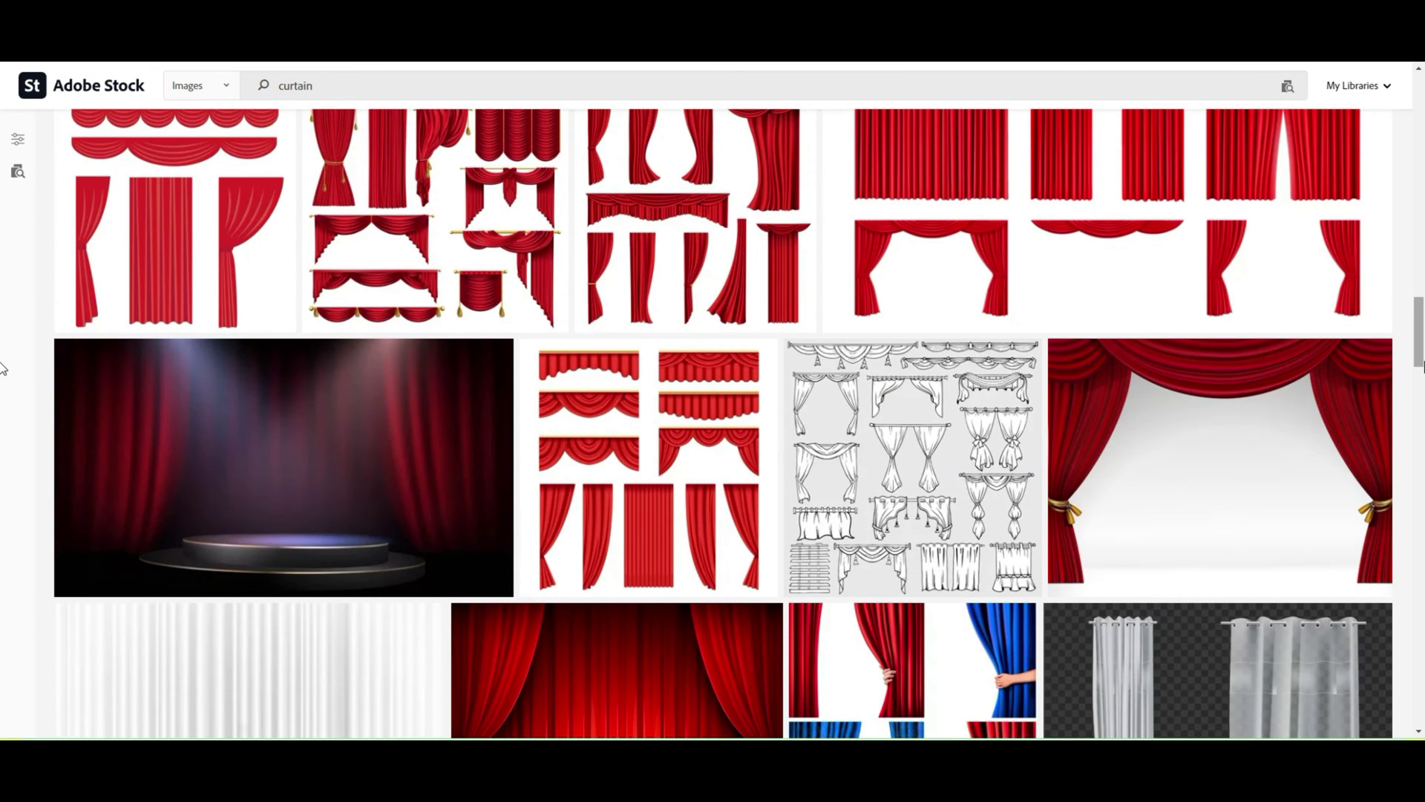
{"action": "scroll", "coordinate": [3, 369], "scroll_direction": "down", "scroll_amount": 1}
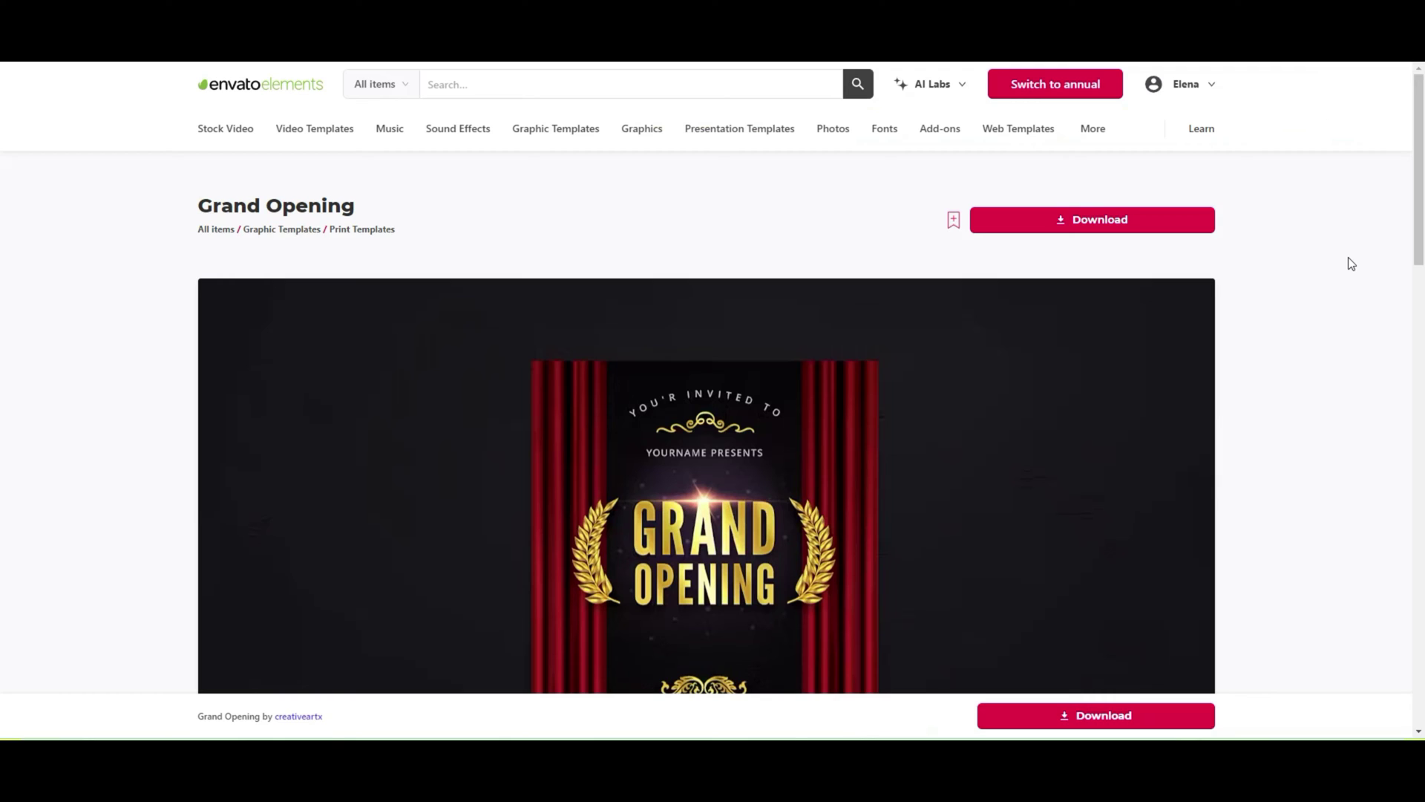
{"action": "scroll", "coordinate": [1351, 263], "scroll_direction": "down", "scroll_amount": 2}
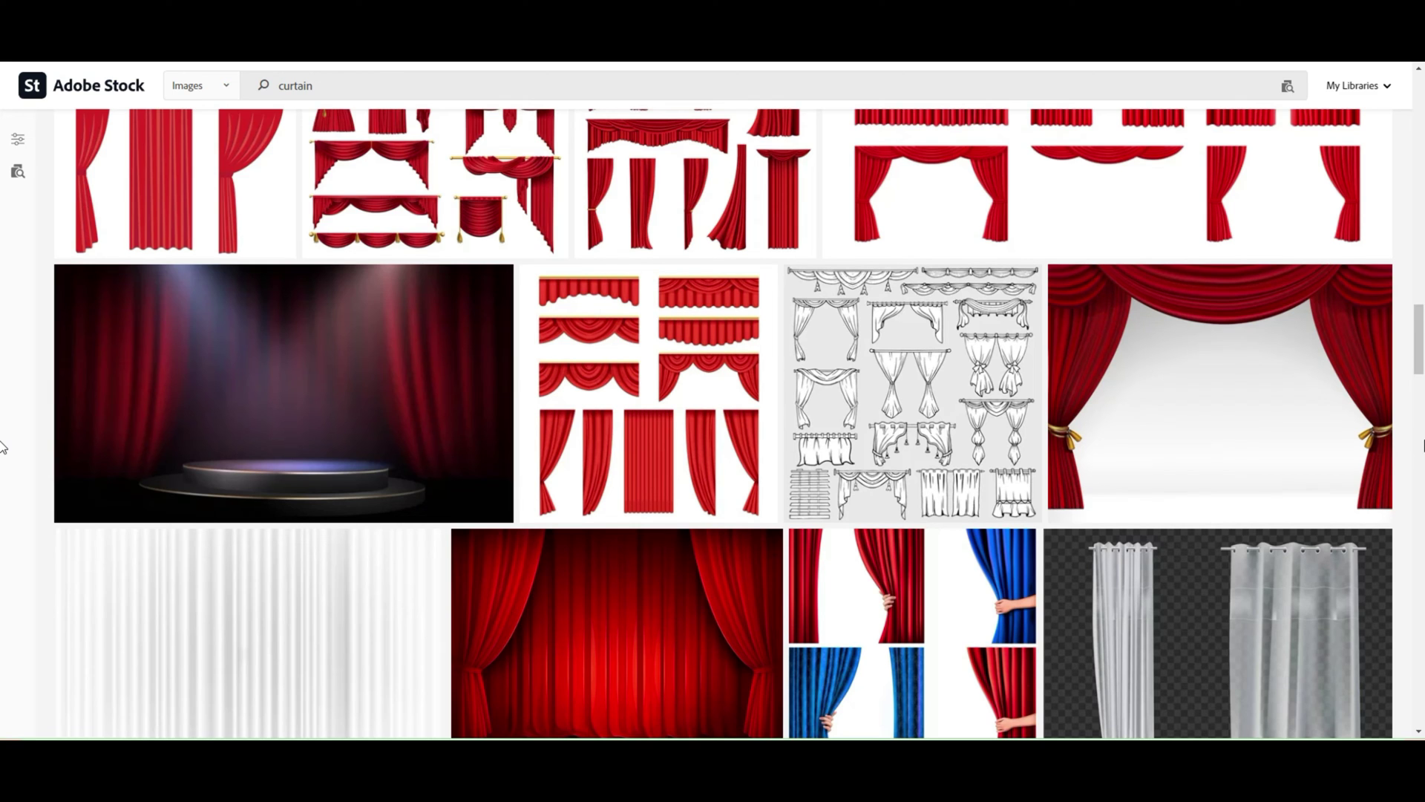
Step: Scroll the curtain results to reach the VIP background item with a gold crest
{"action": "scroll", "coordinate": [2, 446], "scroll_direction": "down", "scroll_amount": 2}
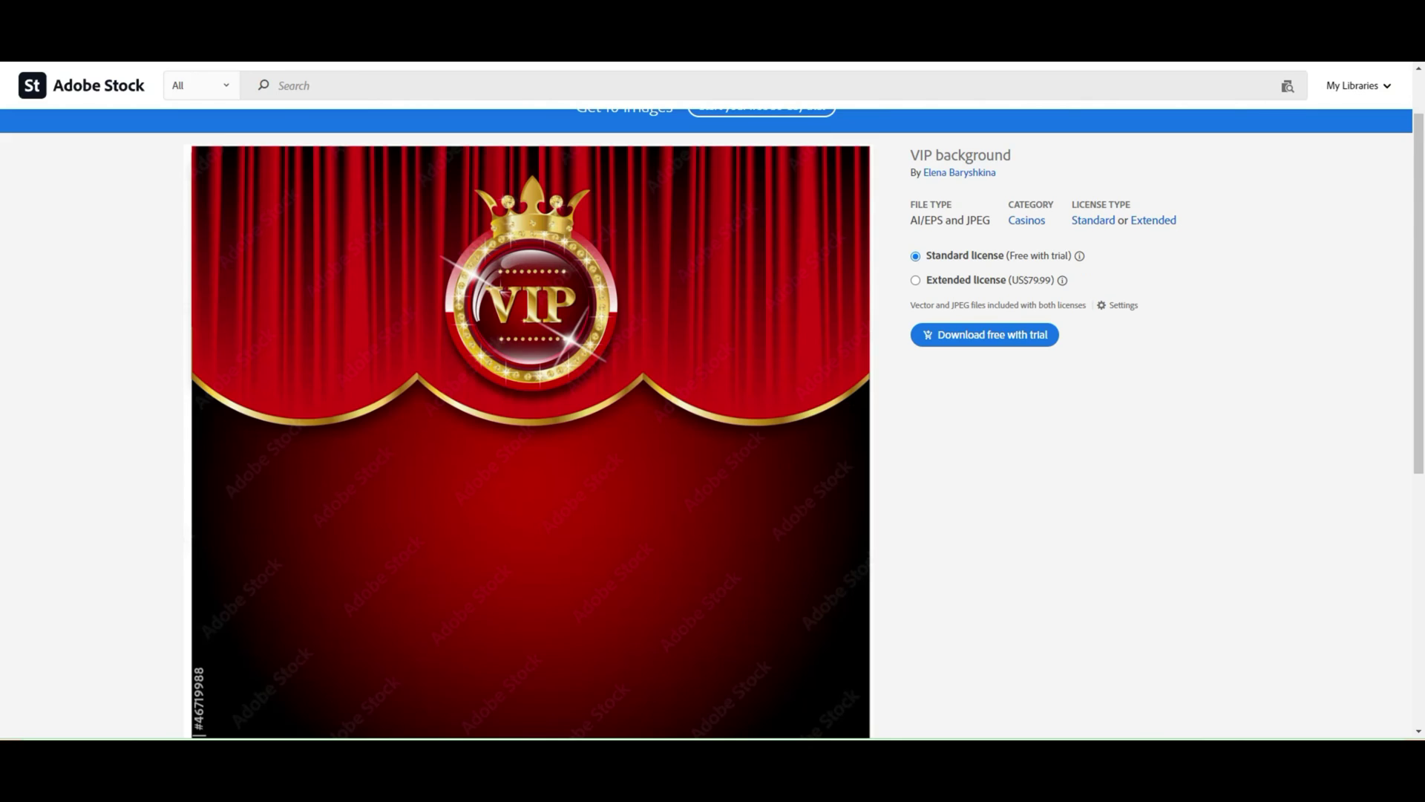
Step: Scroll up and down the VIP background preview before moving to the Casino 'Now showing' banner
{"action": "scroll", "coordinate": [827, 496], "scroll_direction": "down", "scroll_amount": 1}
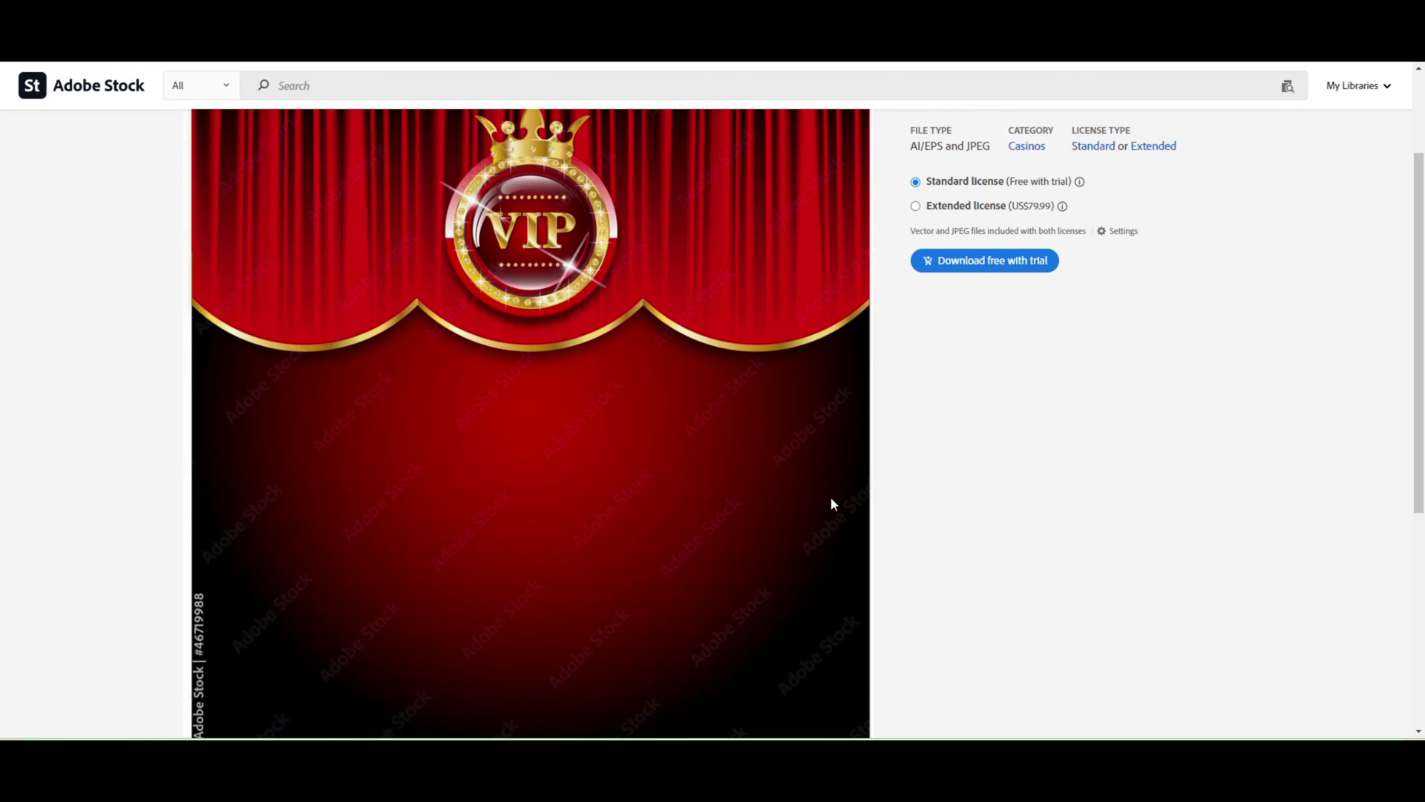
{"action": "scroll", "coordinate": [834, 498], "scroll_direction": "up", "scroll_amount": 1}
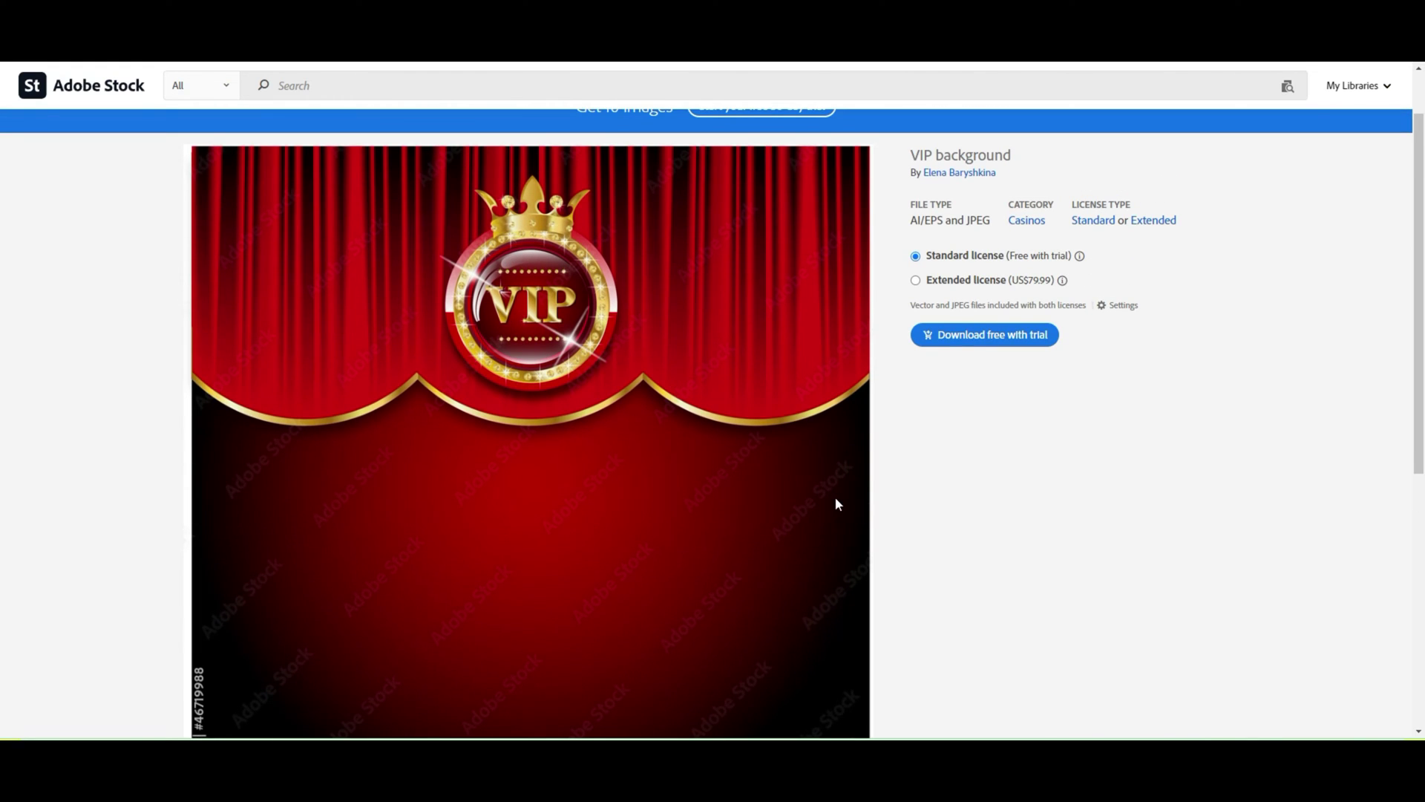
{"action": "scroll", "coordinate": [945, 477], "scroll_direction": "down", "scroll_amount": 1}
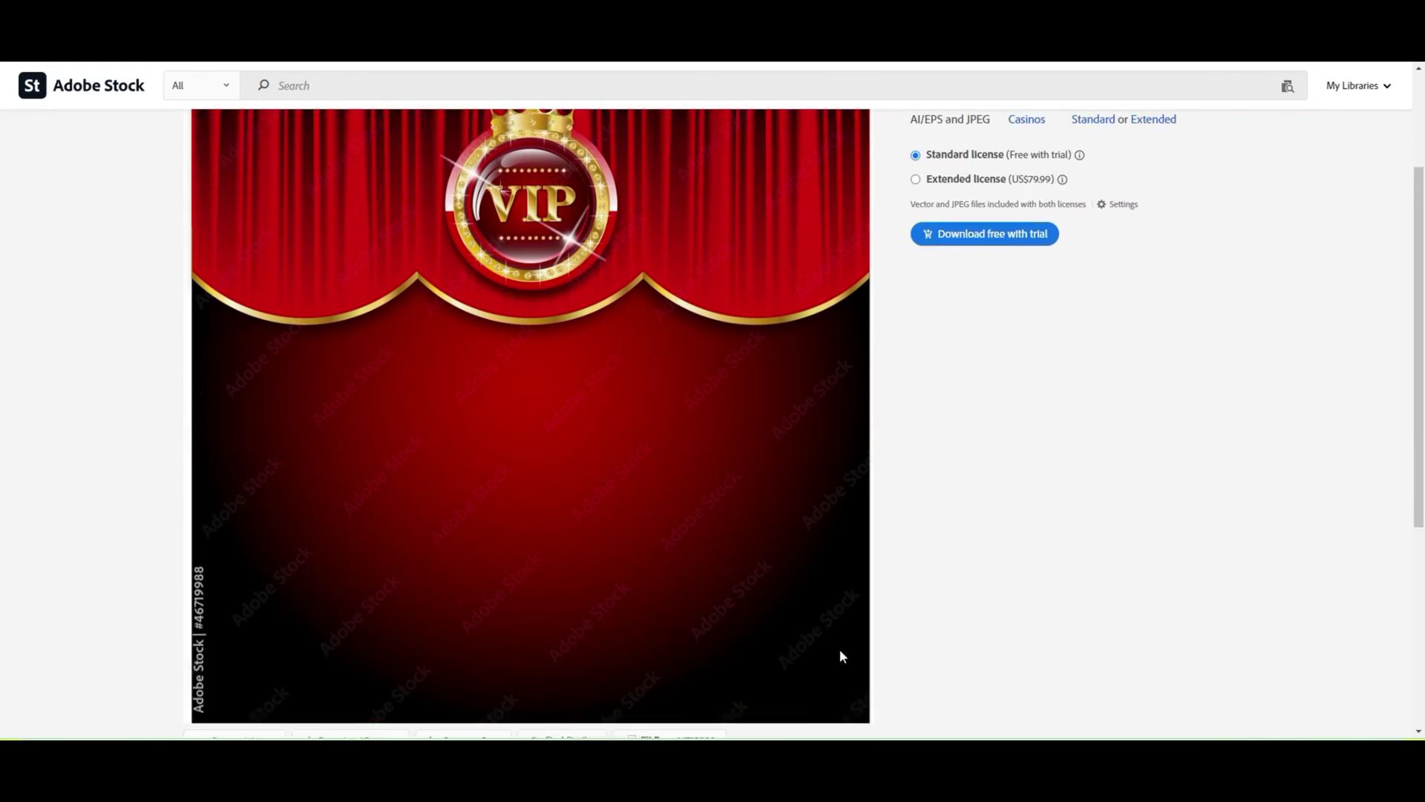
{"action": "scroll", "coordinate": [839, 649], "scroll_direction": "down", "scroll_amount": 1}
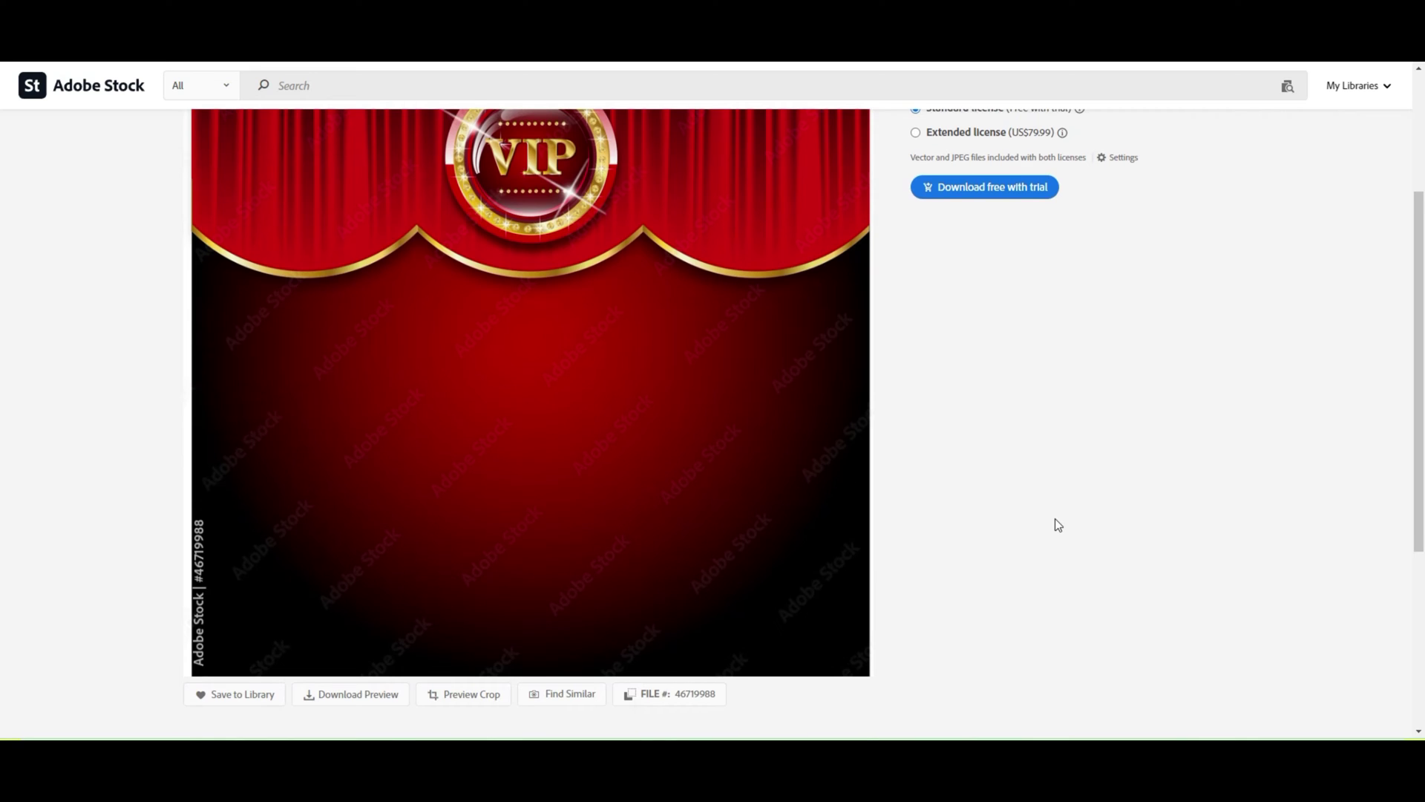
{"action": "scroll", "coordinate": [1056, 525], "scroll_direction": "up", "scroll_amount": 1}
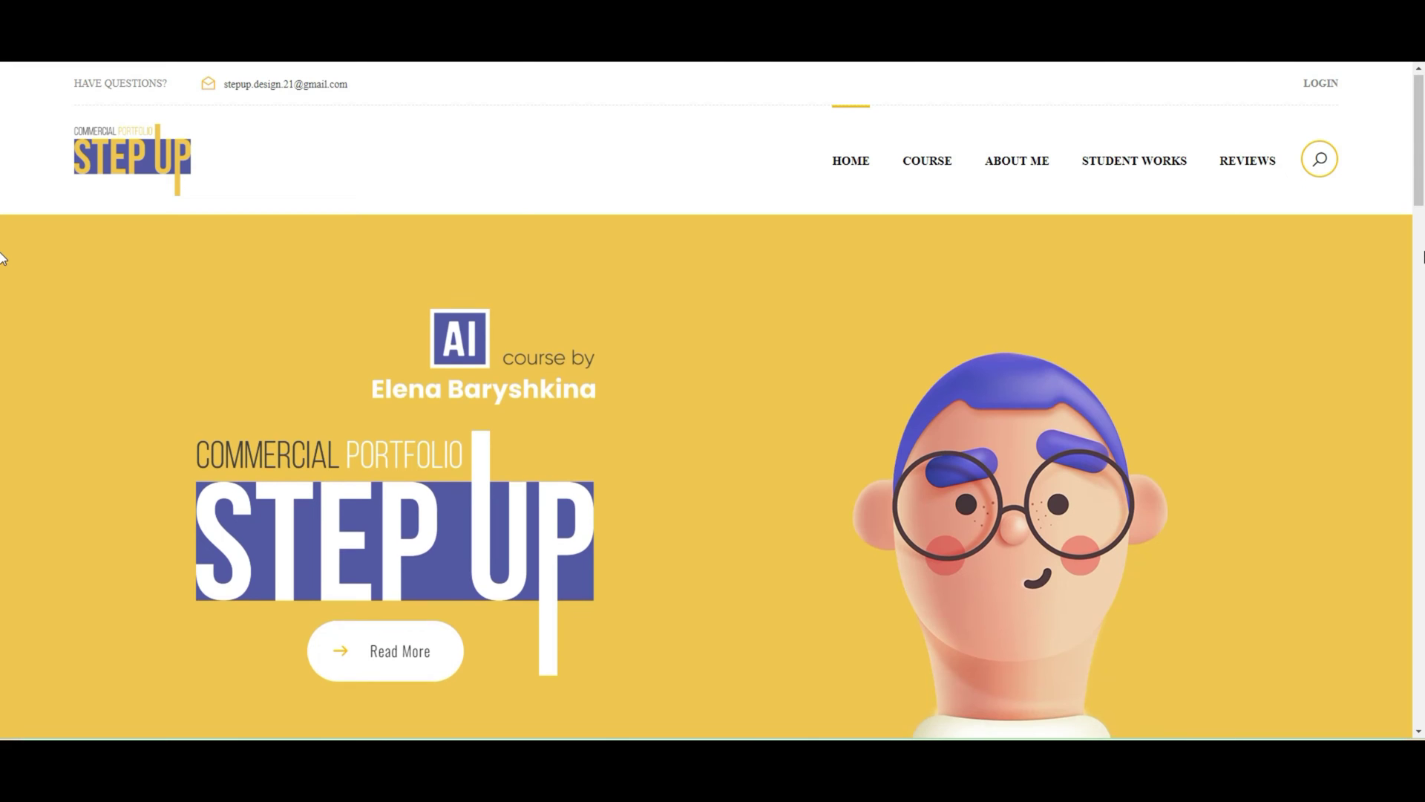
Step: Scroll down stepup.design past the course cards to reach the Level 2 course
{"action": "scroll", "coordinate": [2, 259], "scroll_direction": "down", "scroll_amount": 7}
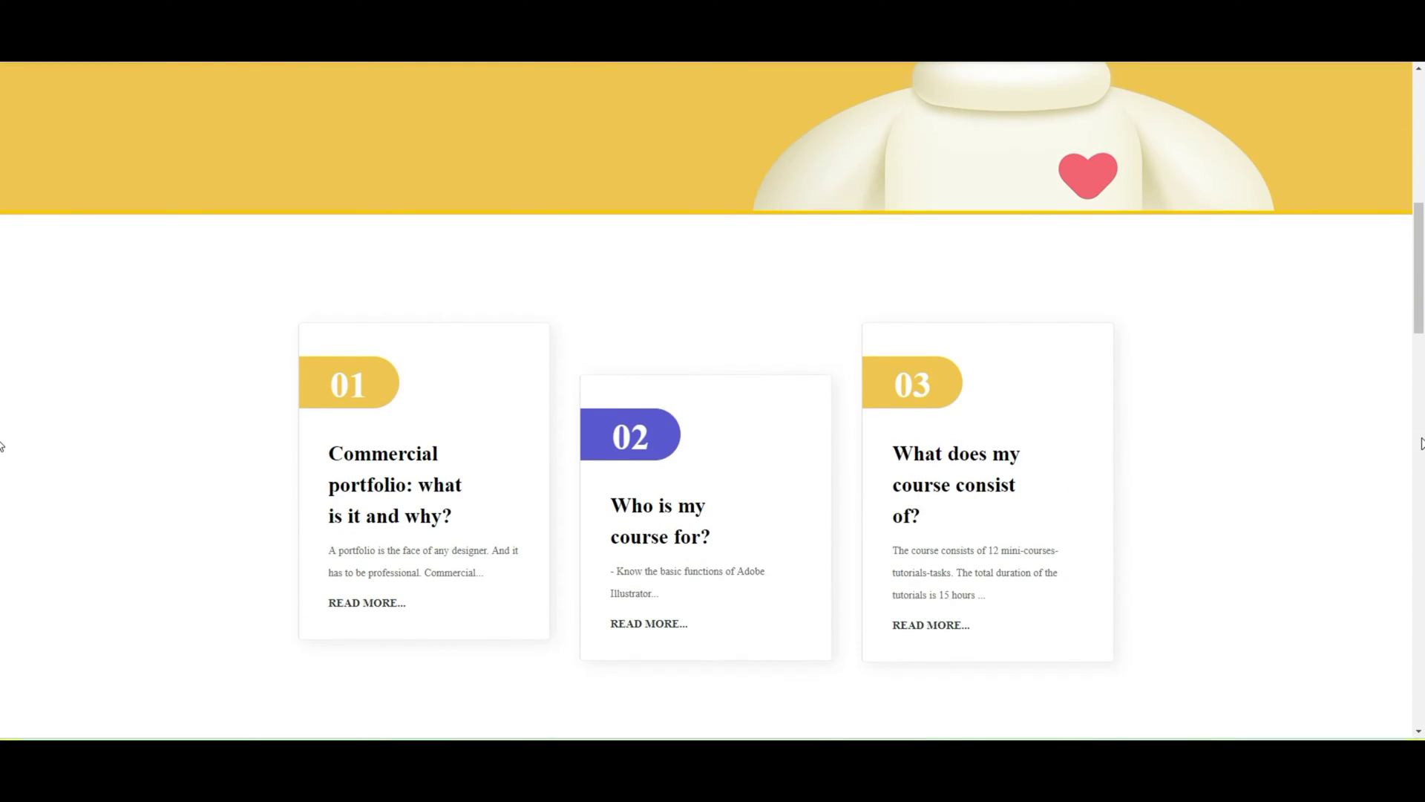
{"action": "scroll", "coordinate": [2, 446], "scroll_direction": "down", "scroll_amount": 9}
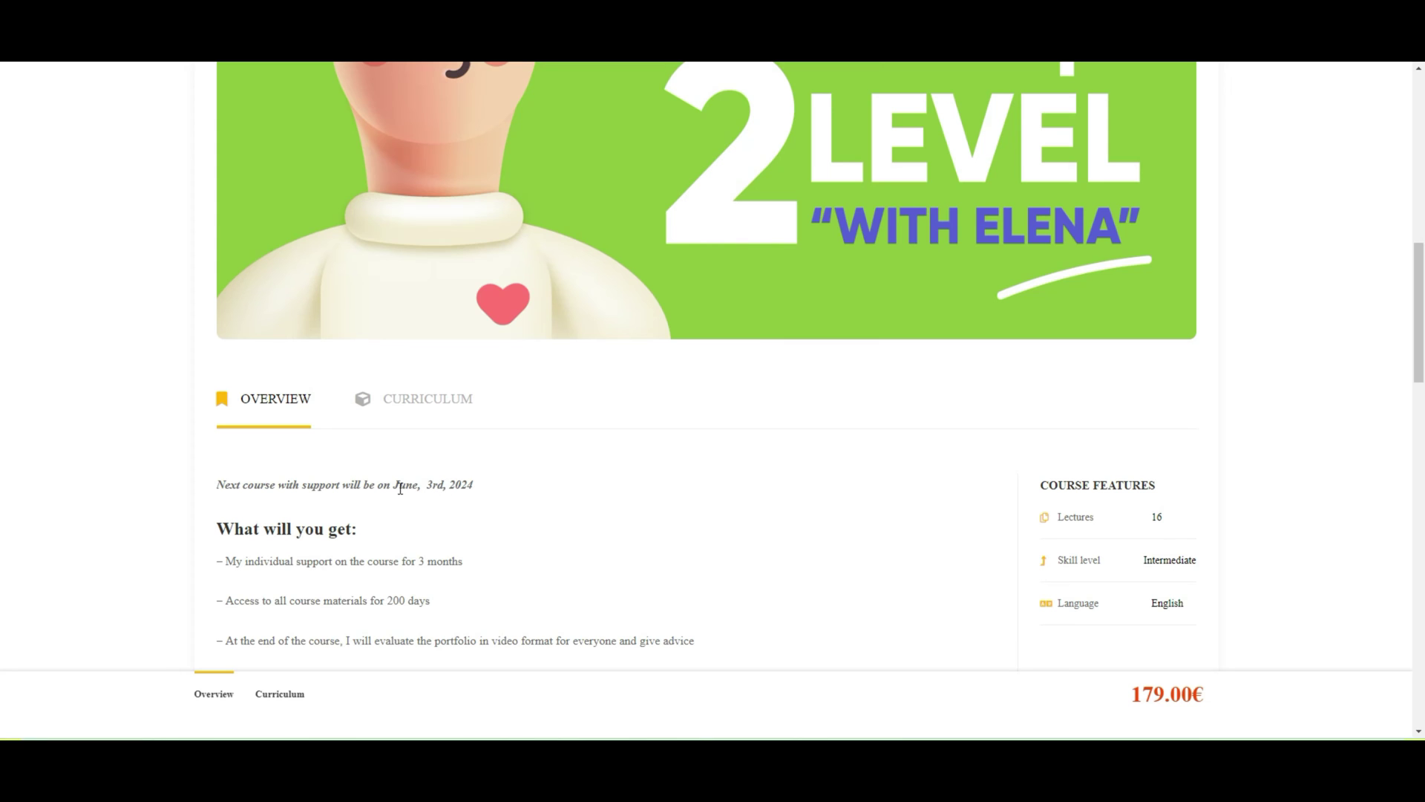
Step: Scroll down the Level 2 course overview and highlight the 30 student places figure
{"action": "scroll", "coordinate": [683, 484], "scroll_direction": "up", "scroll_amount": 8}
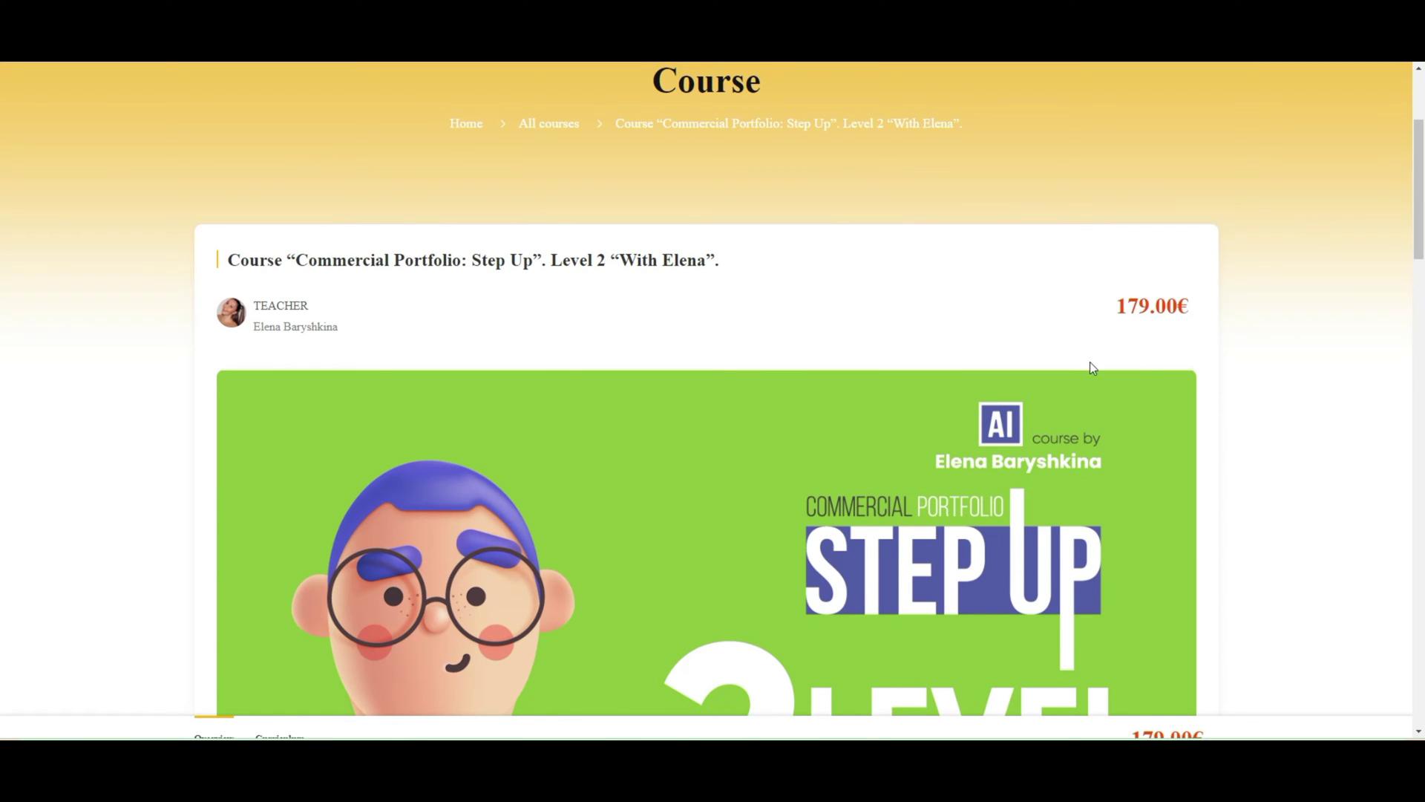
{"action": "scroll", "coordinate": [1215, 348], "scroll_direction": "down", "scroll_amount": 8}
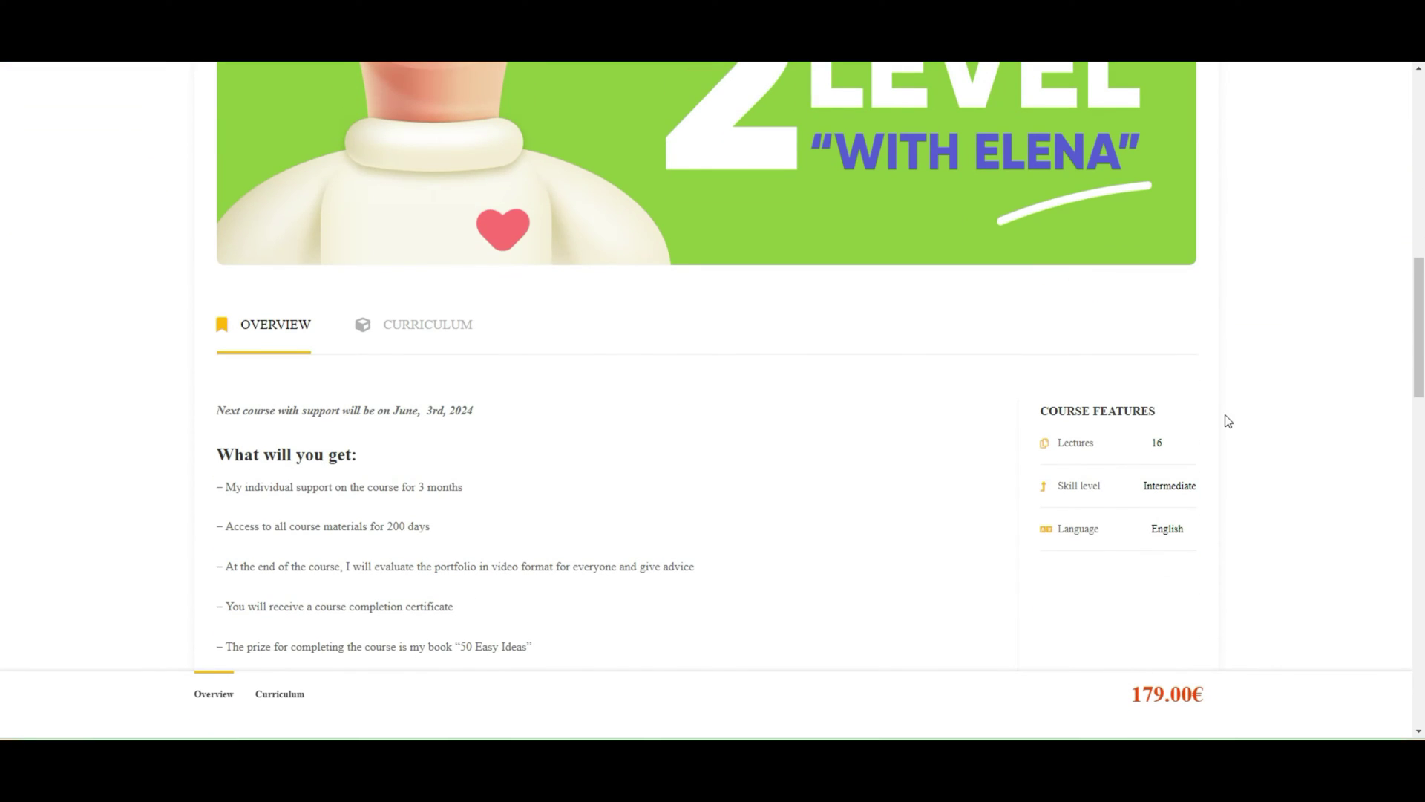
{"action": "scroll", "coordinate": [1225, 419], "scroll_direction": "down", "scroll_amount": 5}
{"action": "scroll", "coordinate": [1222, 428], "scroll_direction": "down", "scroll_amount": 1}
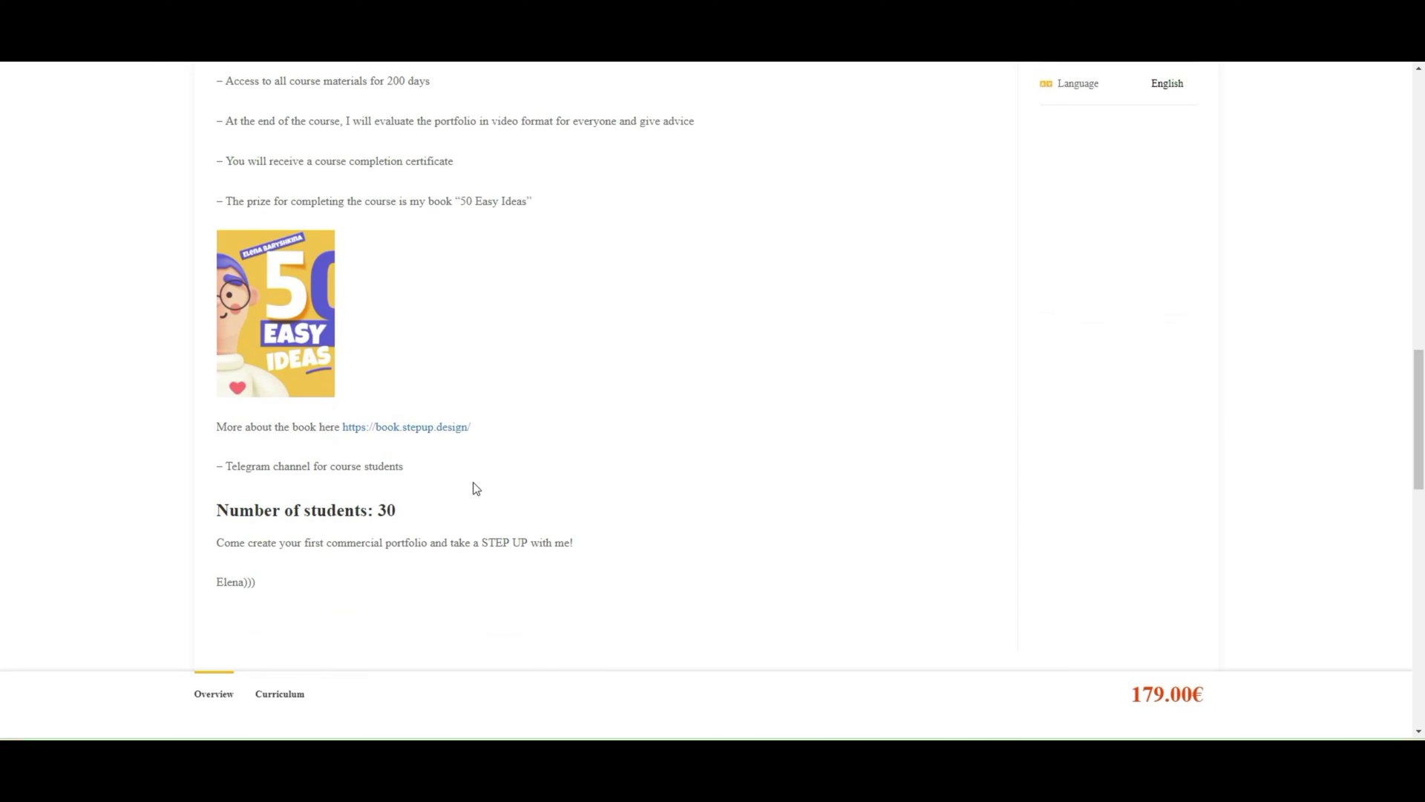
{"action": "double_click", "coordinate": [405, 514]}
Step: Scroll back up through the Level 2 course page details
{"action": "scroll", "coordinate": [475, 508], "scroll_direction": "up", "scroll_amount": 2}
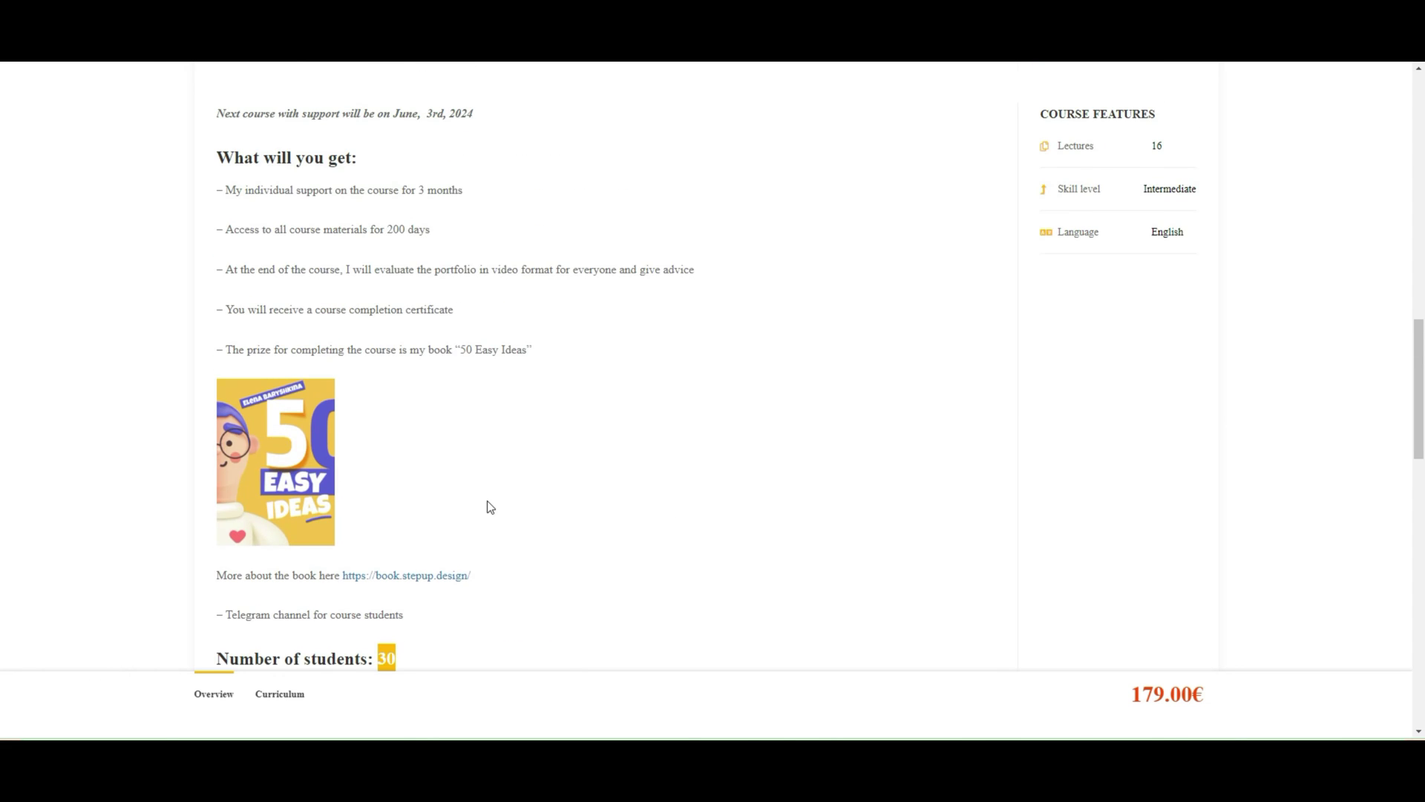
{"action": "scroll", "coordinate": [494, 507], "scroll_direction": "up", "scroll_amount": 2}
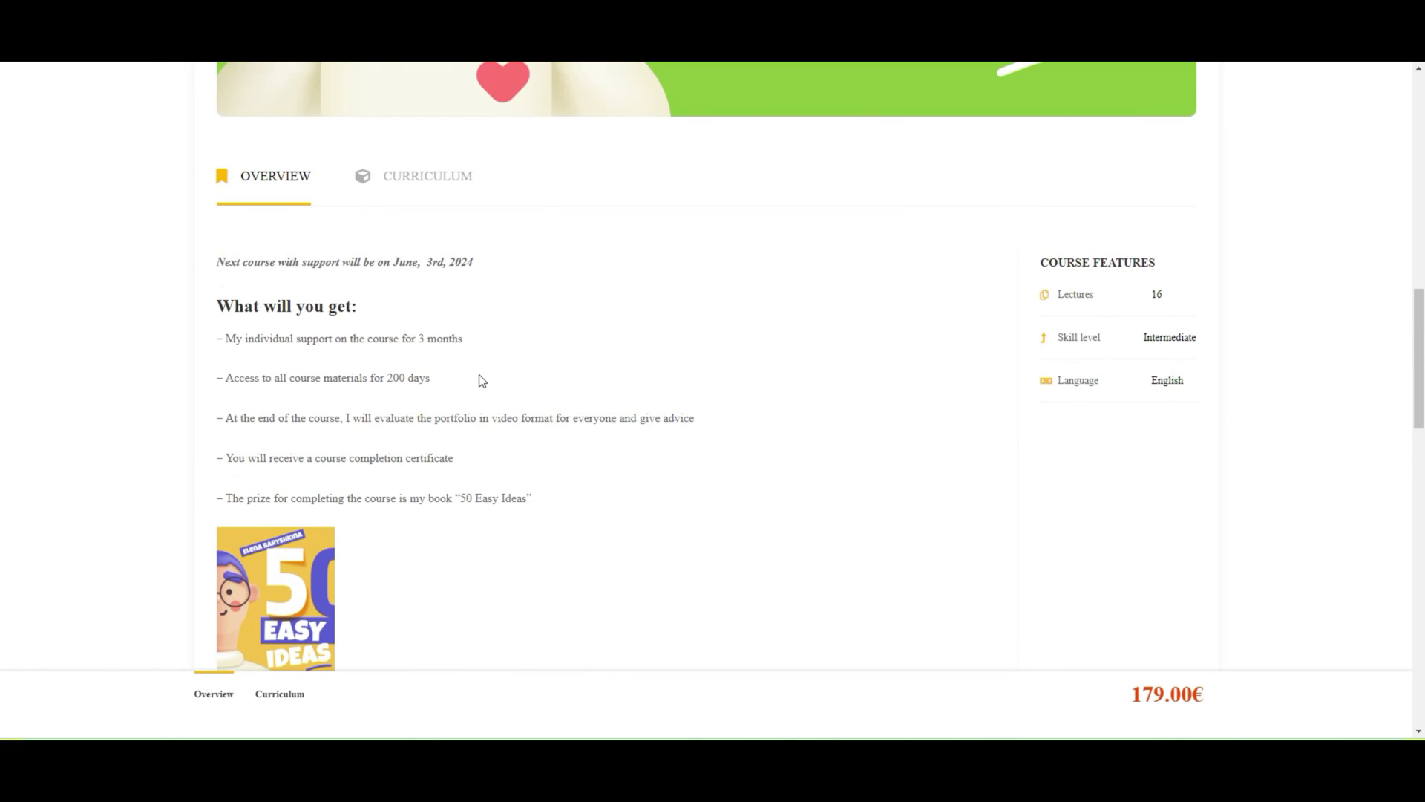
{"action": "left_click", "coordinate": [478, 375]}
{"action": "scroll", "coordinate": [482, 380], "scroll_direction": "up", "scroll_amount": 1}
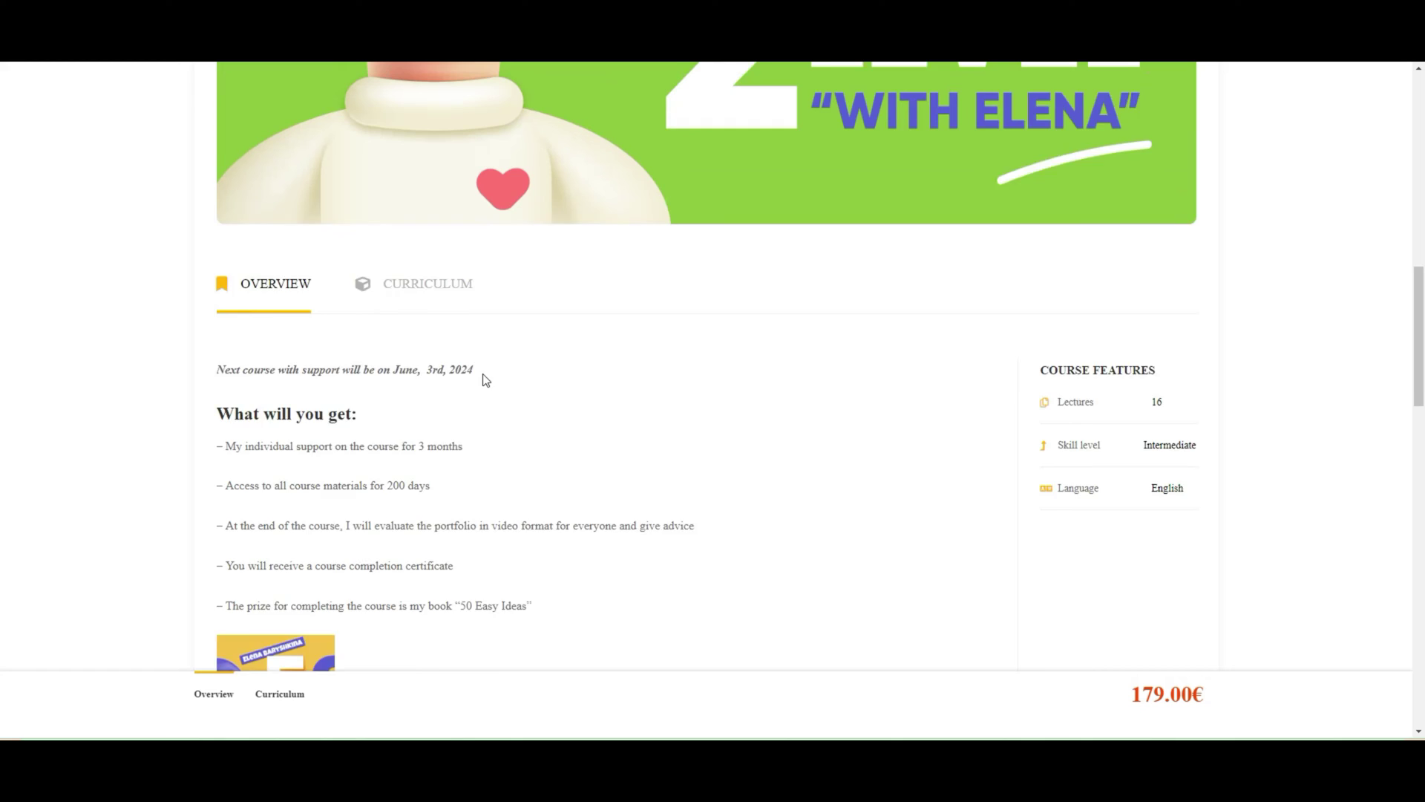
{"action": "scroll", "coordinate": [462, 439], "scroll_direction": "up", "scroll_amount": 2}
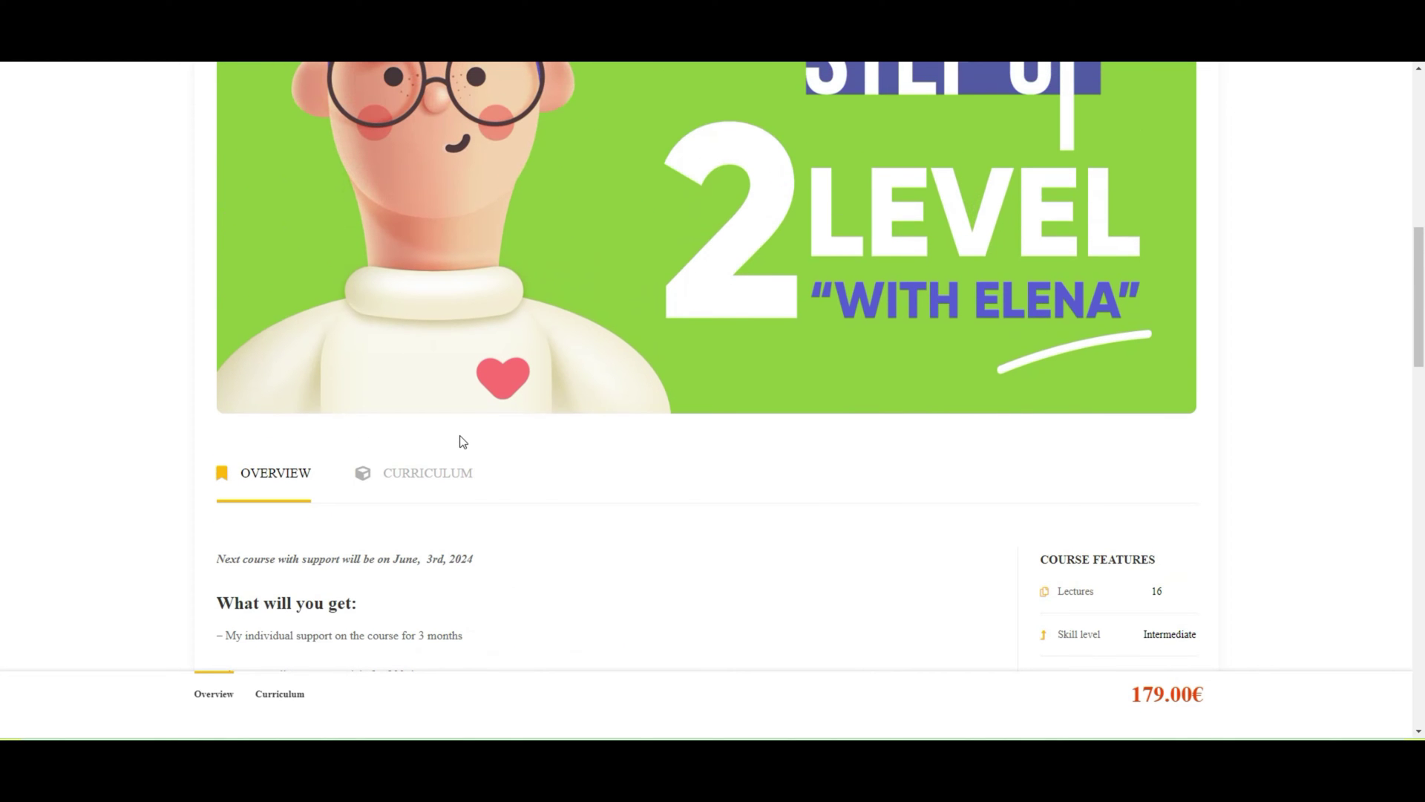
{"action": "scroll", "coordinate": [471, 553], "scroll_direction": "up", "scroll_amount": 5}
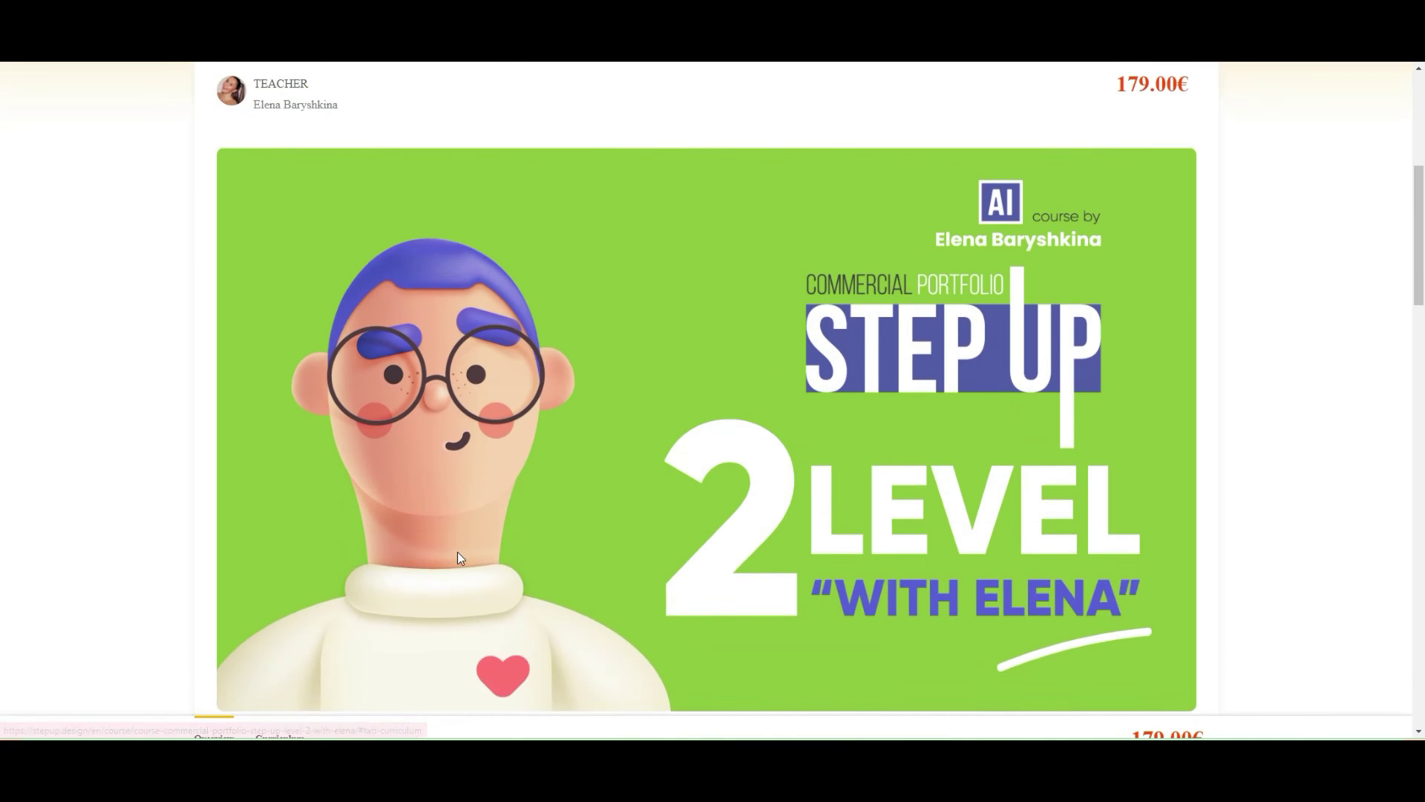
{"action": "scroll", "coordinate": [476, 520], "scroll_direction": "down", "scroll_amount": 5}
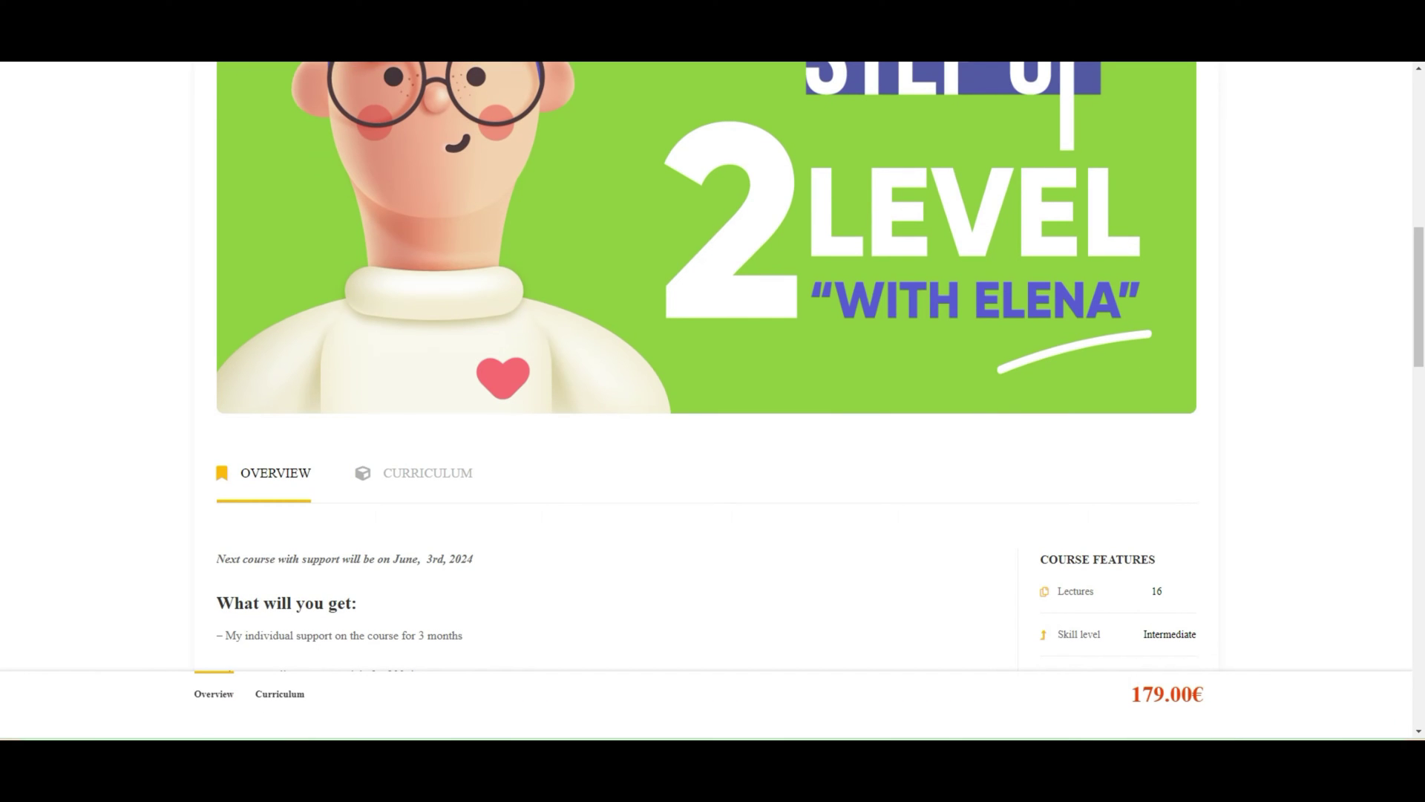
Step: Return to the course list and open the 'Who is not suitable for my course' article
{"action": "key", "text": "alt+Left"}
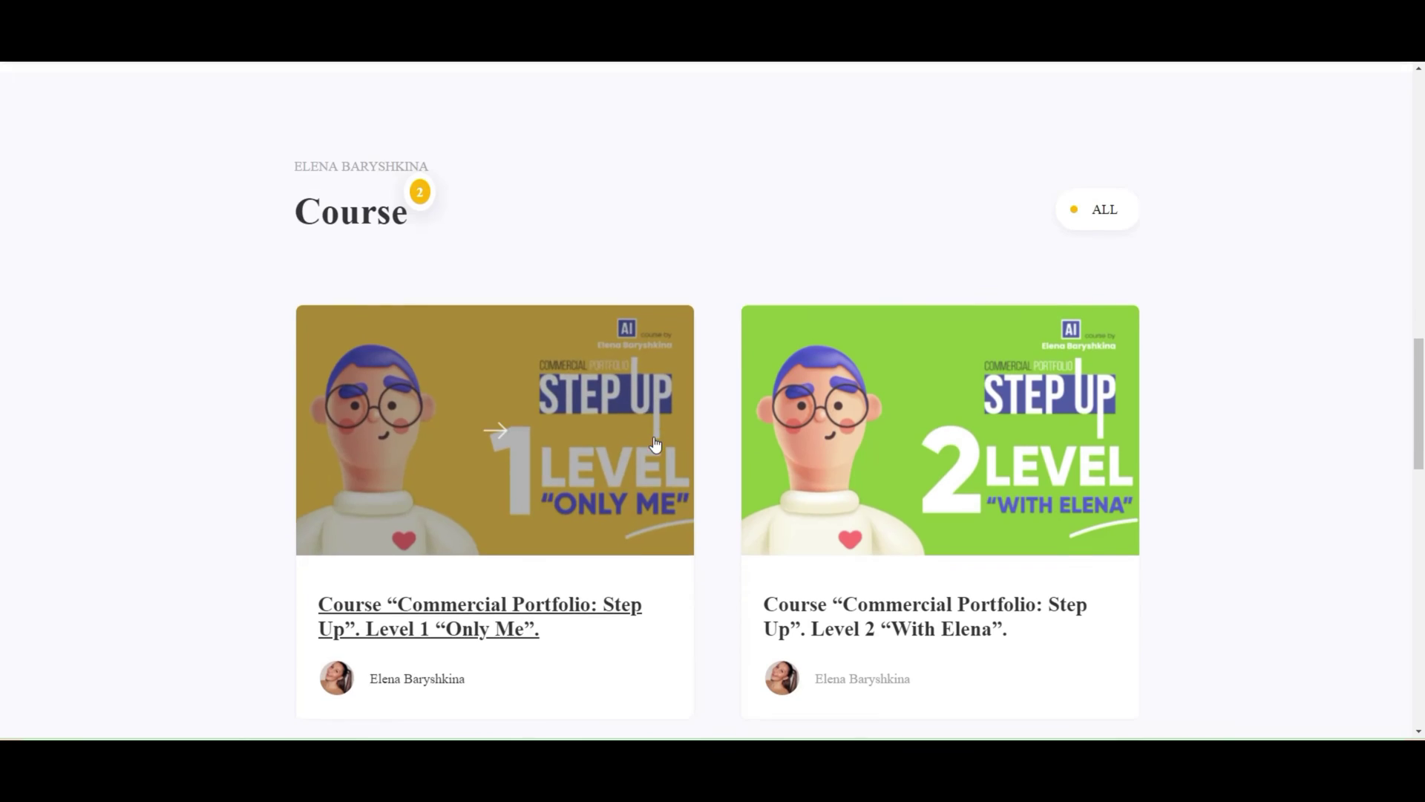
{"action": "scroll", "coordinate": [653, 443], "scroll_direction": "down", "scroll_amount": 3}
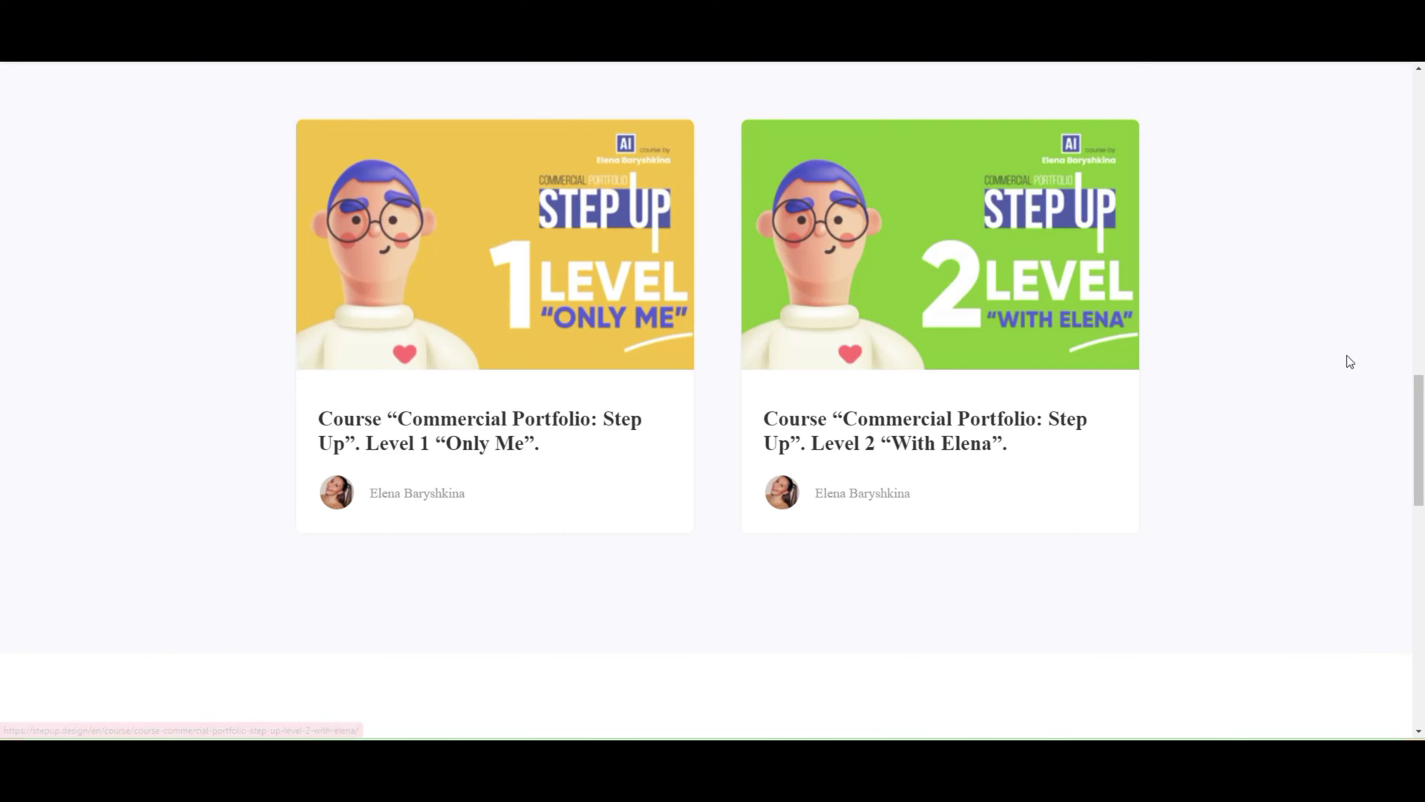
{"action": "scroll", "coordinate": [1340, 394], "scroll_direction": "down", "scroll_amount": 3}
{"action": "scroll", "coordinate": [1342, 395], "scroll_direction": "down", "scroll_amount": 7}
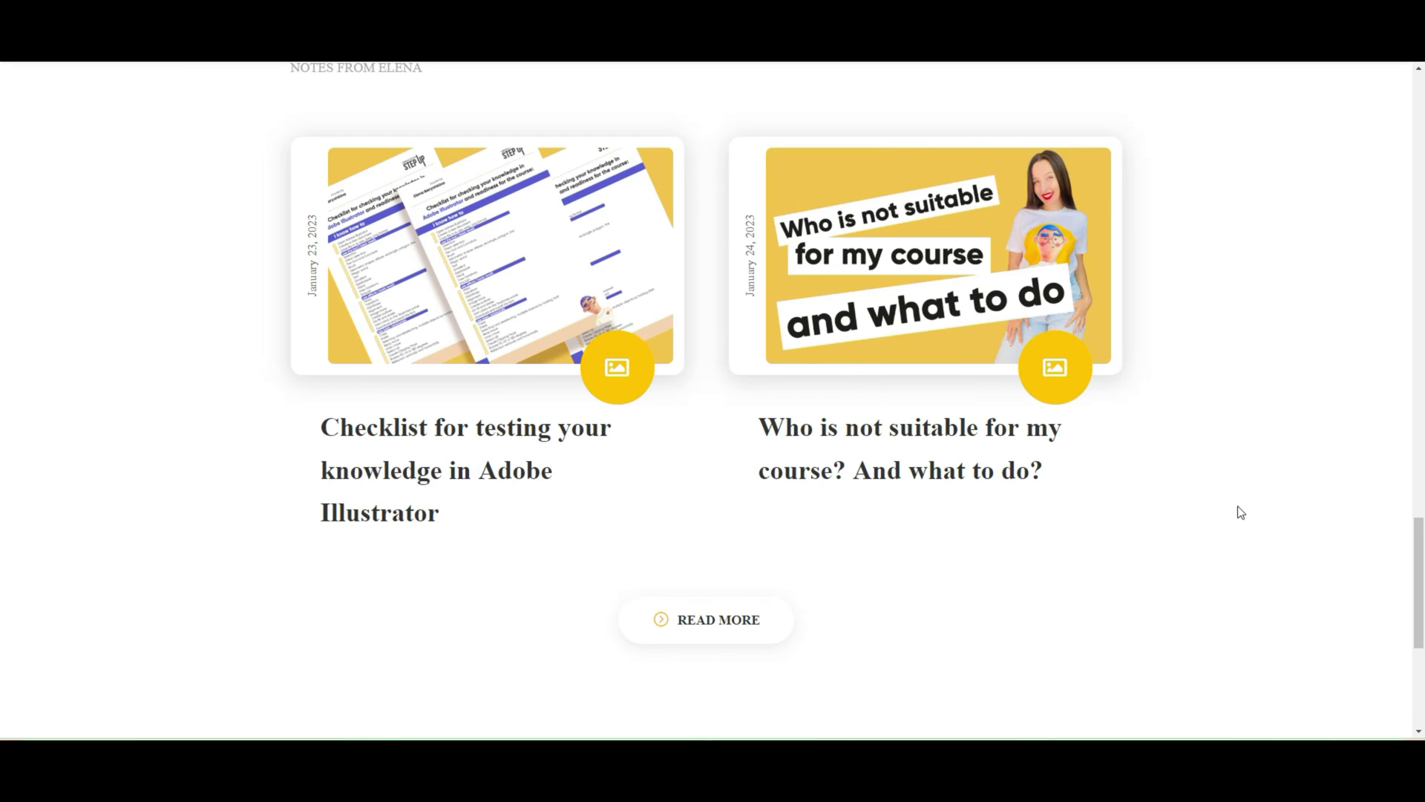
{"action": "left_click", "coordinate": [936, 305]}
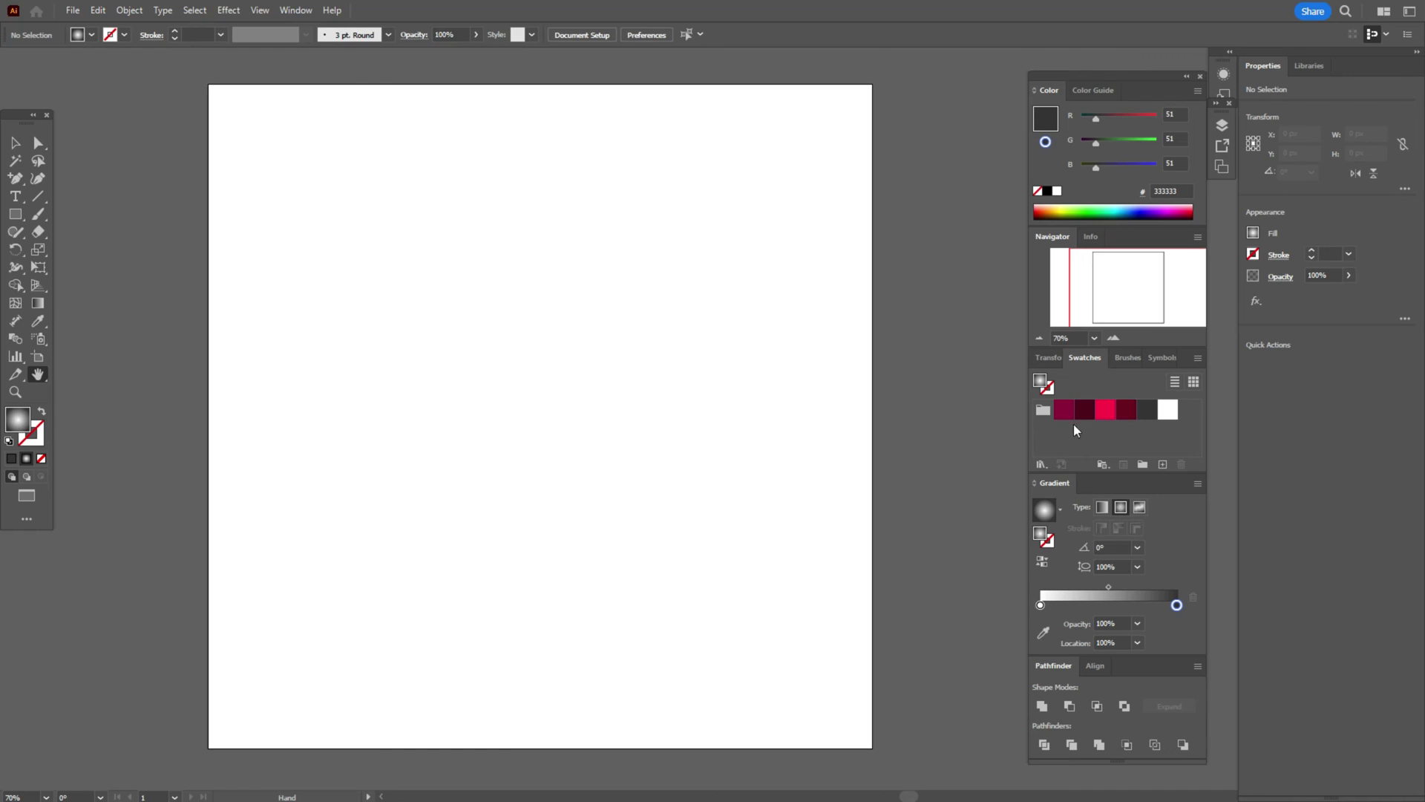
Step: Draw a bright red (ff004a) rectangle covering the whole square artboard
{"action": "left_click", "coordinate": [1103, 415]}
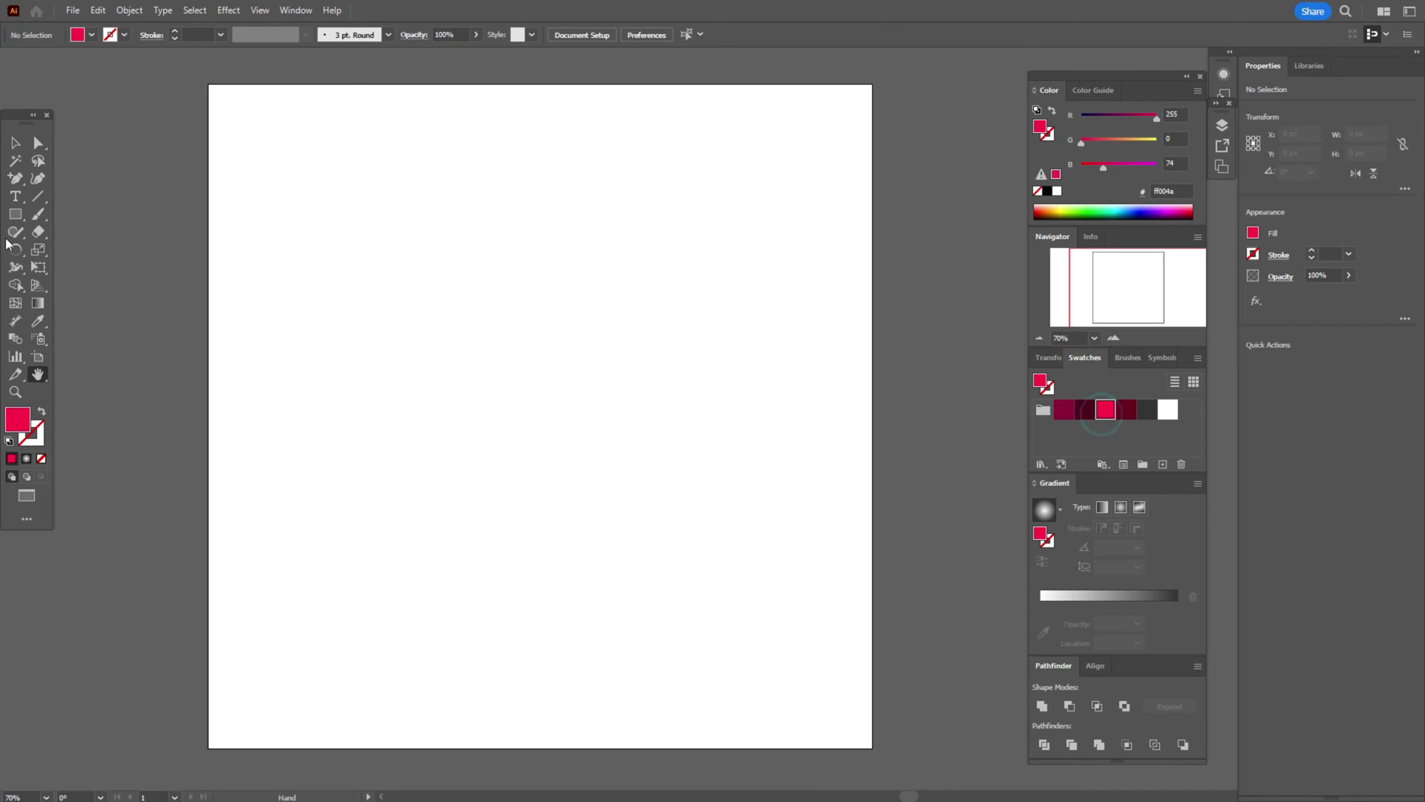
{"action": "left_click", "coordinate": [15, 215]}
{"action": "mouse_move", "coordinate": [207, 84]}
{"action": "left_mouse_down"}
{"action": "mouse_move", "coordinate": [779, 725]}
{"action": "mouse_move", "coordinate": [874, 748]}
{"action": "left_mouse_up"}
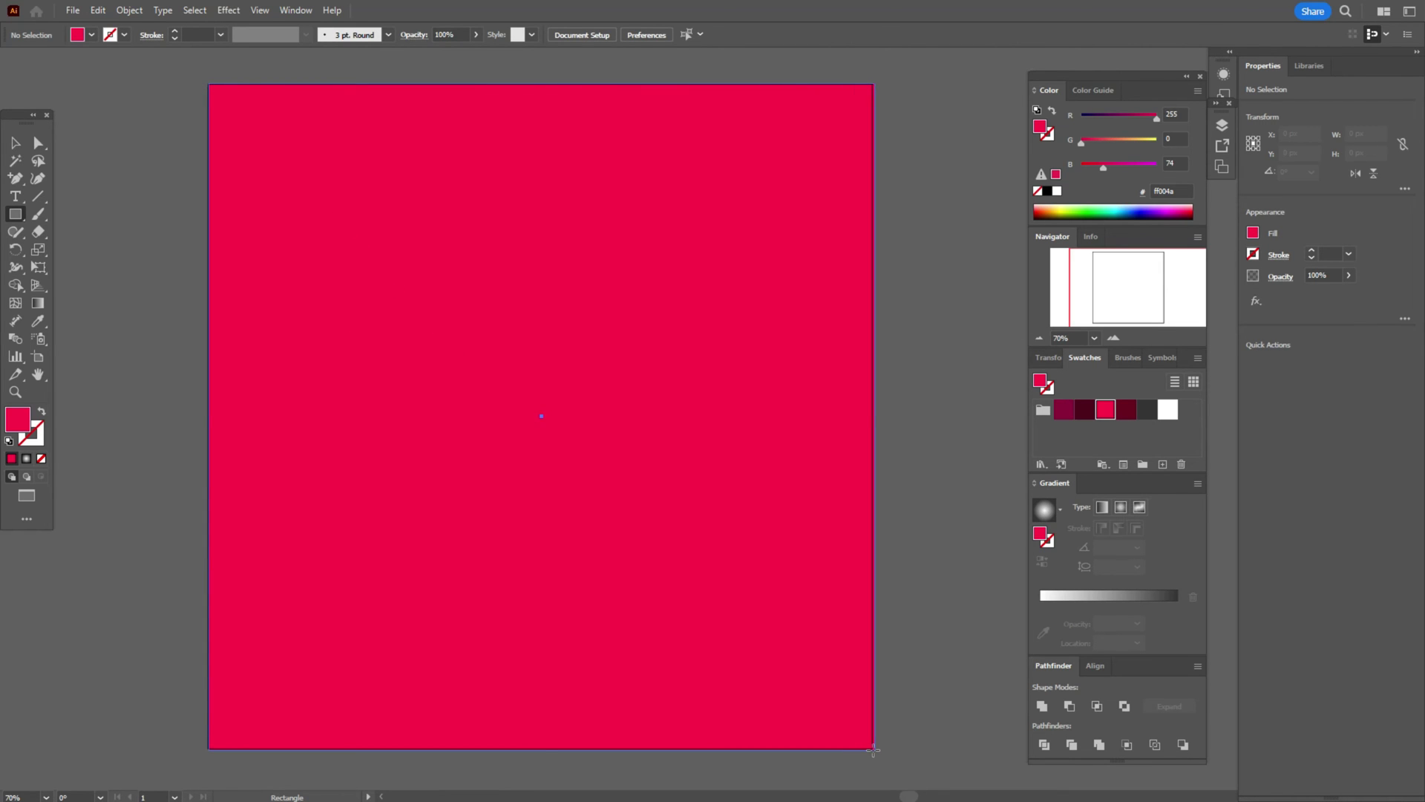
Step: Select the red rectangle and apply Object > Create Gradient Mesh, previewing 24 columns
{"action": "left_click", "coordinate": [14, 142]}
{"action": "left_click", "coordinate": [81, 152]}
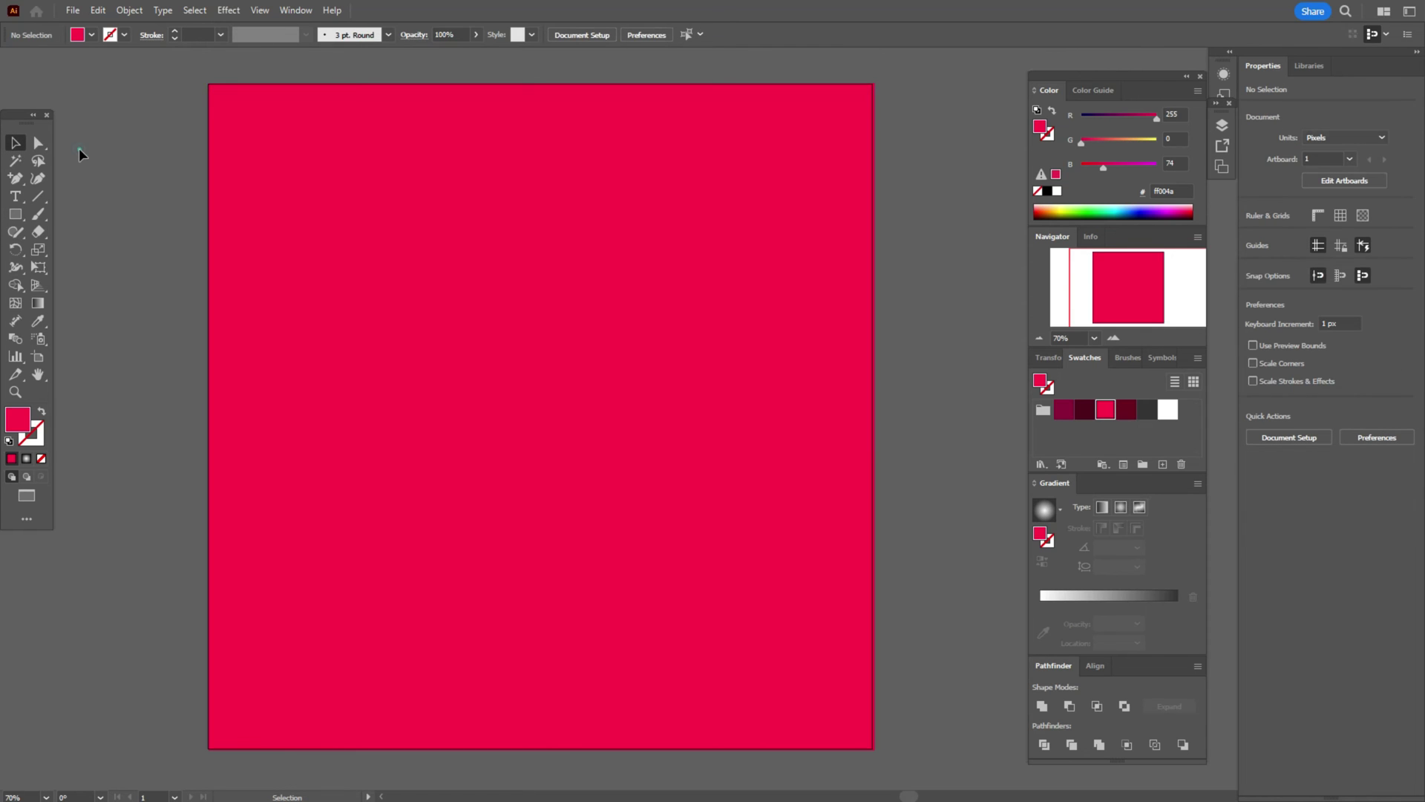
{"action": "left_click", "coordinate": [684, 283]}
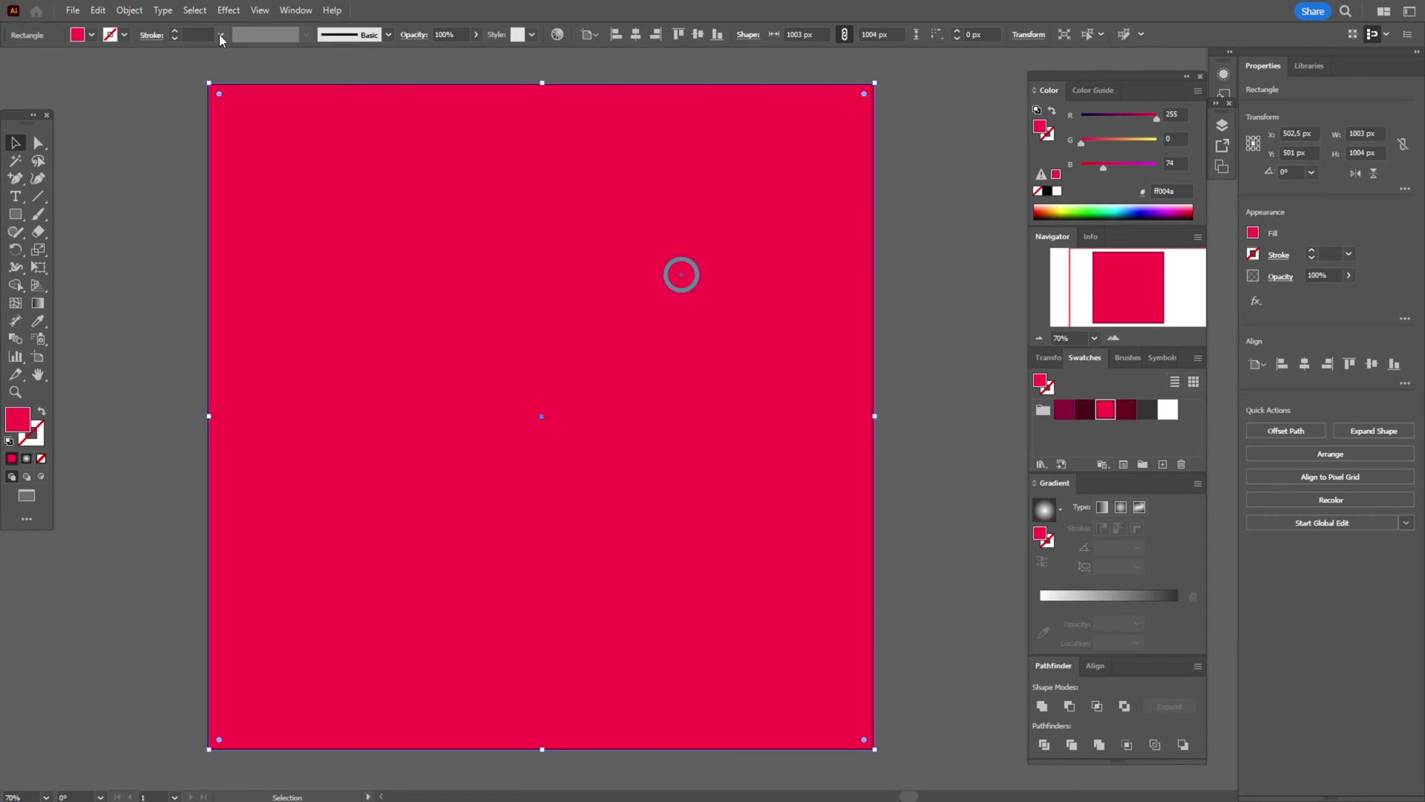
{"action": "left_click", "coordinate": [130, 10]}
{"action": "left_click", "coordinate": [201, 270]}
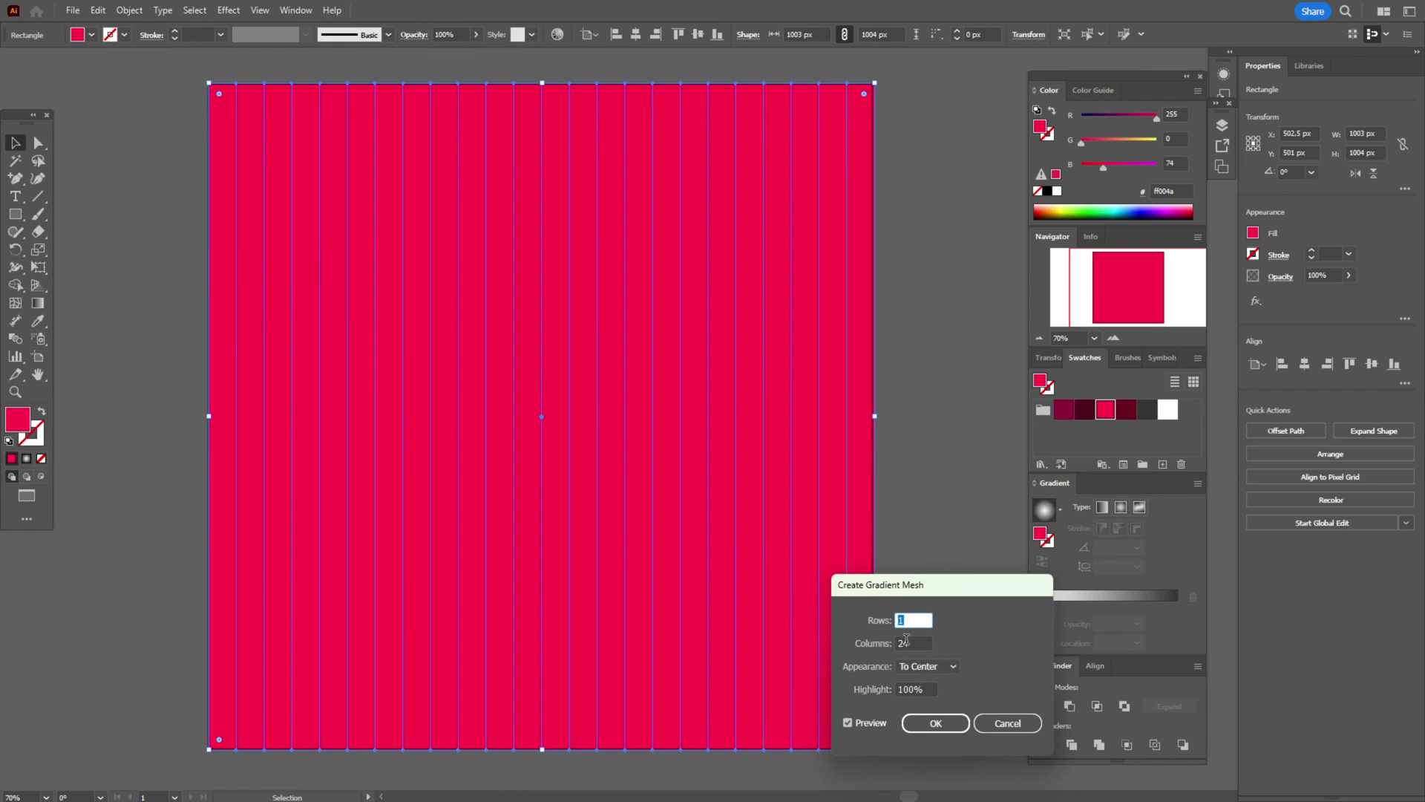
Step: Confirm the 24-column mesh and drop dark red onto every other top mesh point to form folds
{"action": "left_click", "coordinate": [926, 724]}
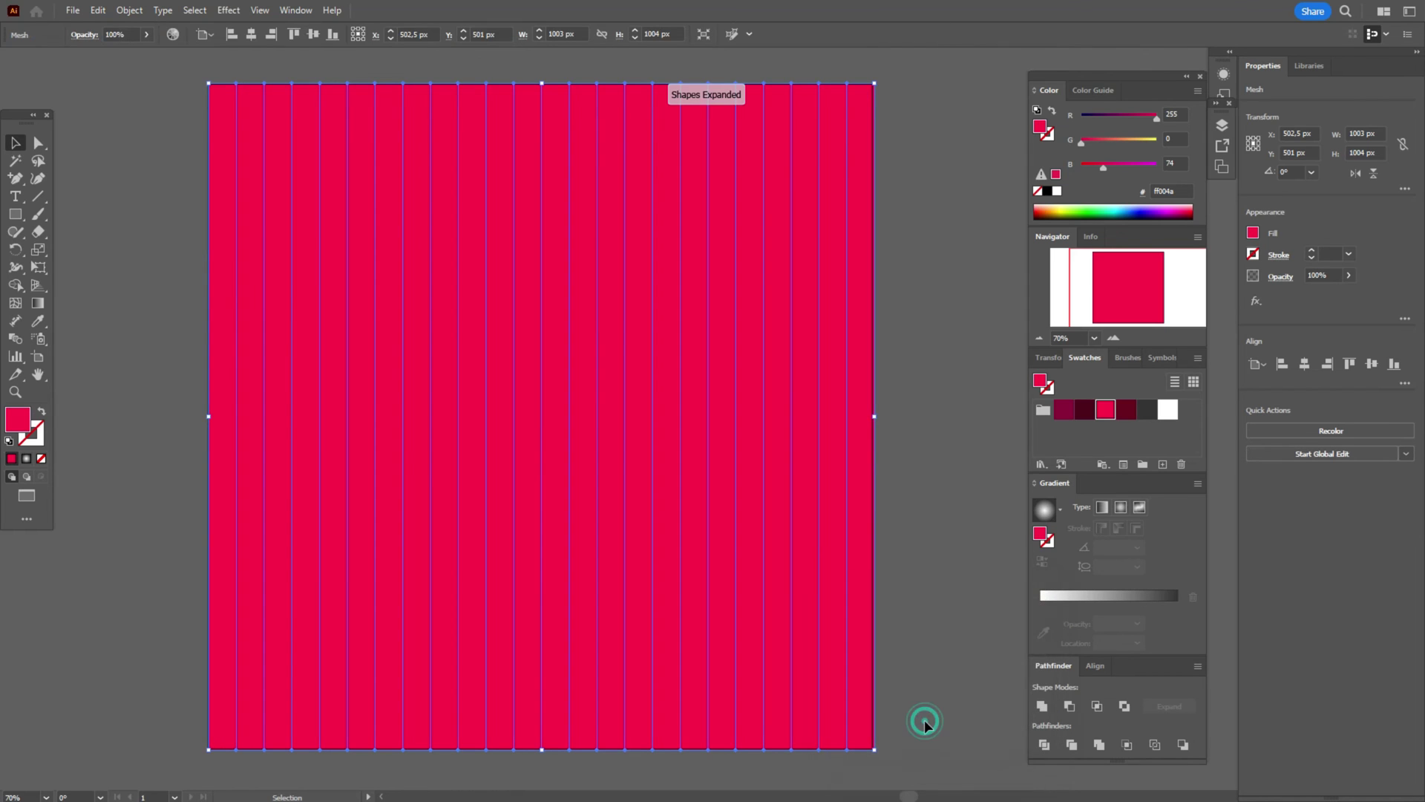
{"action": "left_click_drag", "start_coordinate": [1088, 407], "coordinate": [237, 86]}
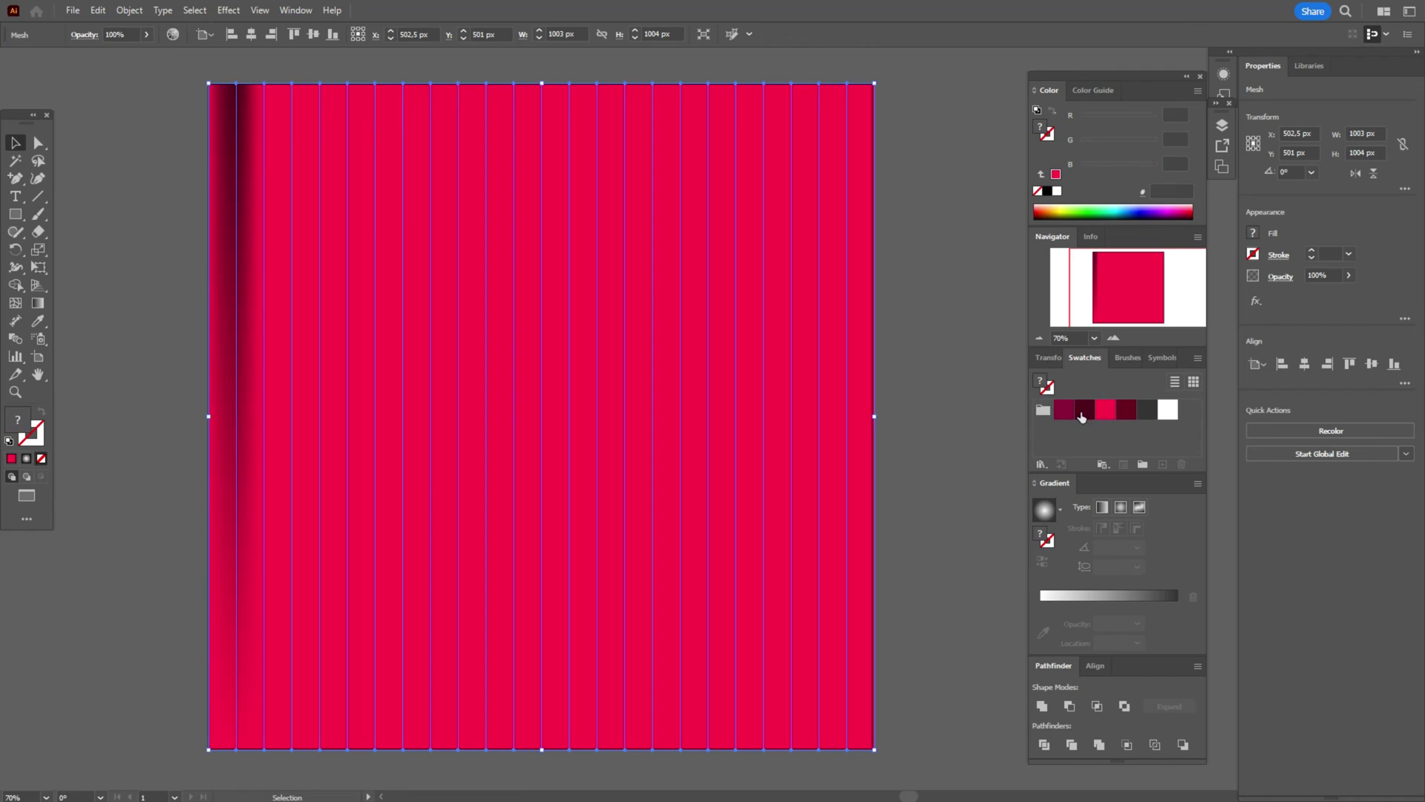
{"action": "left_click_drag", "start_coordinate": [1082, 416], "coordinate": [293, 89]}
{"action": "left_click_drag", "start_coordinate": [348, 143], "coordinate": [350, 89]}
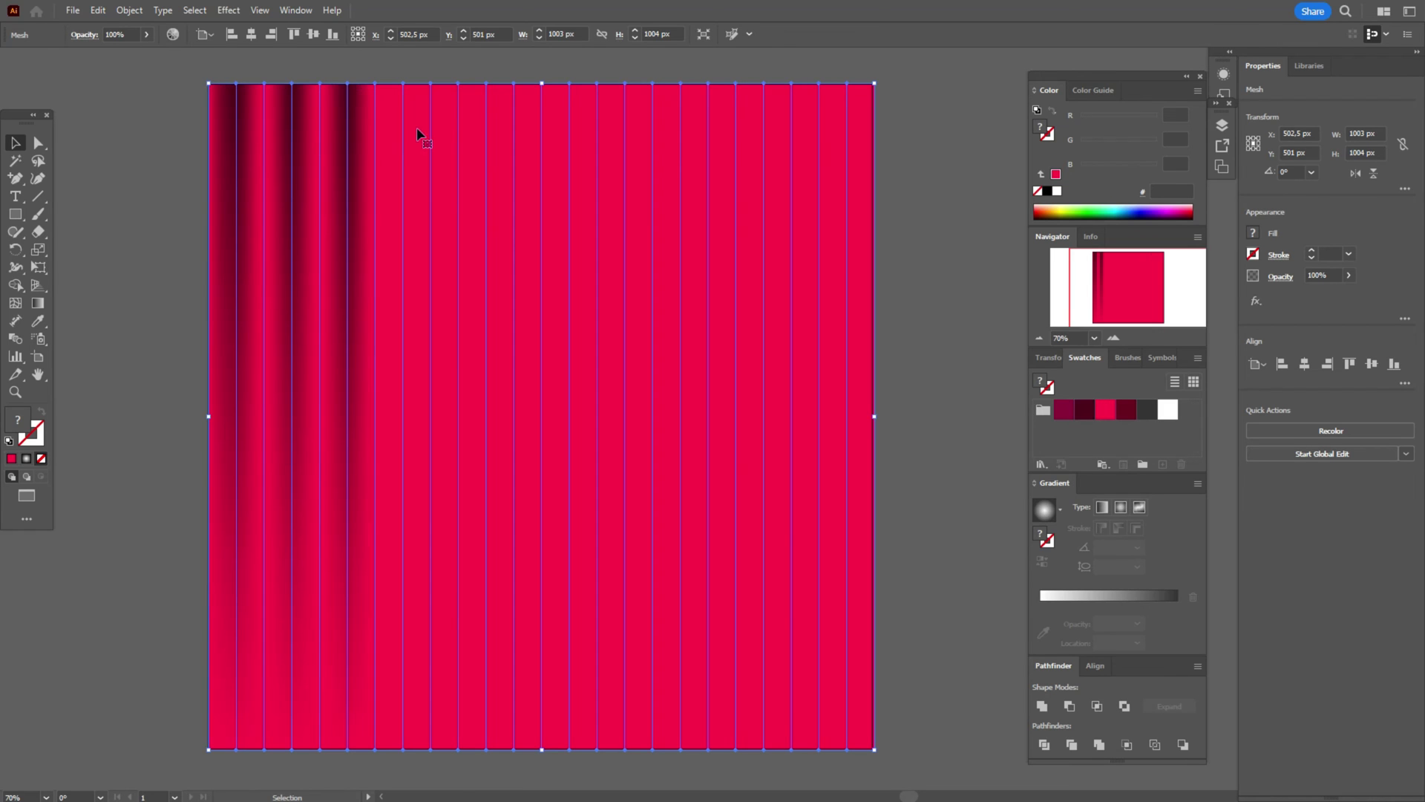
{"action": "left_click_drag", "start_coordinate": [1084, 409], "coordinate": [460, 90]}
{"action": "left_click_drag", "start_coordinate": [1083, 409], "coordinate": [515, 90]}
{"action": "left_click_drag", "start_coordinate": [1084, 409], "coordinate": [736, 86]}
{"action": "left_click_drag", "start_coordinate": [1084, 409], "coordinate": [847, 85]}
{"action": "left_click", "coordinate": [934, 216]}
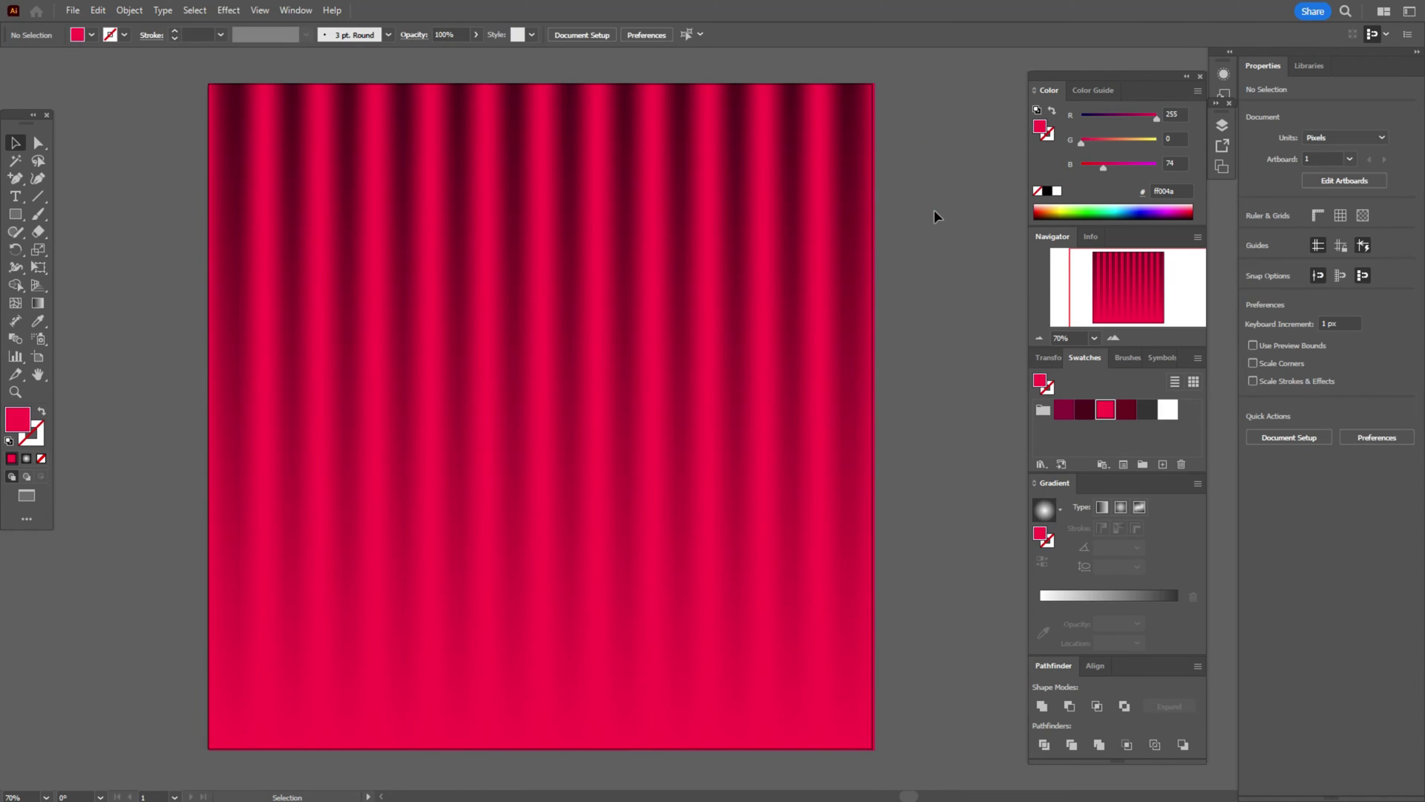
{"action": "left_click", "coordinate": [825, 454]}
Step: Add a horizontal mesh line across the lower curtain and shade the first fold dark red
{"action": "left_click", "coordinate": [17, 305]}
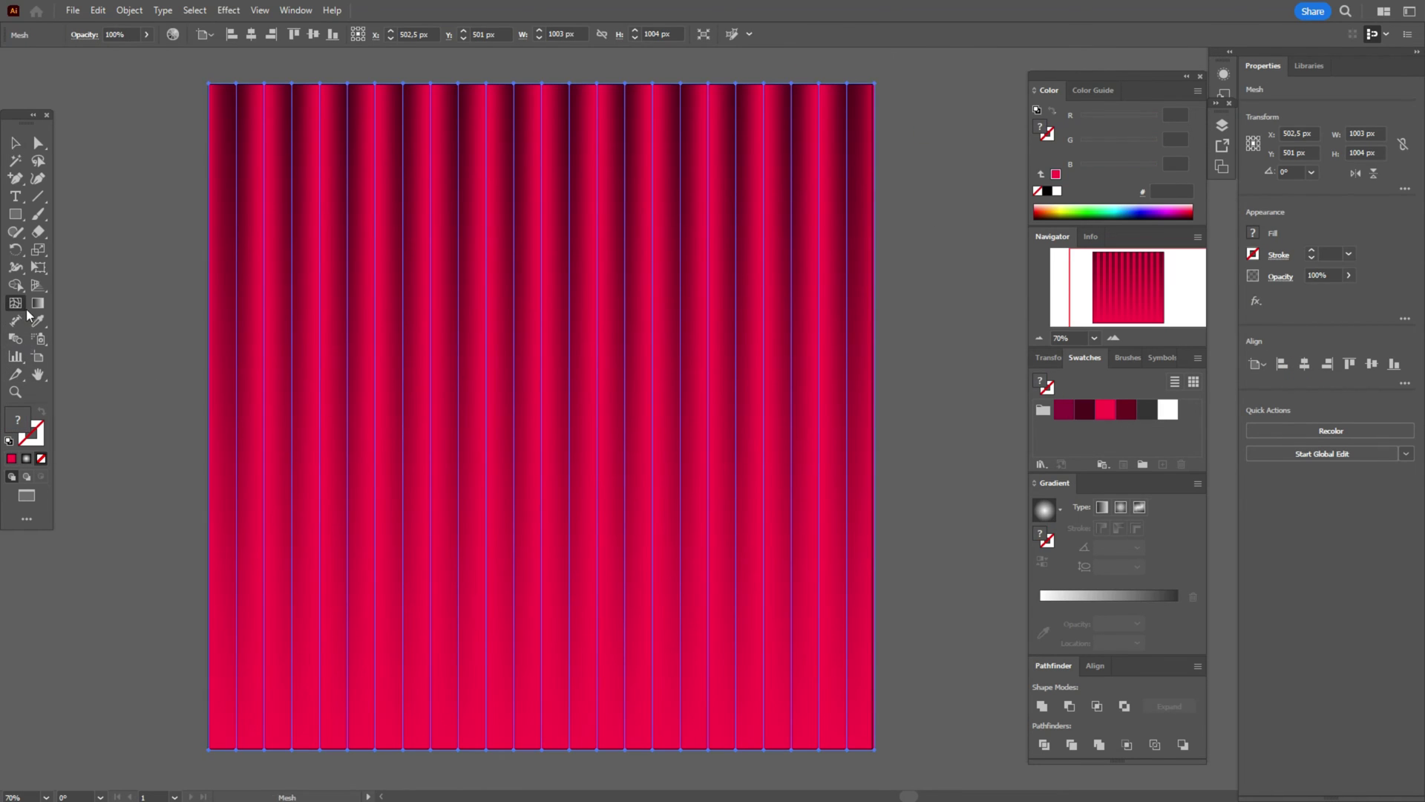
{"action": "left_click", "coordinate": [322, 584]}
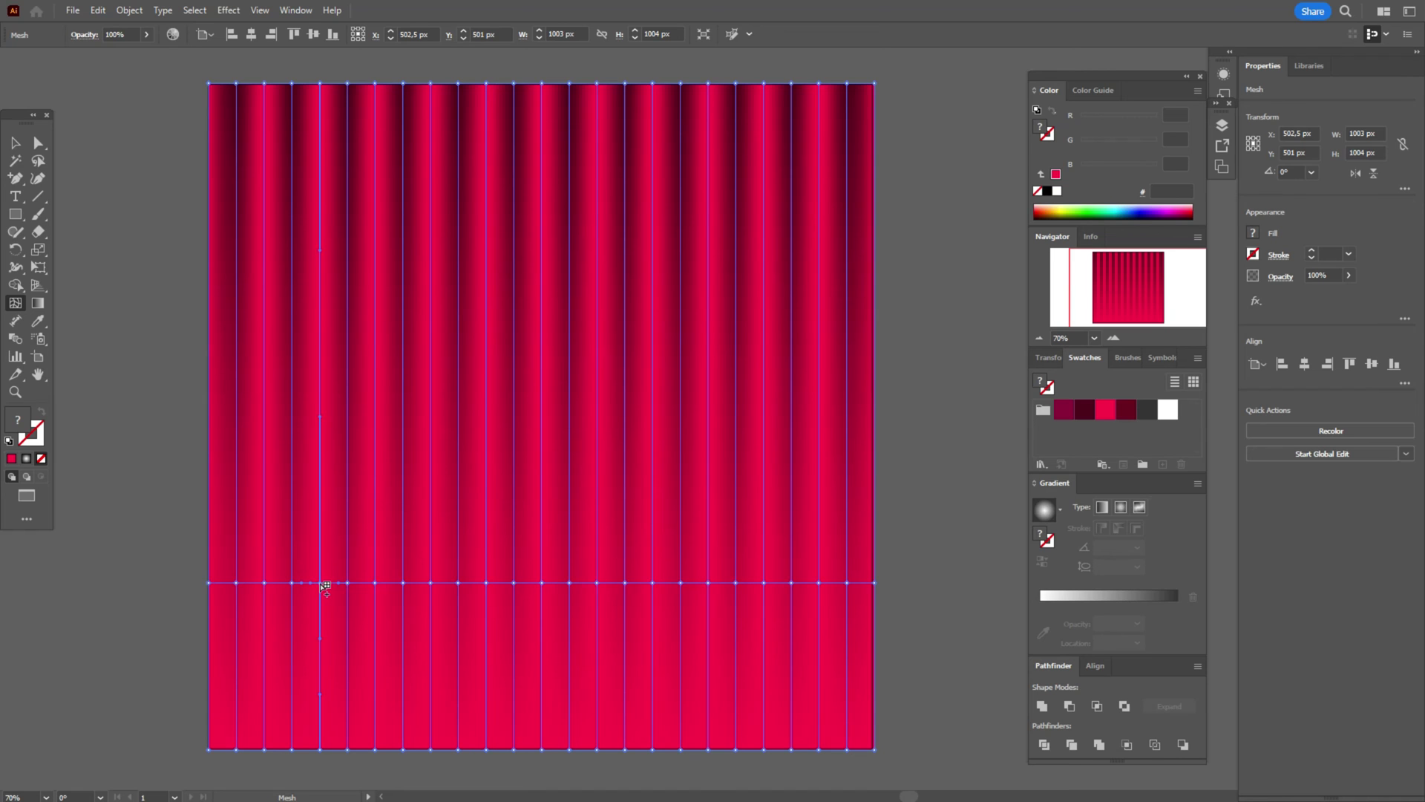
{"action": "left_click", "coordinate": [1128, 415]}
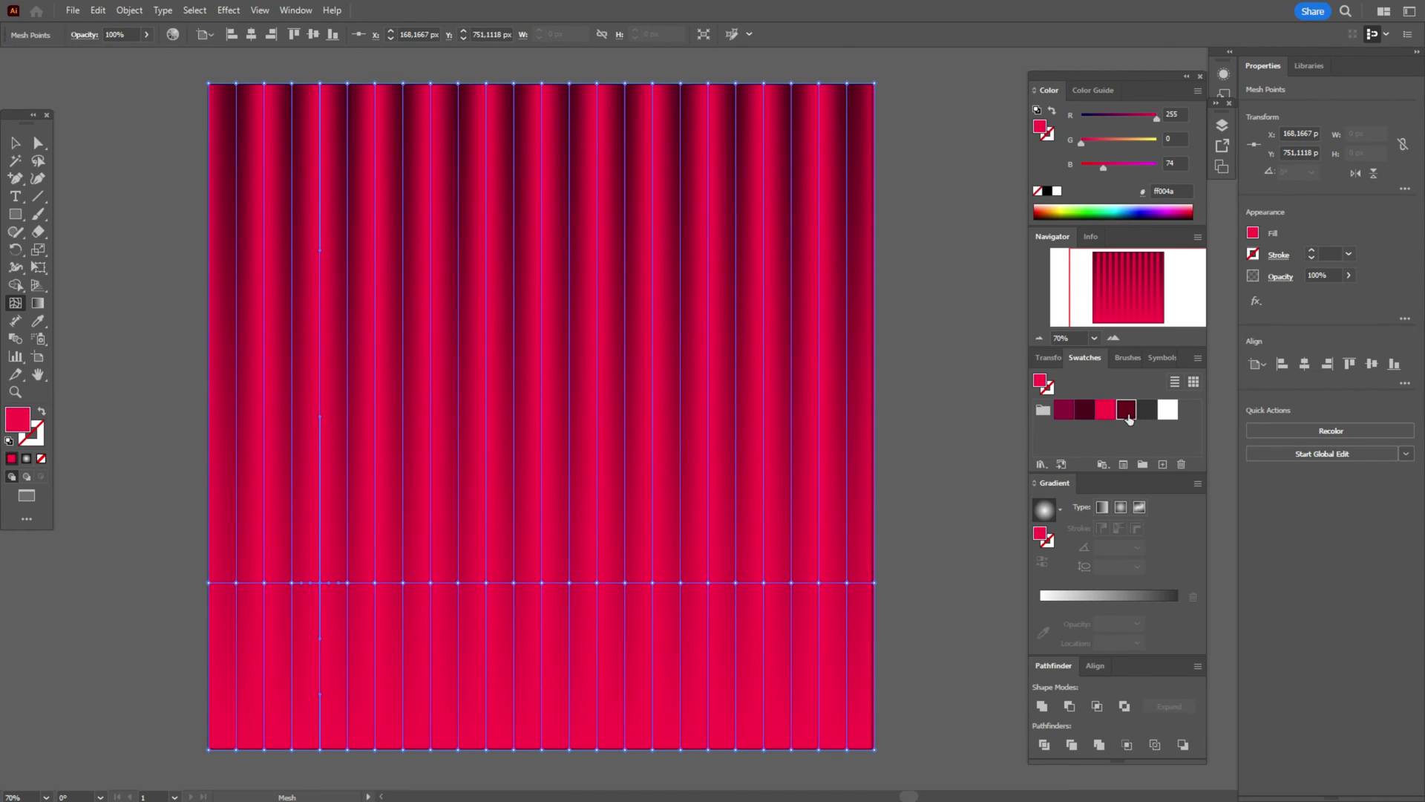
{"action": "left_click", "coordinate": [348, 584]}
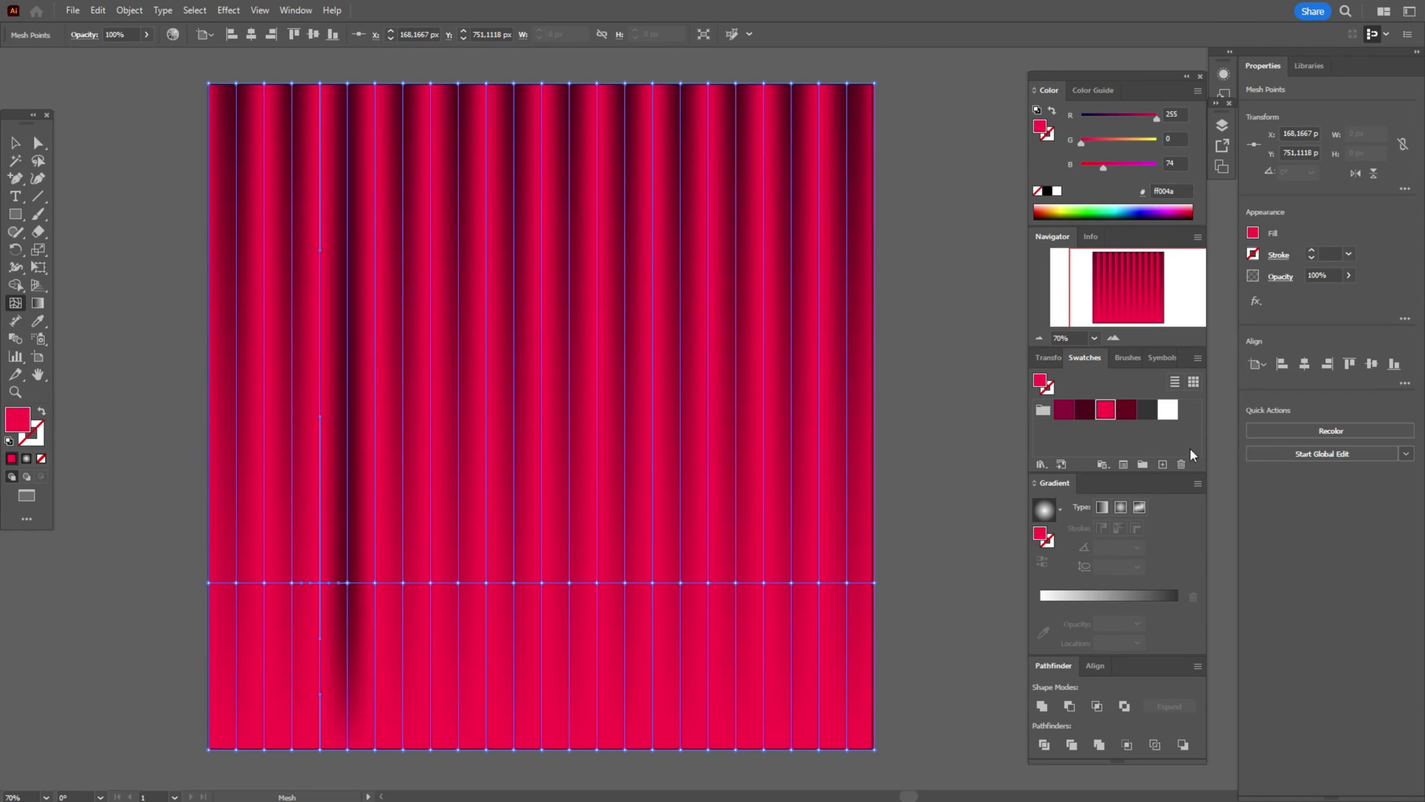
Step: Extend dark red shading down three more folds, using the darker red on the right fold
{"action": "left_click", "coordinate": [1124, 413]}
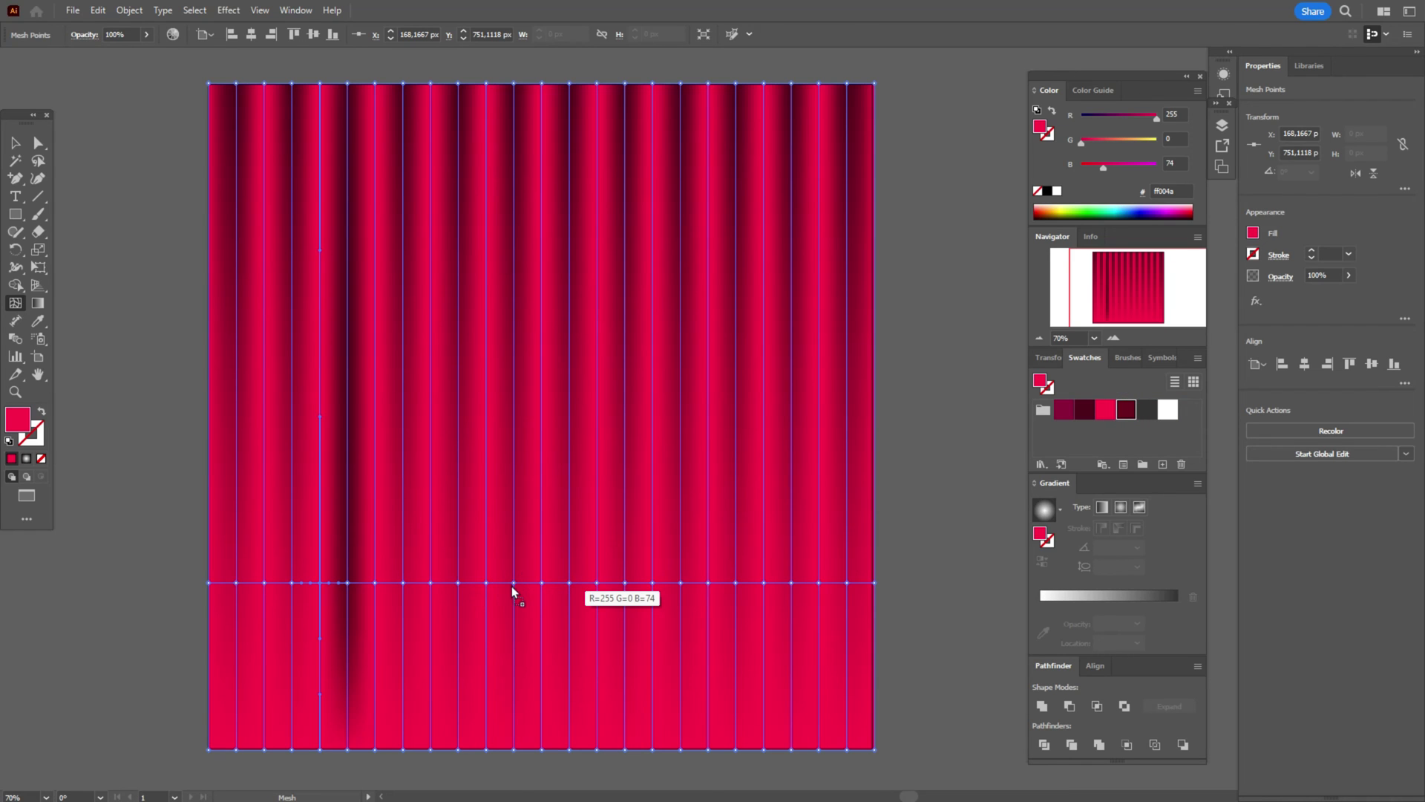
{"action": "left_click", "coordinate": [517, 586]}
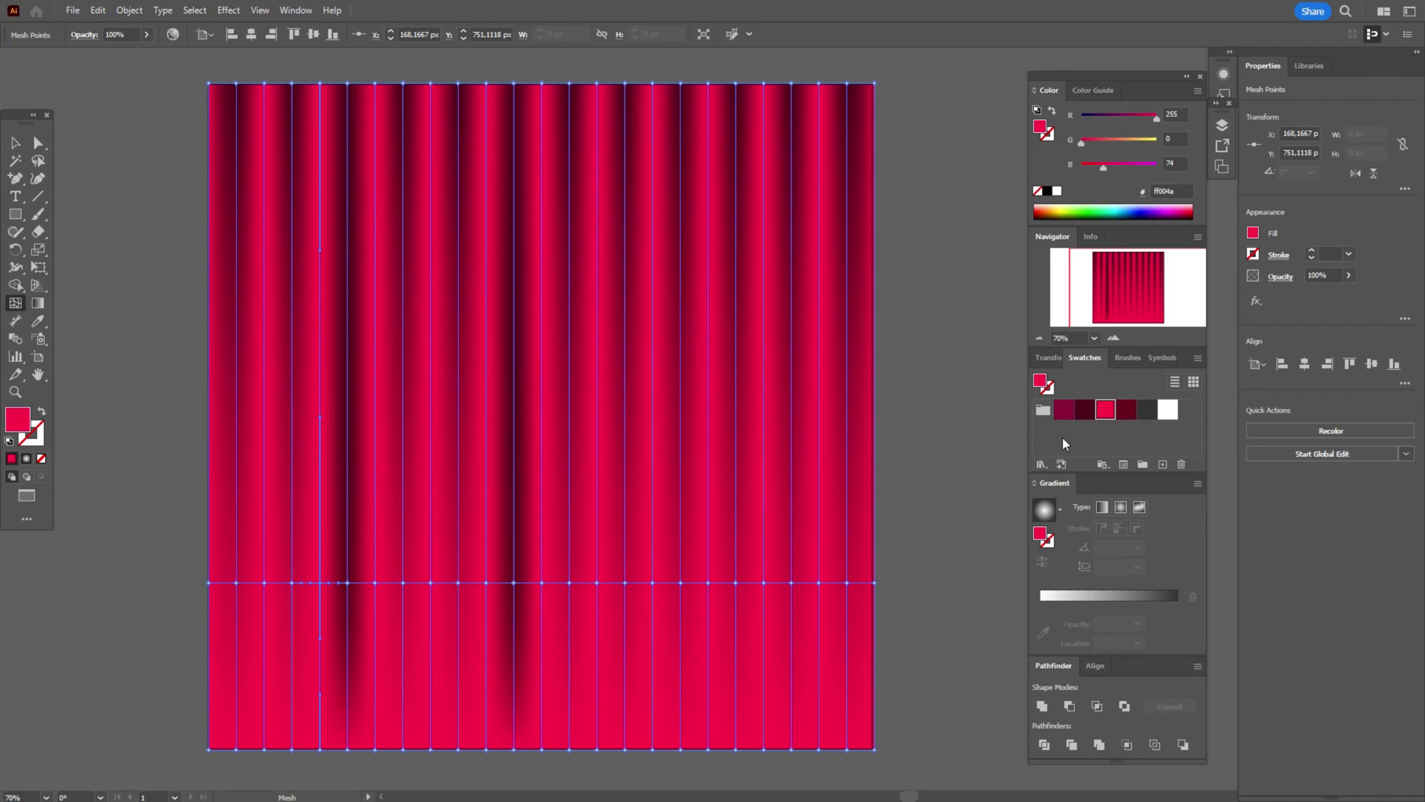
{"action": "left_click", "coordinate": [1126, 410]}
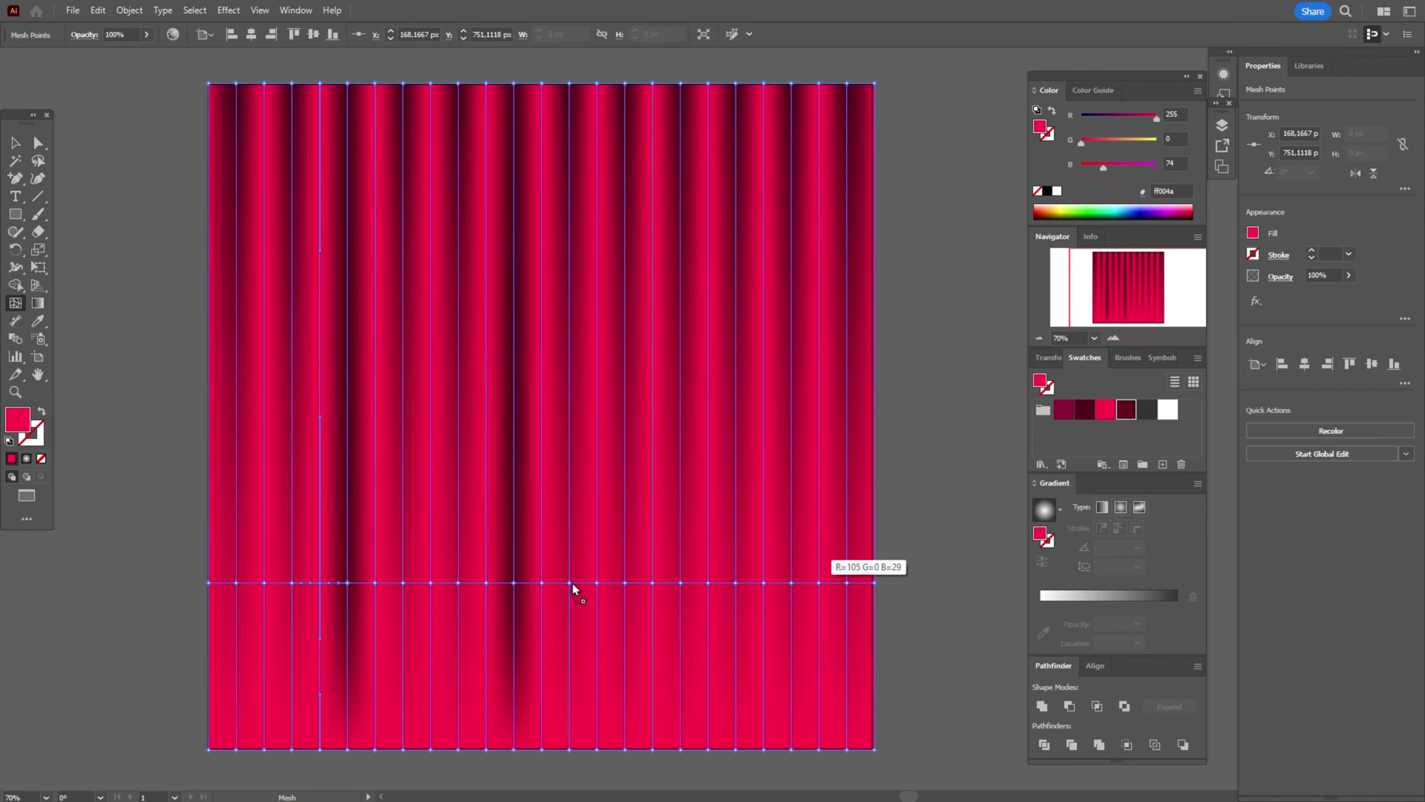
{"action": "left_click", "coordinate": [571, 586]}
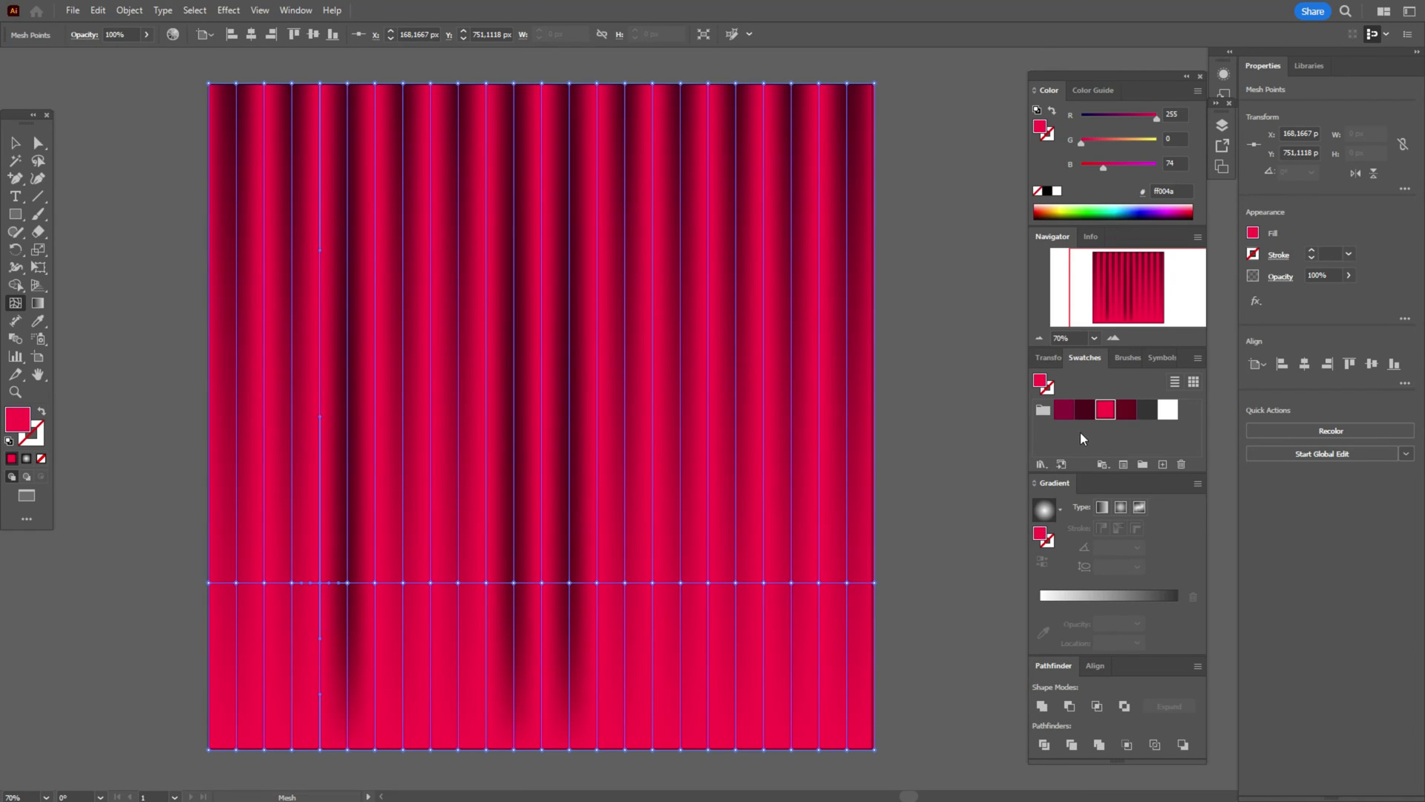
{"action": "left_click", "coordinate": [1066, 413]}
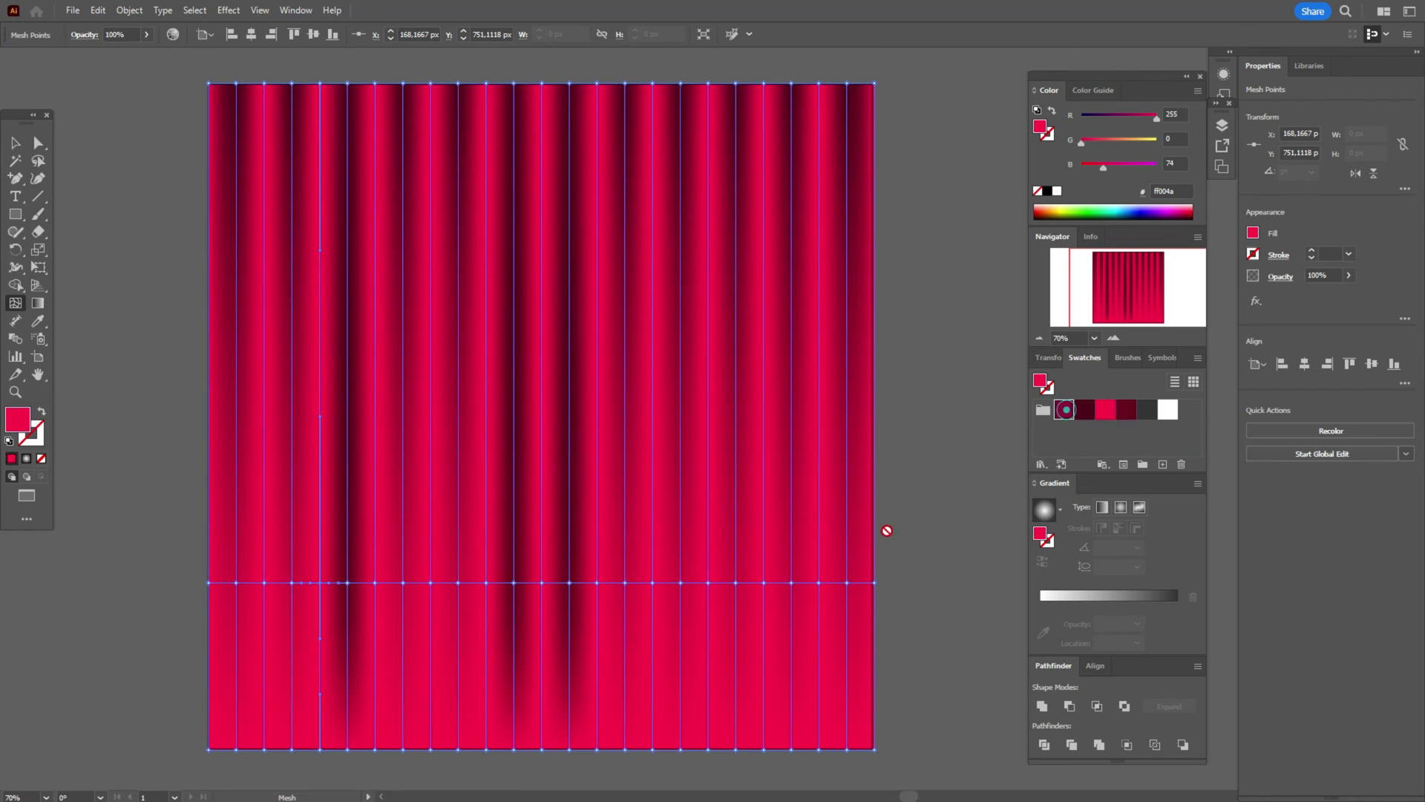
{"action": "left_click", "coordinate": [737, 584]}
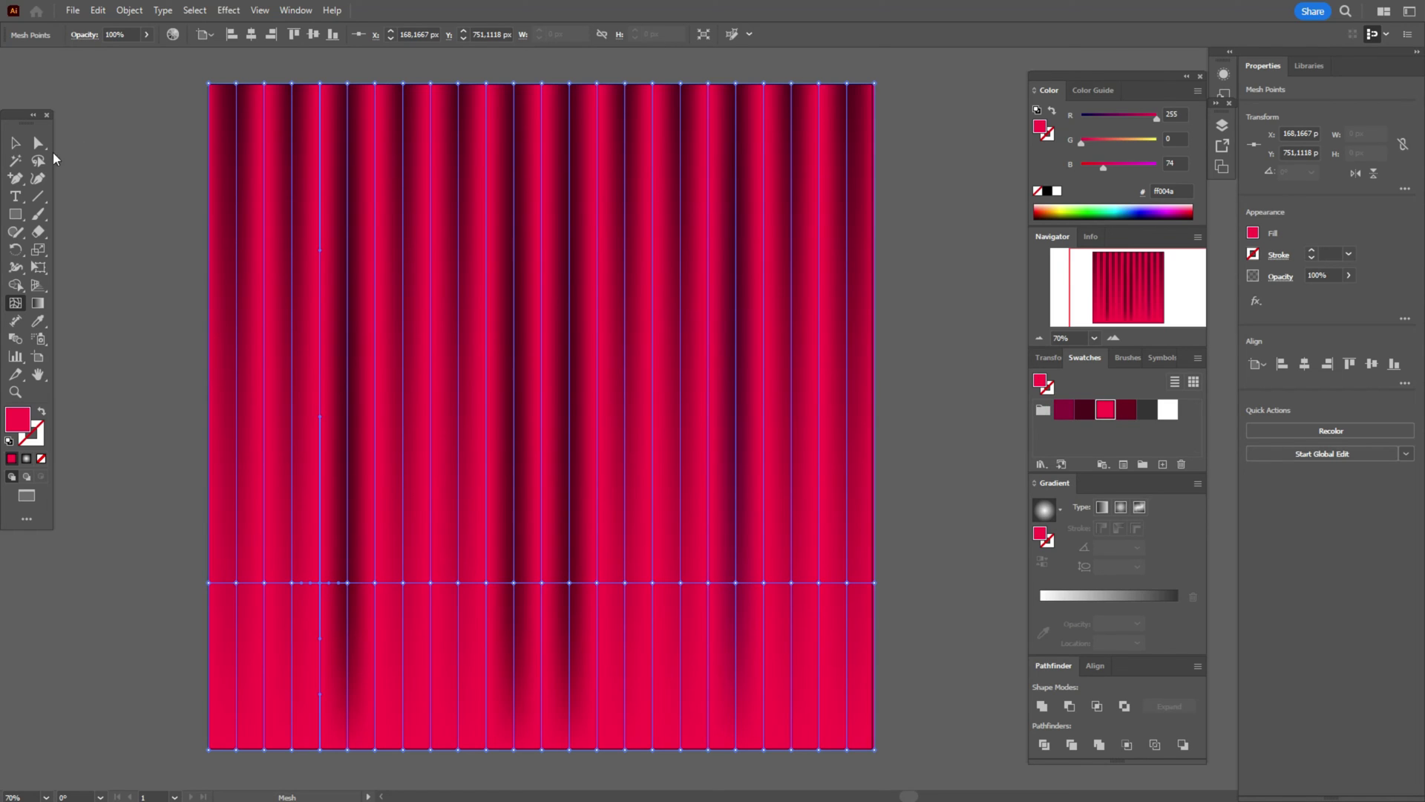
Step: Select the leftmost fold line's mesh points with Direct Selection and nudge them left
{"action": "left_click", "coordinate": [39, 143]}
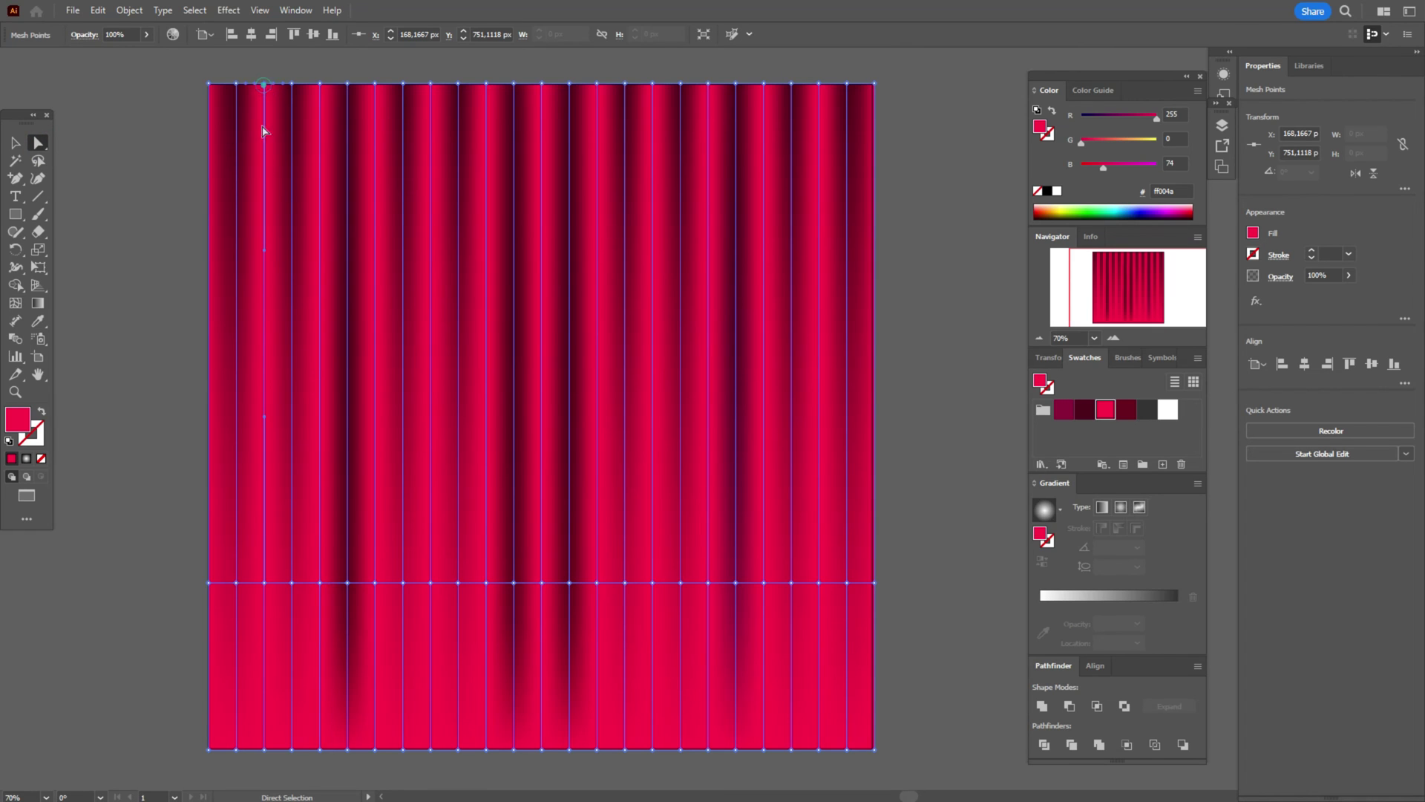
{"action": "left_click", "coordinate": [265, 84]}
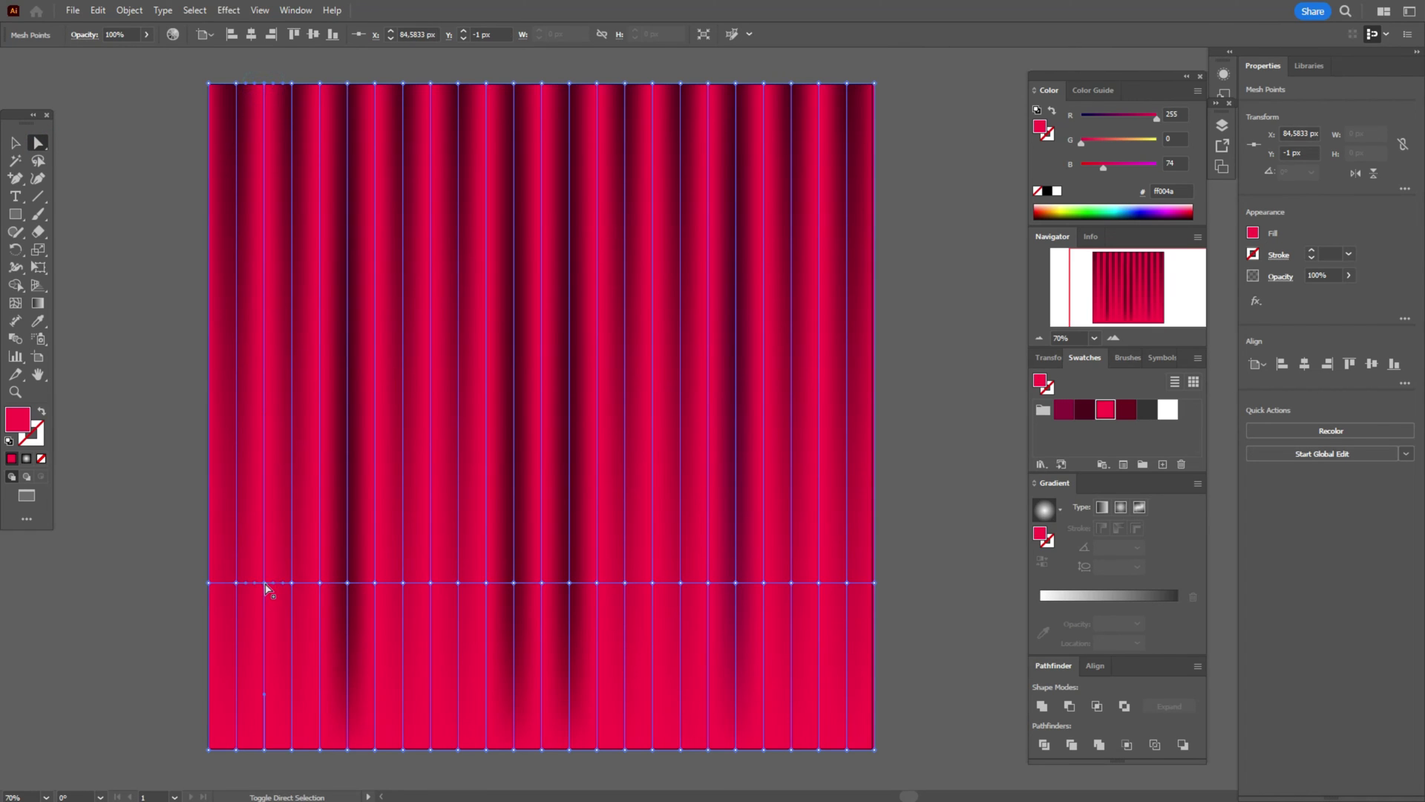
{"action": "left_click", "coordinate": [264, 584]}
{"action": "left_click", "coordinate": [264, 750]}
{"action": "left_click", "coordinate": [265, 752]}
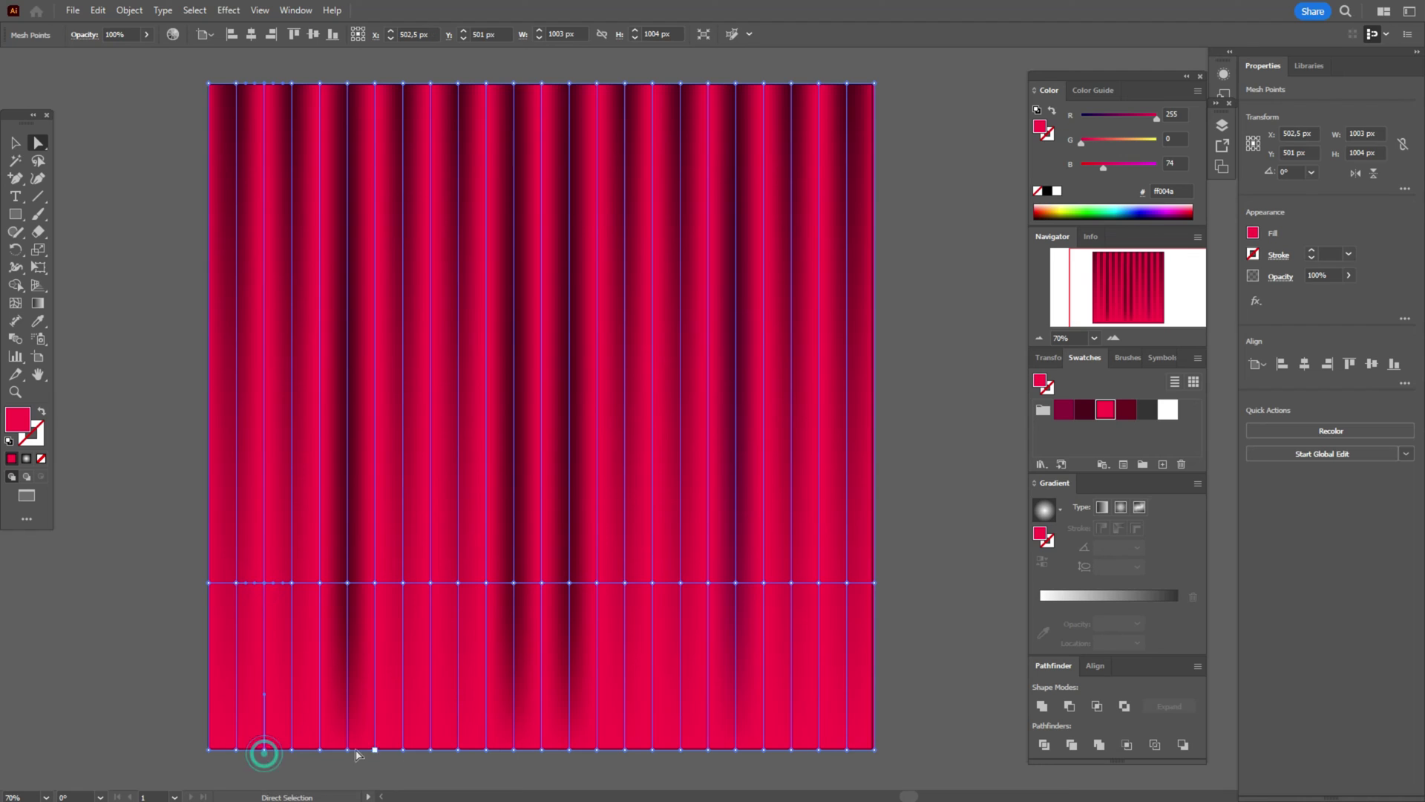
{"action": "left_click", "coordinate": [265, 751], "text": "shift"}
{"action": "key", "text": "Left"}
{"action": "key", "text": "Left"}
{"action": "key", "text": "Left"}
{"action": "key", "text": "Left"}
{"action": "key", "text": "Left"}
{"action": "key", "text": "Left"}
{"action": "key", "text": "Left"}
{"action": "key", "text": "Left"}
{"action": "key", "text": "Left"}
{"action": "key", "text": "Left"}
{"action": "key", "text": "Left"}
{"action": "key", "text": "Left"}
{"action": "key", "text": "Left"}
{"action": "key", "text": "Left"}
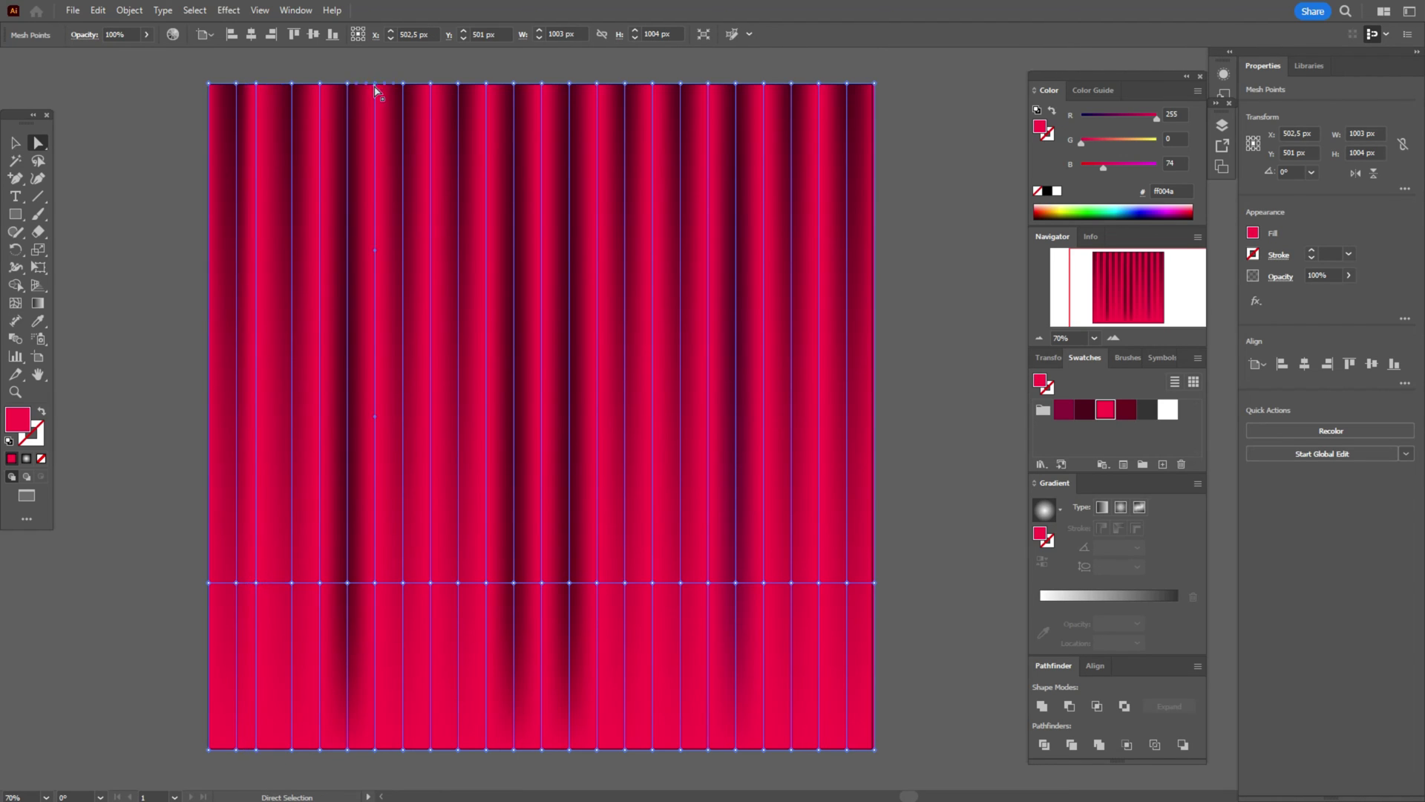
Step: Nudge the next fold's top point and the whole central fold line to the right
{"action": "left_click", "coordinate": [375, 83]}
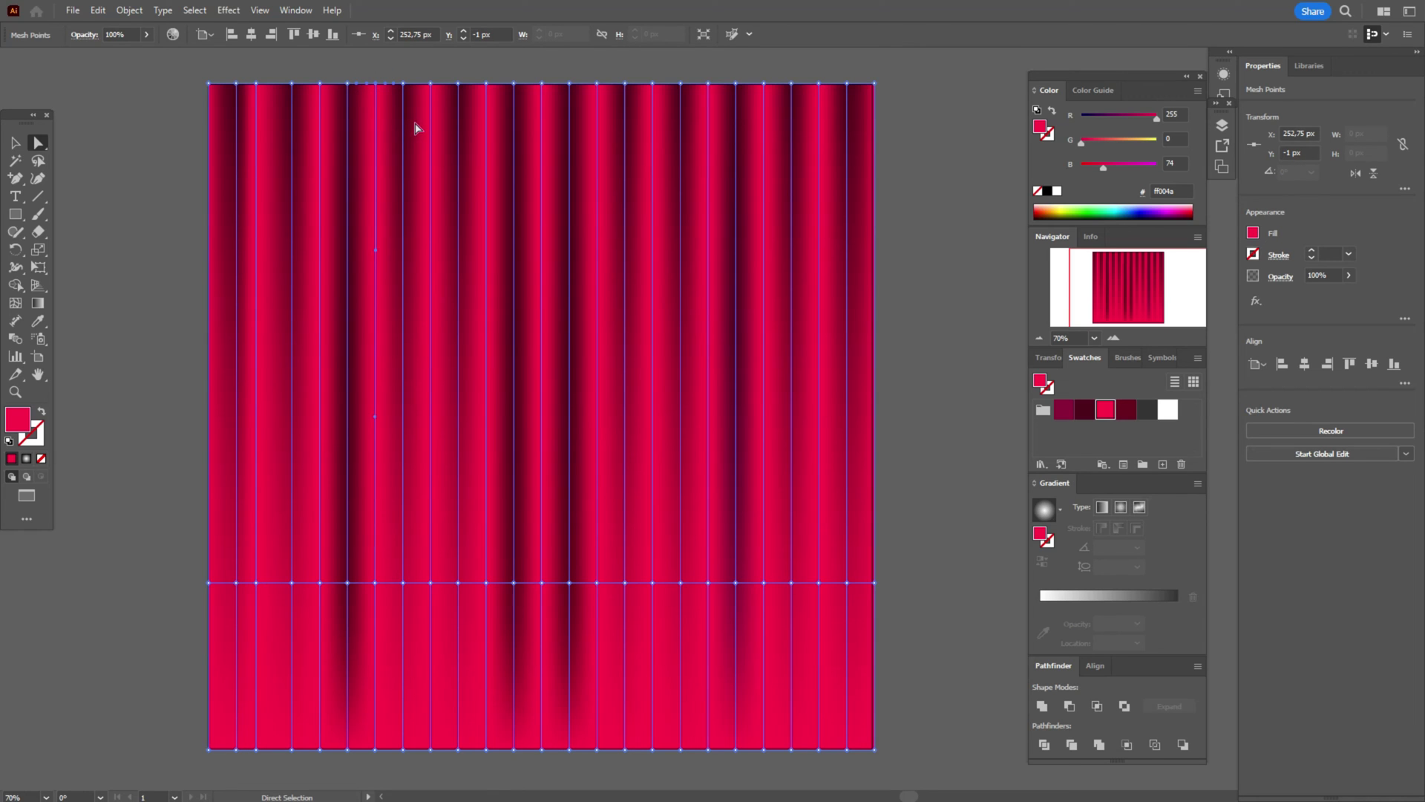
{"action": "key", "text": "Right"}
{"action": "key", "text": "Right"}
{"action": "key", "text": "Right"}
{"action": "key", "text": "Right"}
{"action": "key", "text": "Right"}
{"action": "key", "text": "Right"}
{"action": "key", "text": "Right"}
{"action": "key", "text": "Right"}
{"action": "key", "text": "Right"}
{"action": "key", "text": "Right"}
{"action": "key", "text": "Right"}
{"action": "key", "text": "Right"}
{"action": "key", "text": "Right"}
{"action": "key", "text": "Right"}
{"action": "key", "text": "Right"}
{"action": "key", "text": "Right"}
{"action": "key", "text": "Right"}
{"action": "key", "text": "Right"}
{"action": "key", "text": "Right"}
{"action": "key", "text": "Right"}
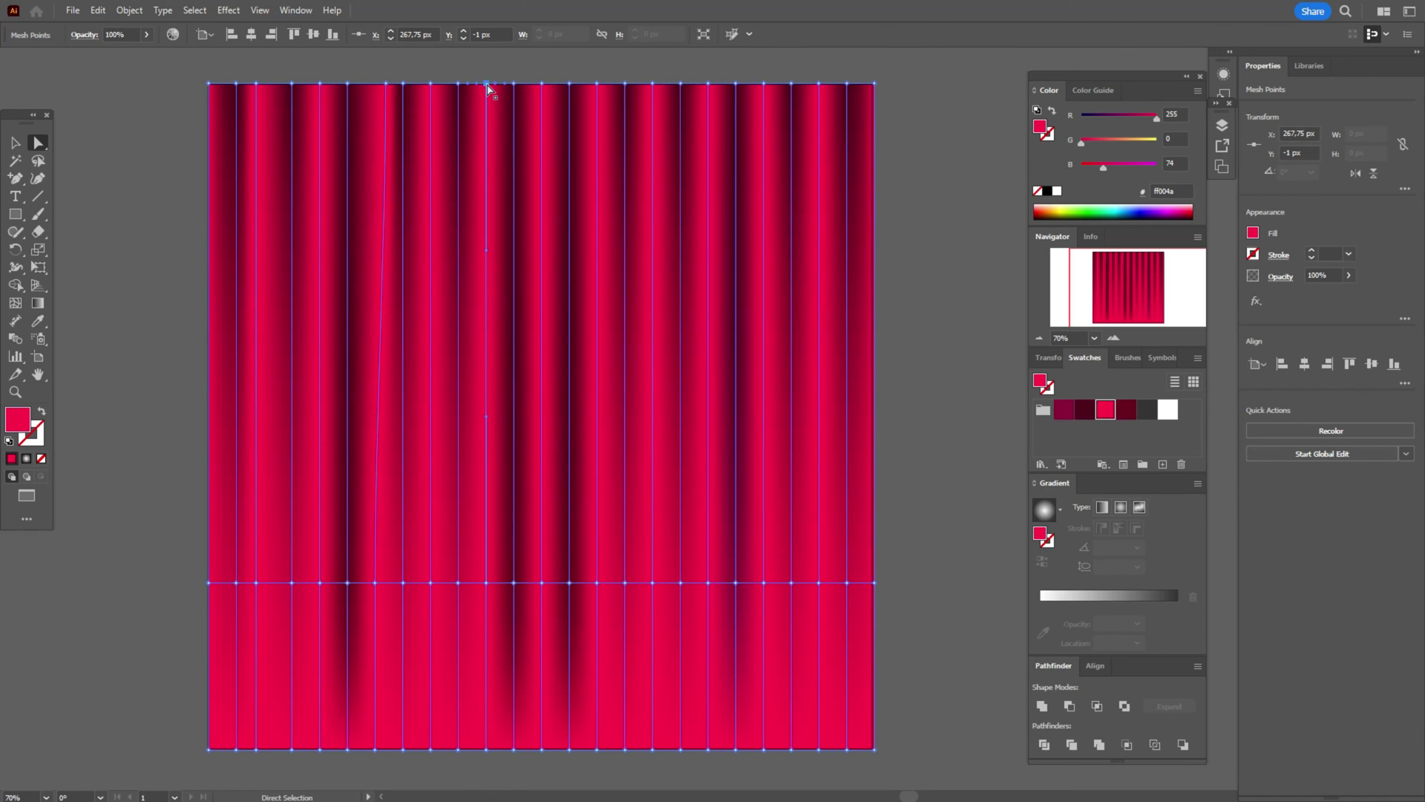
{"action": "left_click", "coordinate": [487, 84]}
{"action": "left_click", "coordinate": [486, 583]}
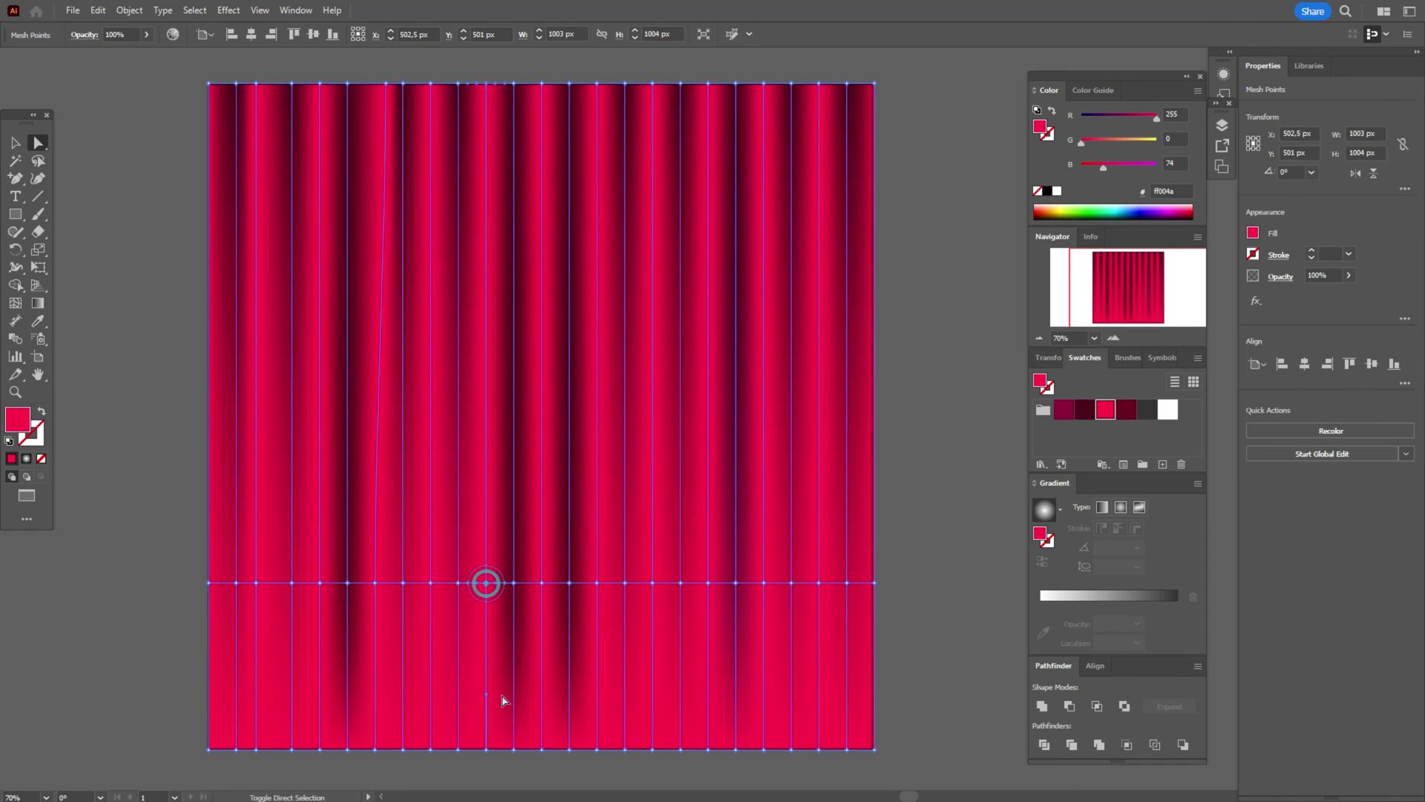
{"action": "left_click", "coordinate": [486, 750]}
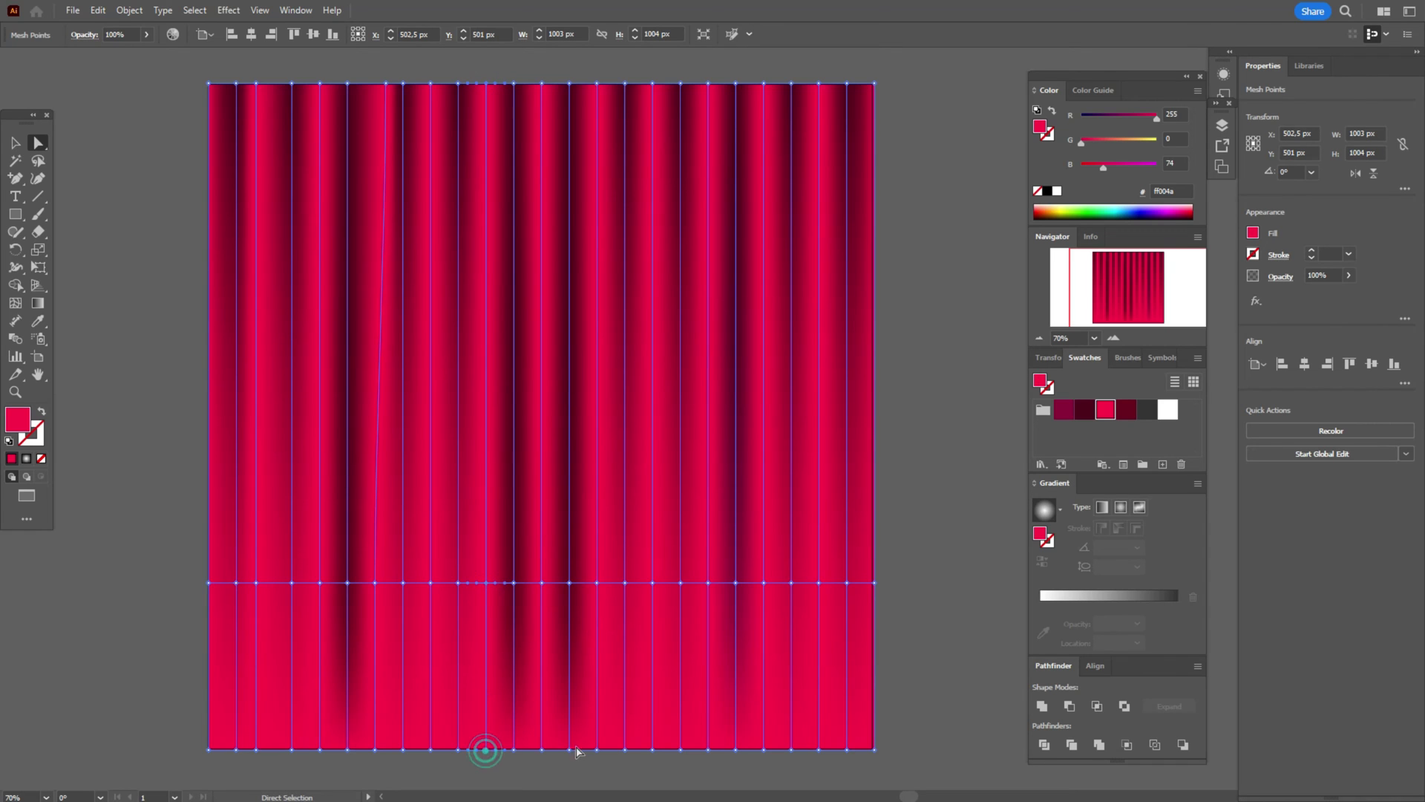
{"action": "key", "text": "Right"}
{"action": "key", "text": "Right"}
{"action": "key", "text": "Right"}
{"action": "key", "text": "Right"}
{"action": "key", "text": "Right"}
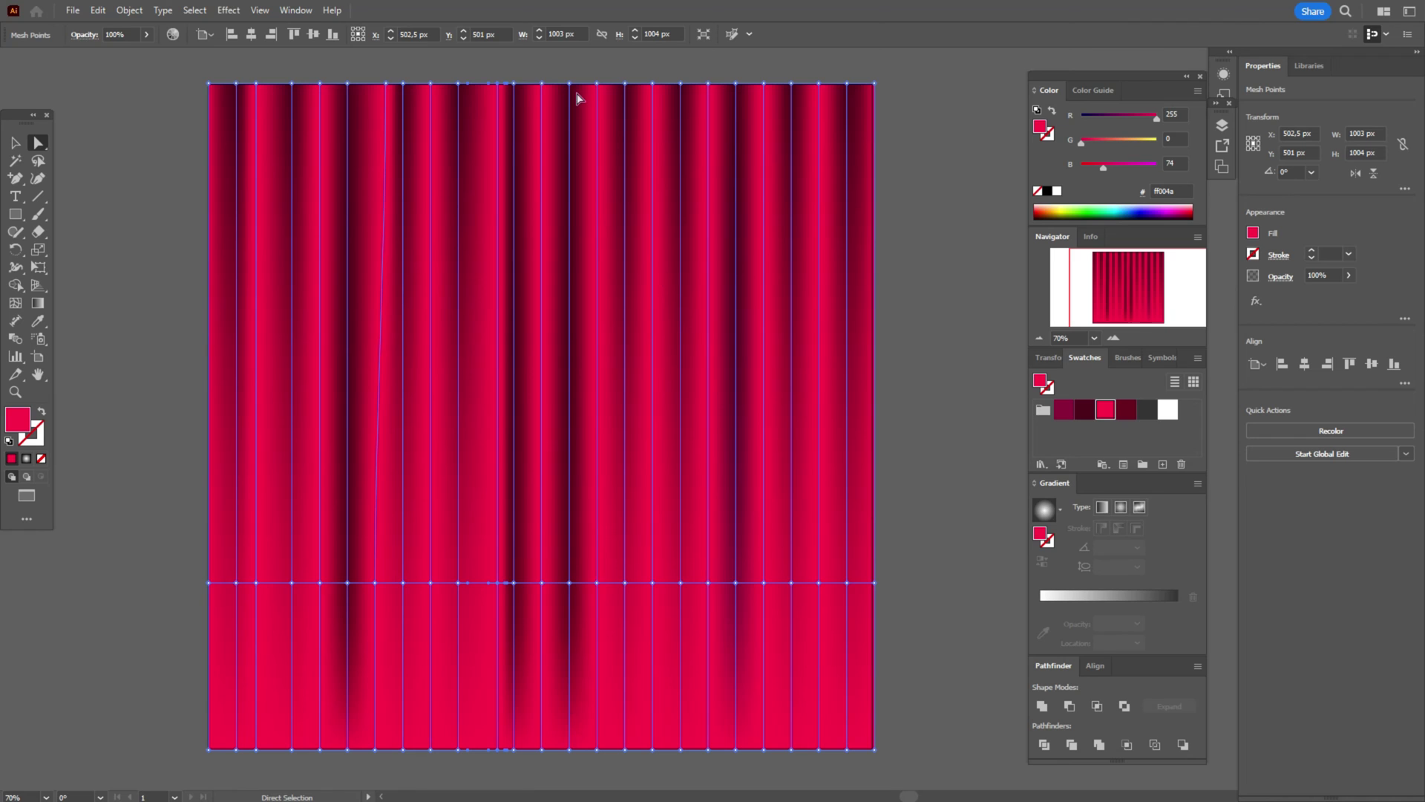
Step: Select points on the right-hand fold lines, shift-nudge one right, then deselect the mesh
{"action": "left_click", "coordinate": [599, 83]}
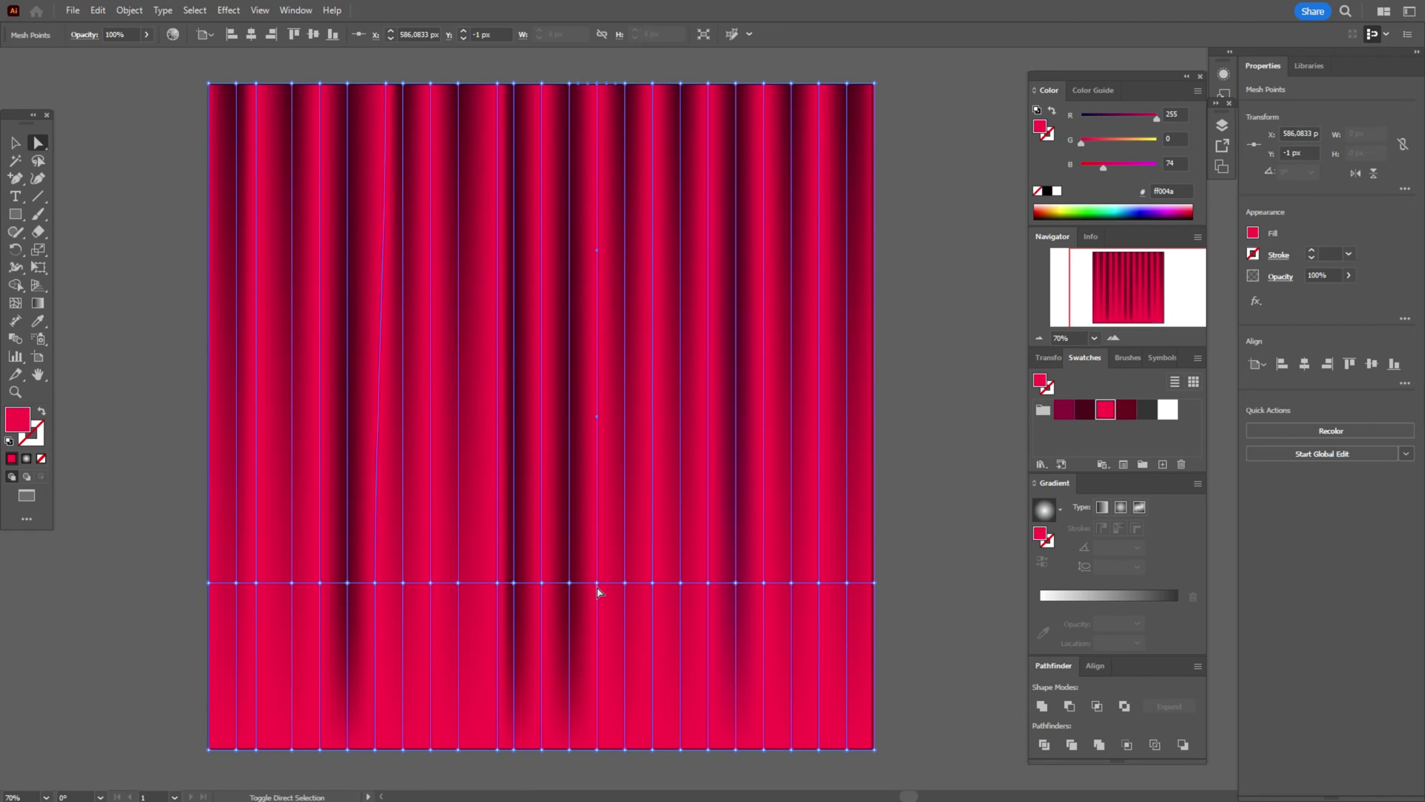
{"action": "left_click", "coordinate": [598, 583]}
{"action": "left_click", "coordinate": [598, 750]}
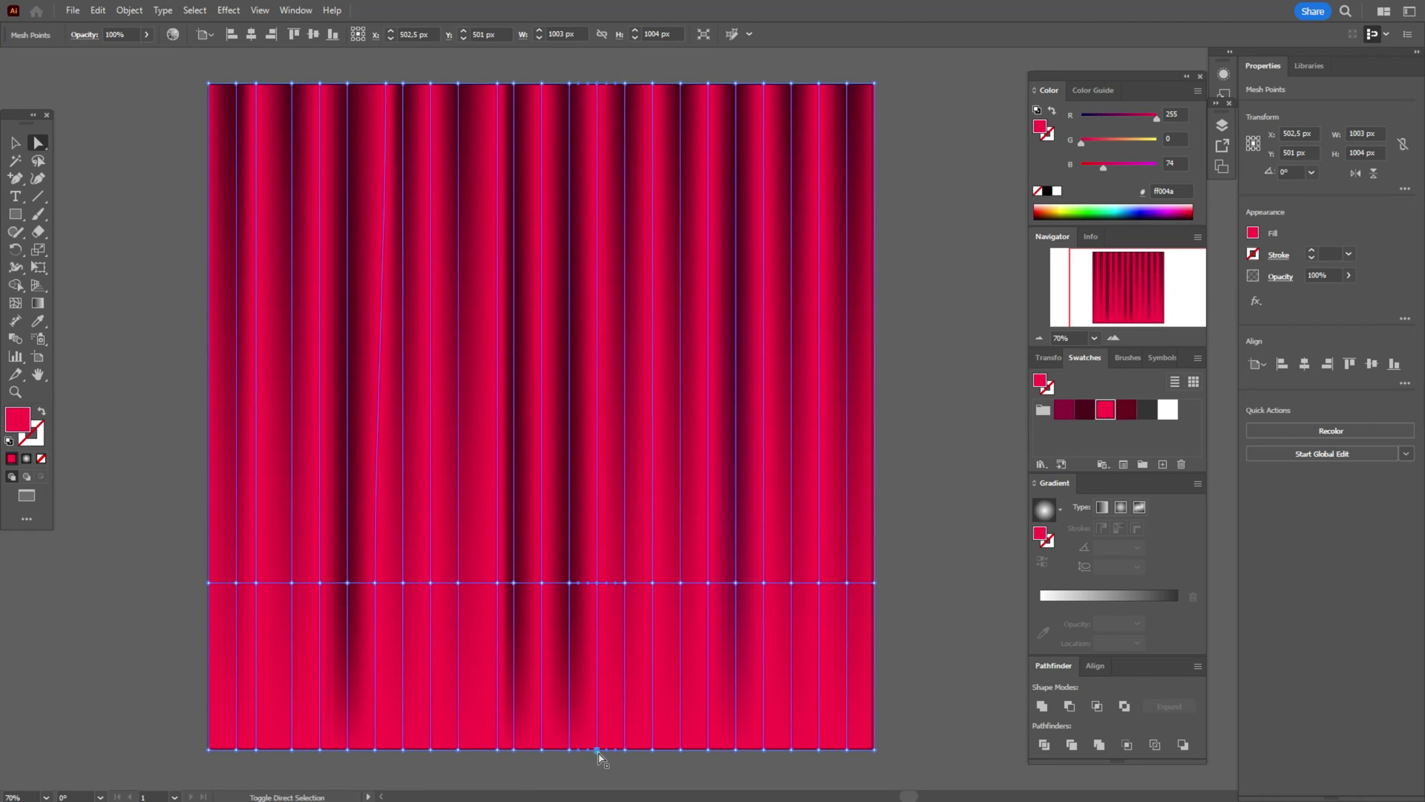
{"action": "left_click", "coordinate": [597, 750]}
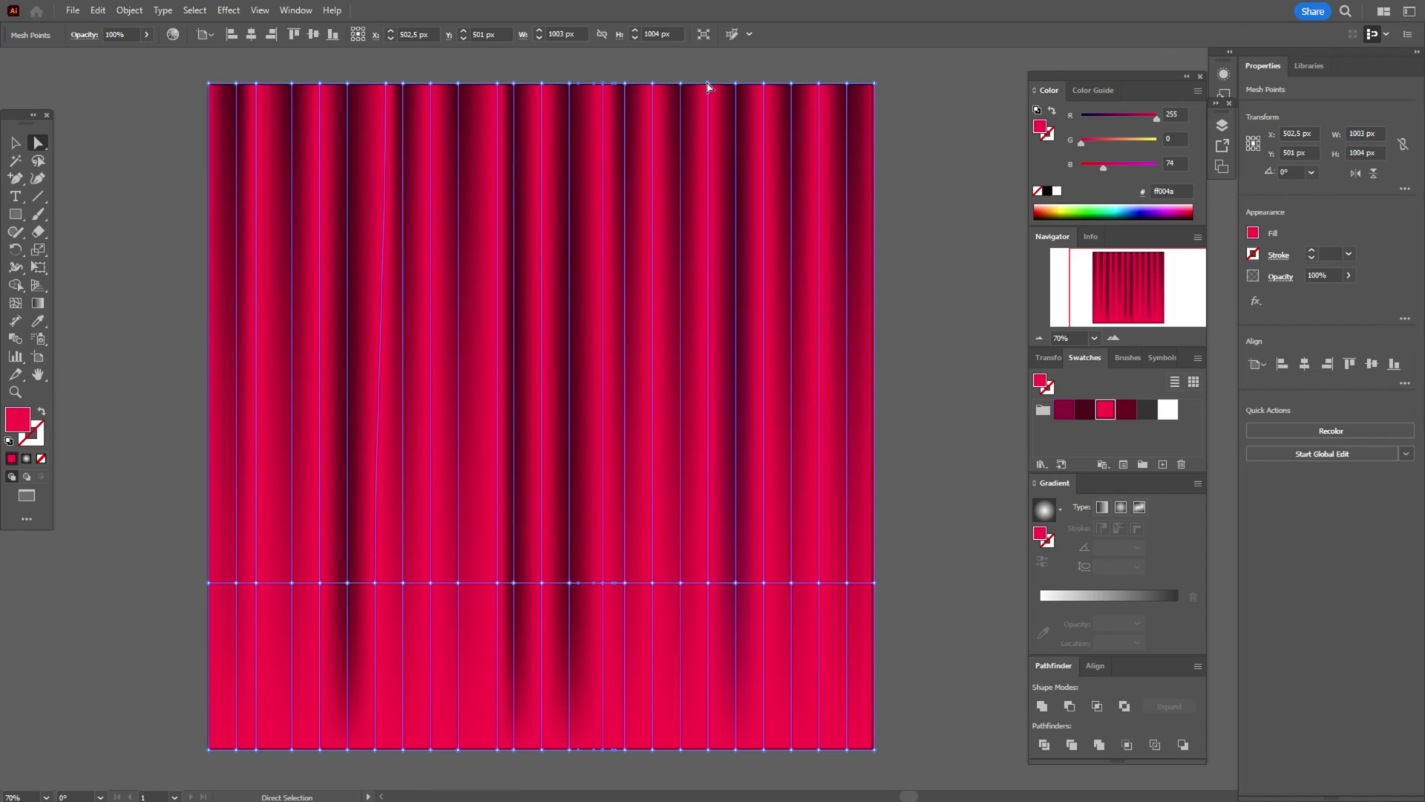
{"action": "left_click", "coordinate": [708, 84]}
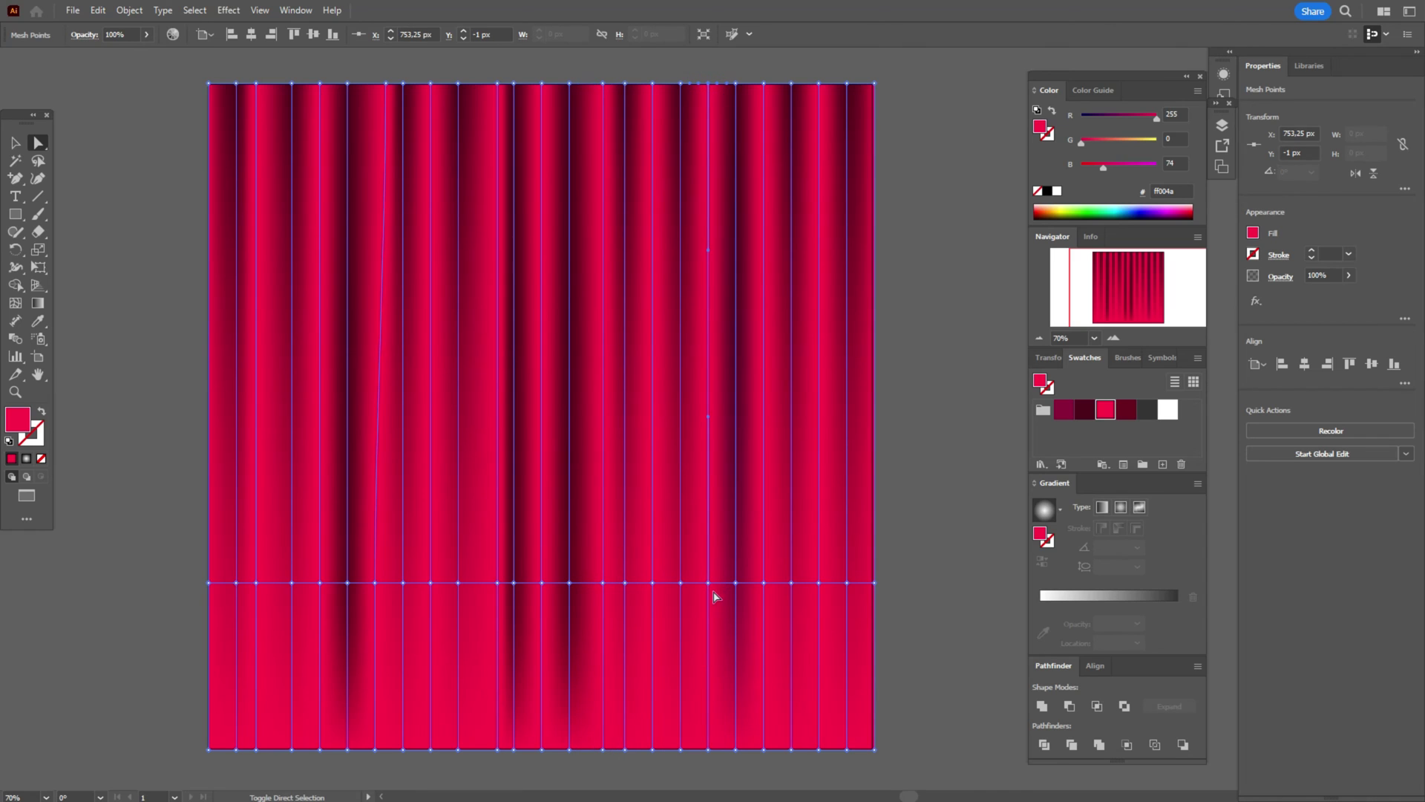
{"action": "left_click", "coordinate": [708, 583]}
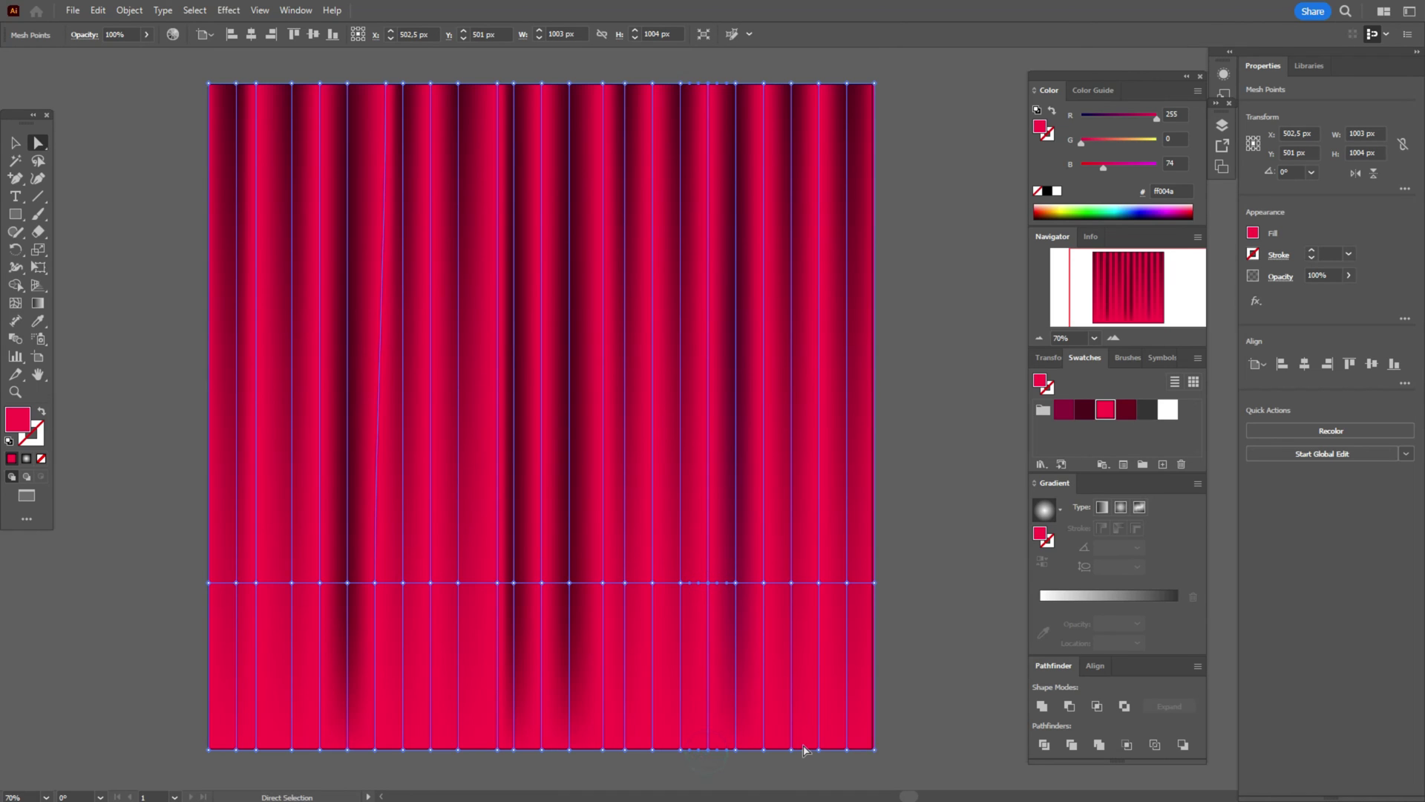
{"action": "left_click", "coordinate": [807, 750]}
{"action": "key", "text": "shift+Right"}
{"action": "key", "text": "shift+Right"}
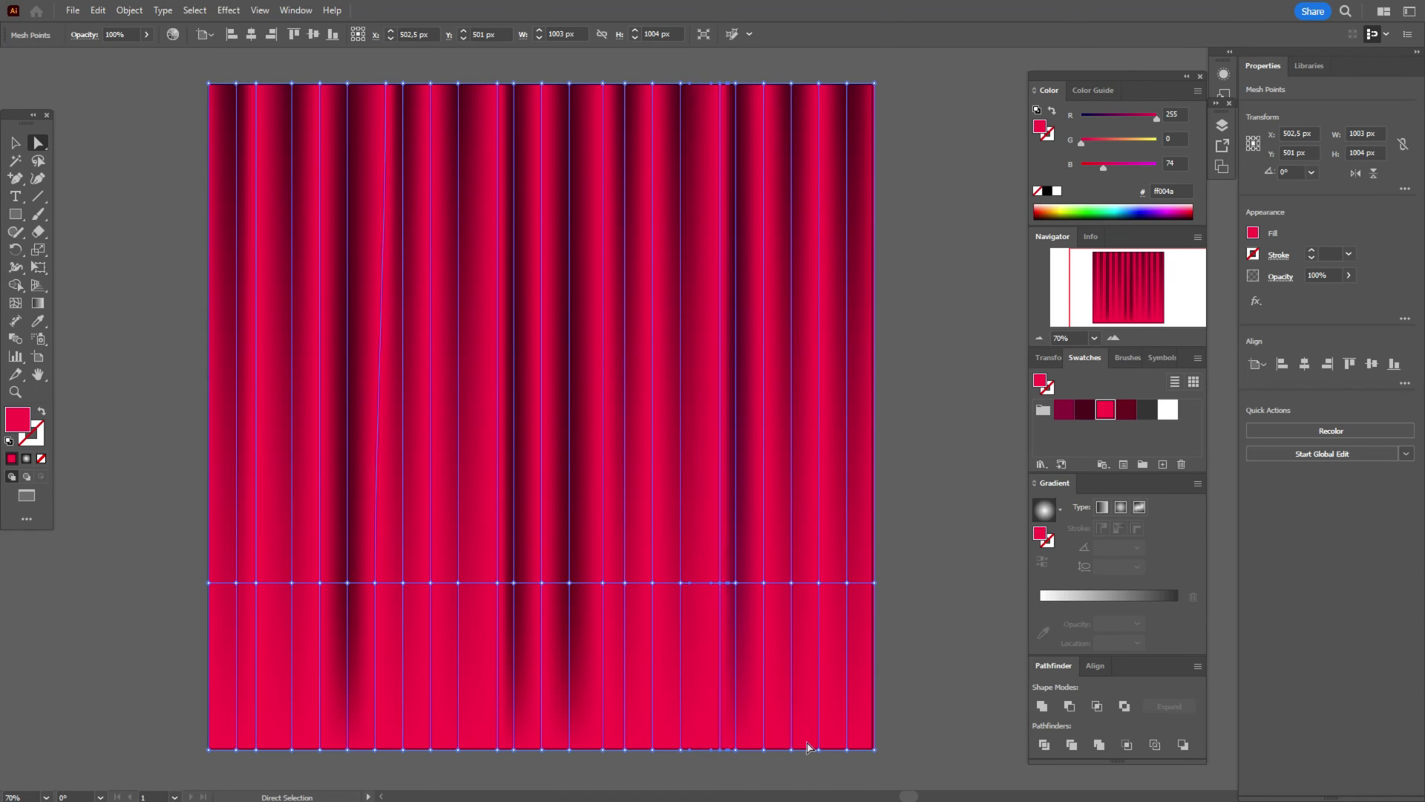
{"action": "left_click", "coordinate": [15, 143]}
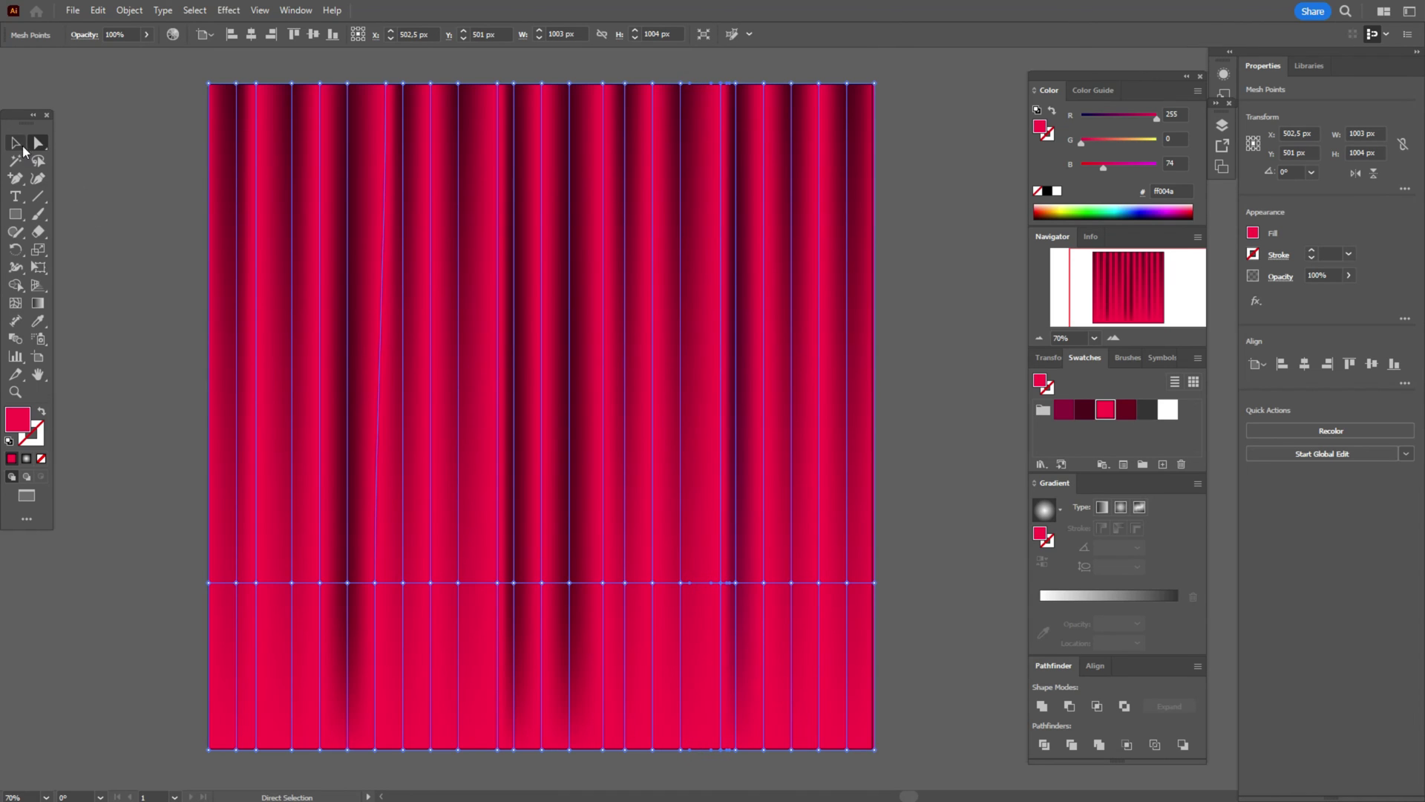
{"action": "left_click", "coordinate": [111, 178]}
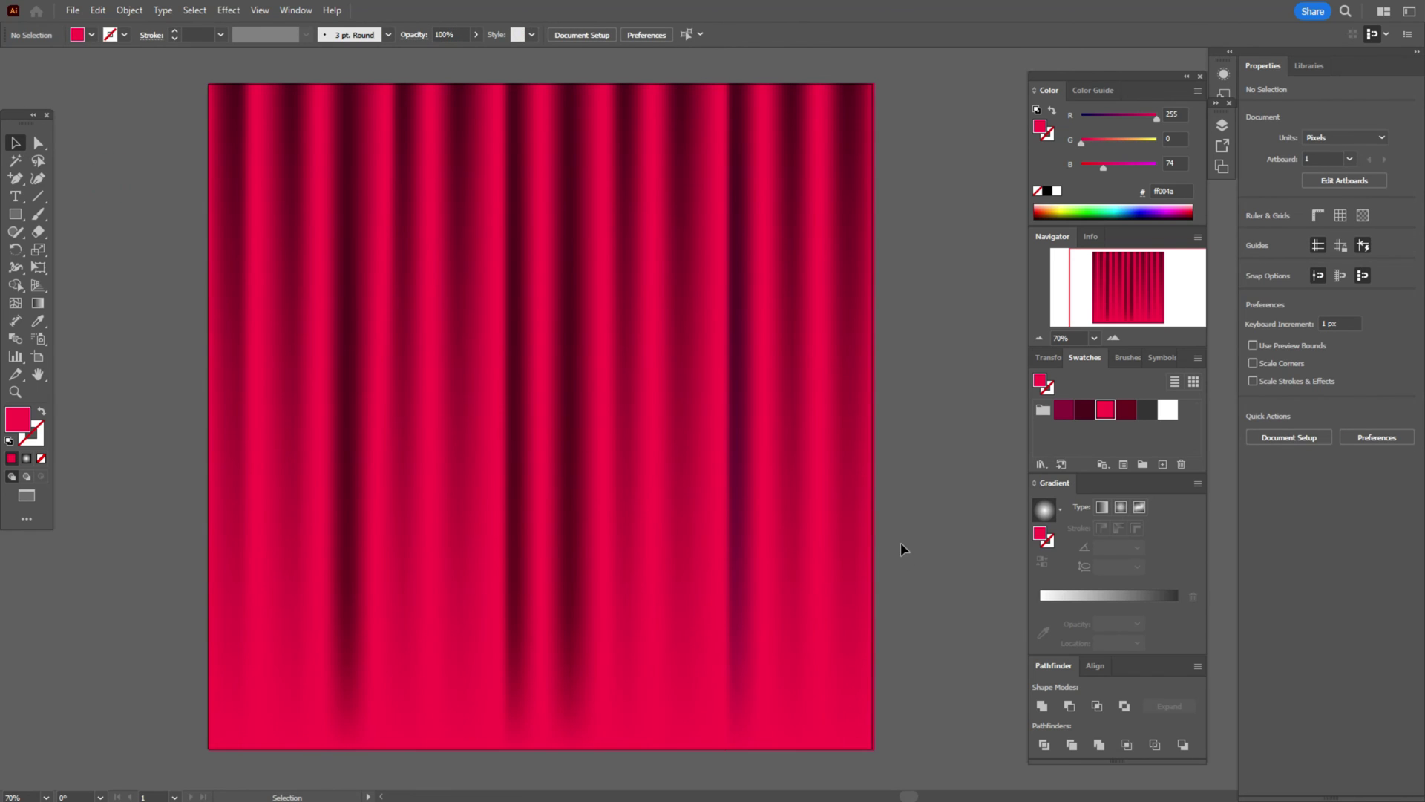
Step: Draw a rectangle covering the whole artboard and fill it with a radial gradient
{"action": "left_click_drag", "start_coordinate": [15, 214], "coordinate": [82, 215]}
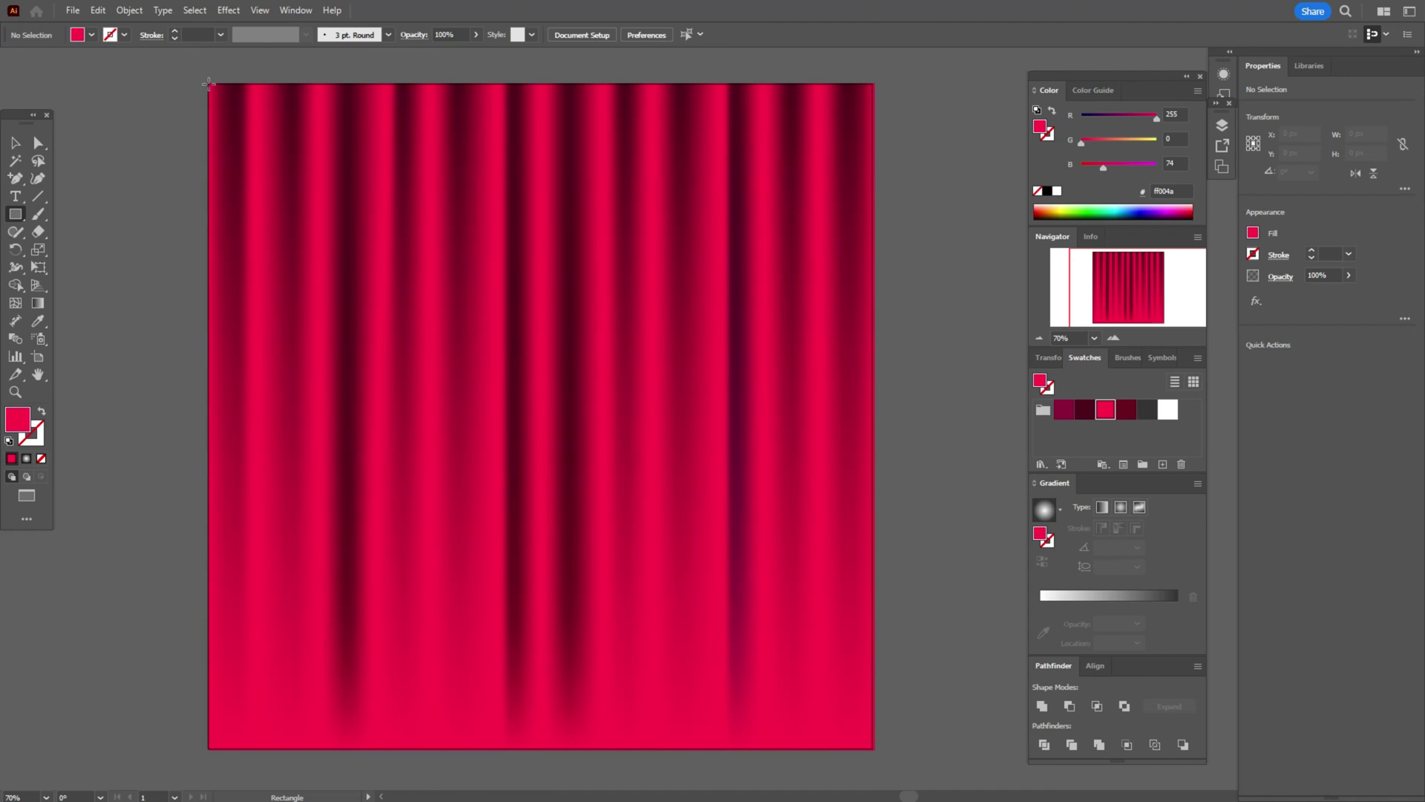
{"action": "left_click_drag", "start_coordinate": [208, 83], "coordinate": [873, 748]}
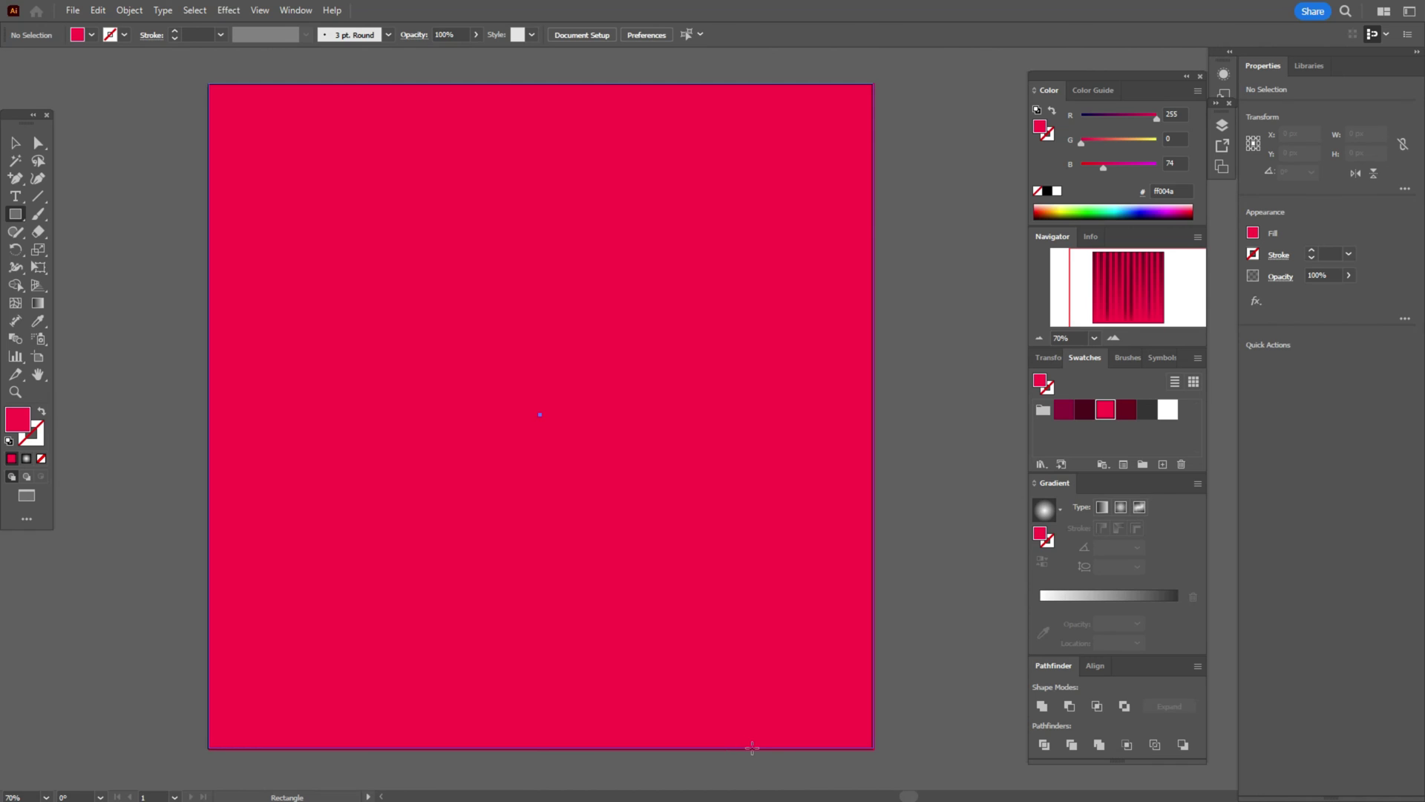
{"action": "left_click_drag", "start_coordinate": [752, 747], "coordinate": [752, 750]}
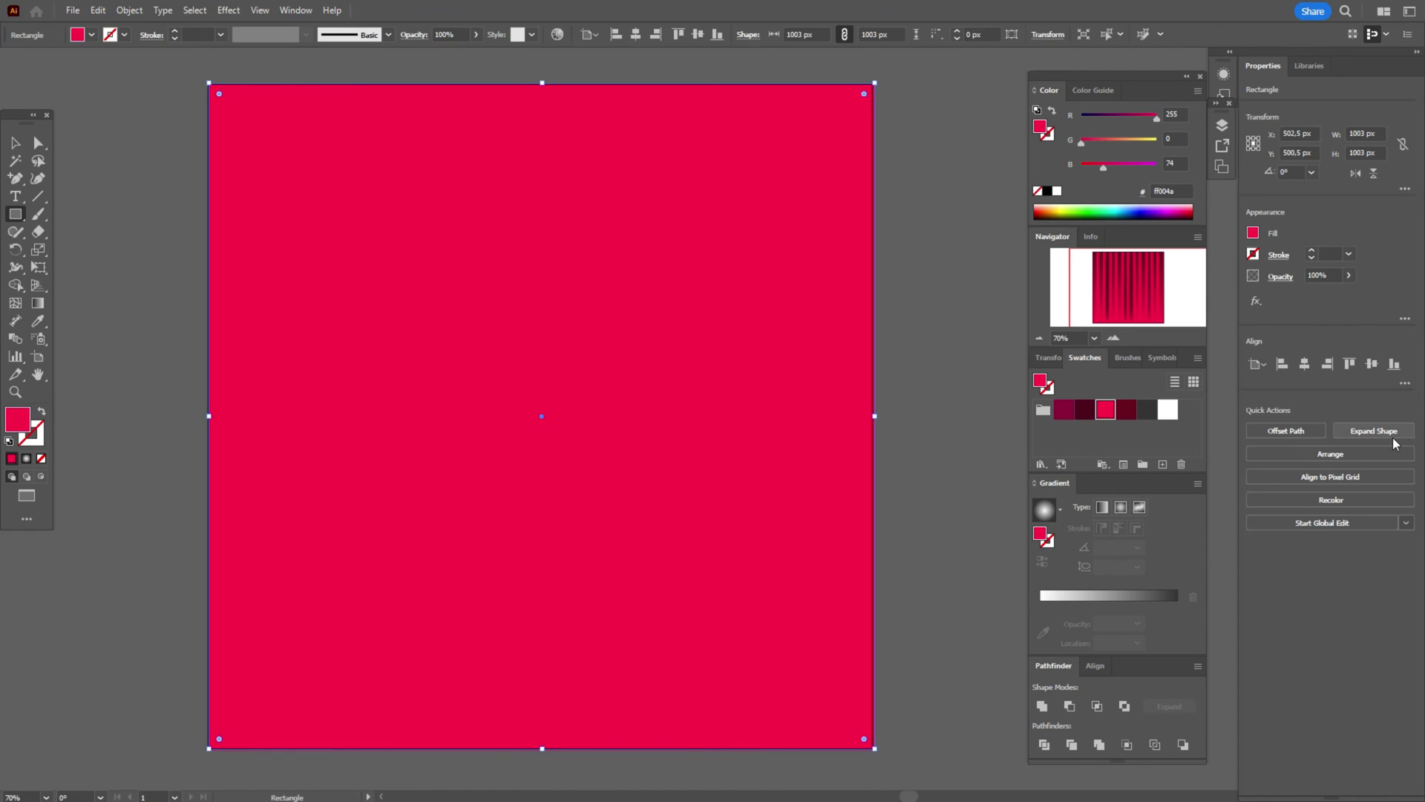
{"action": "left_click", "coordinate": [1121, 507]}
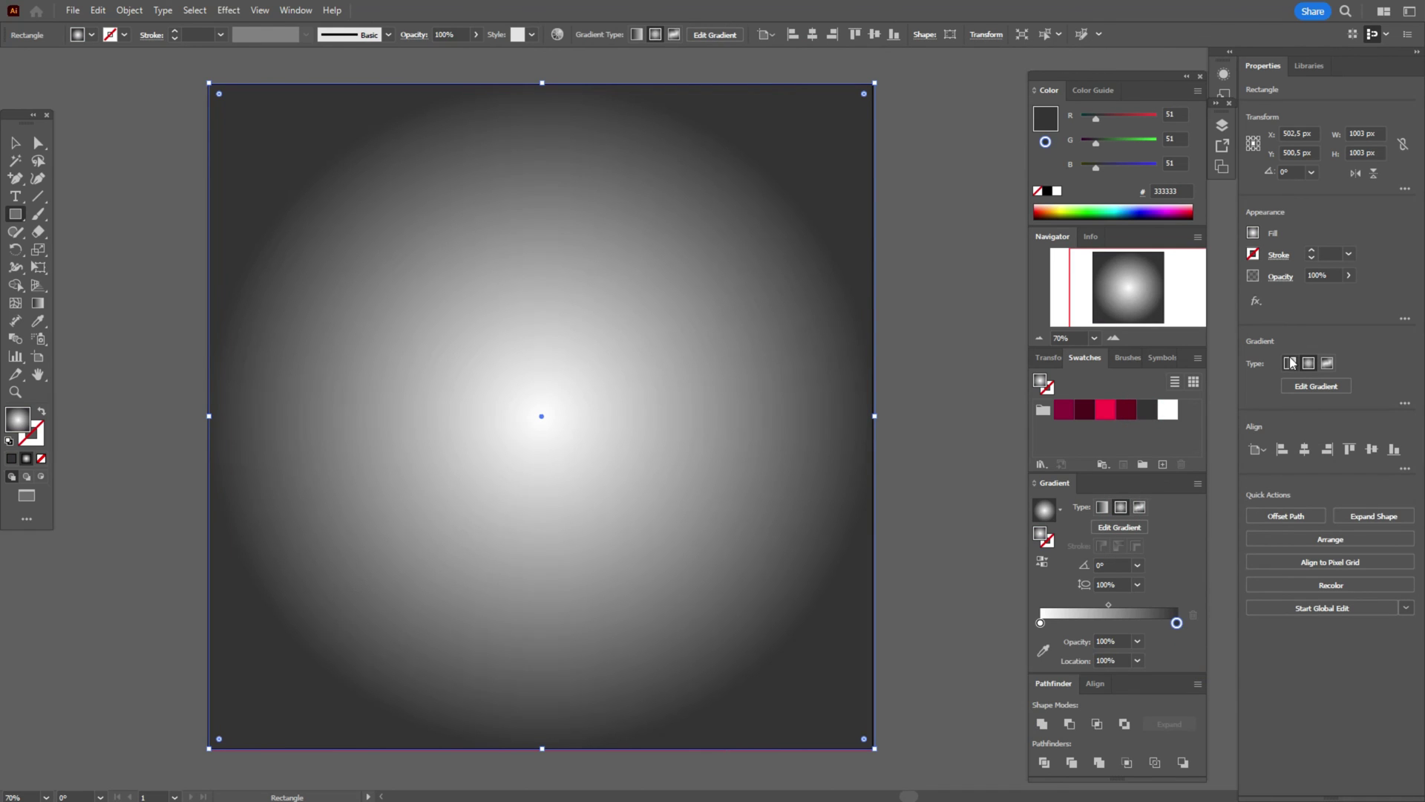
Step: Set the gradient rectangle's blend mode to Multiply, then deselect it
{"action": "left_click", "coordinate": [1271, 281]}
{"action": "left_click", "coordinate": [1188, 303]}
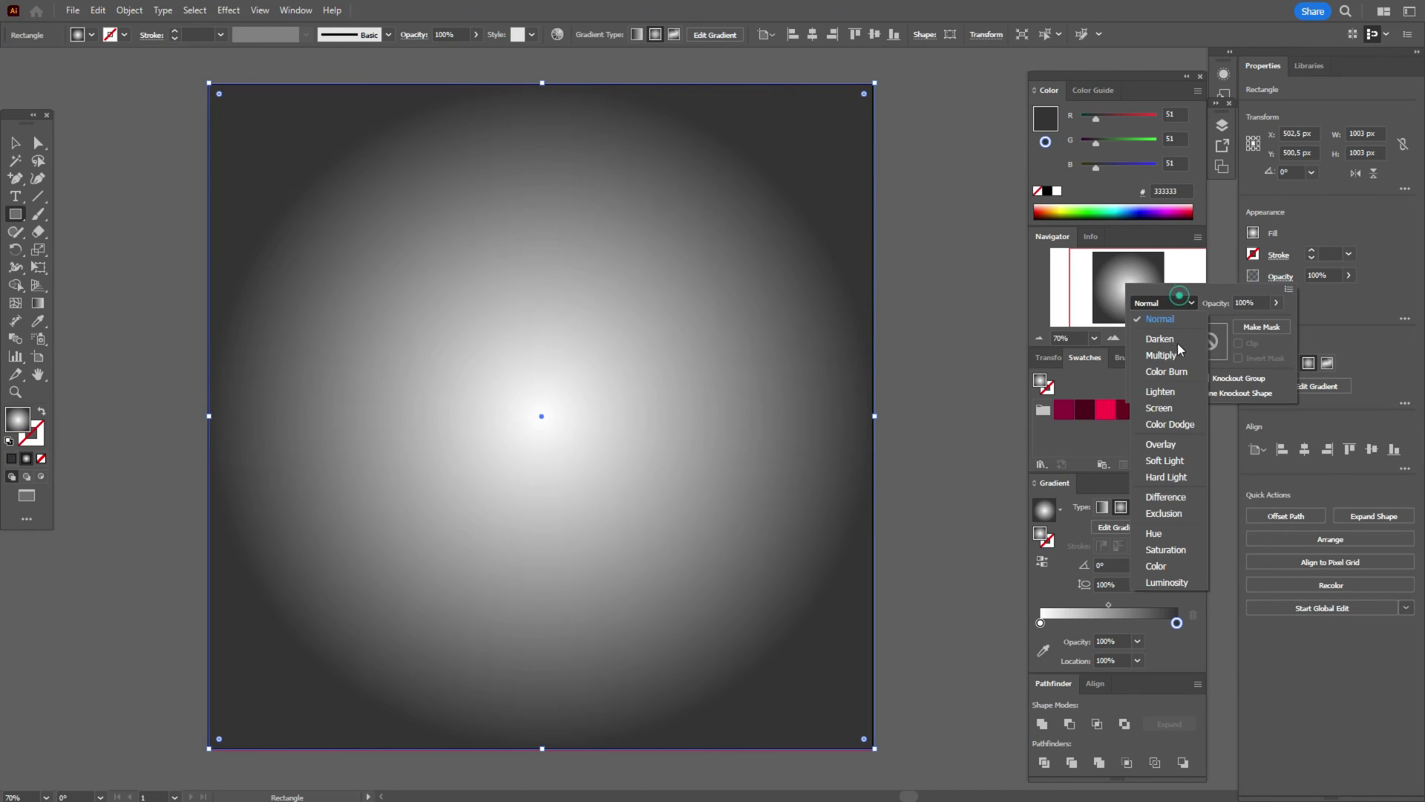
{"action": "left_click", "coordinate": [1174, 362]}
{"action": "left_click", "coordinate": [16, 143]}
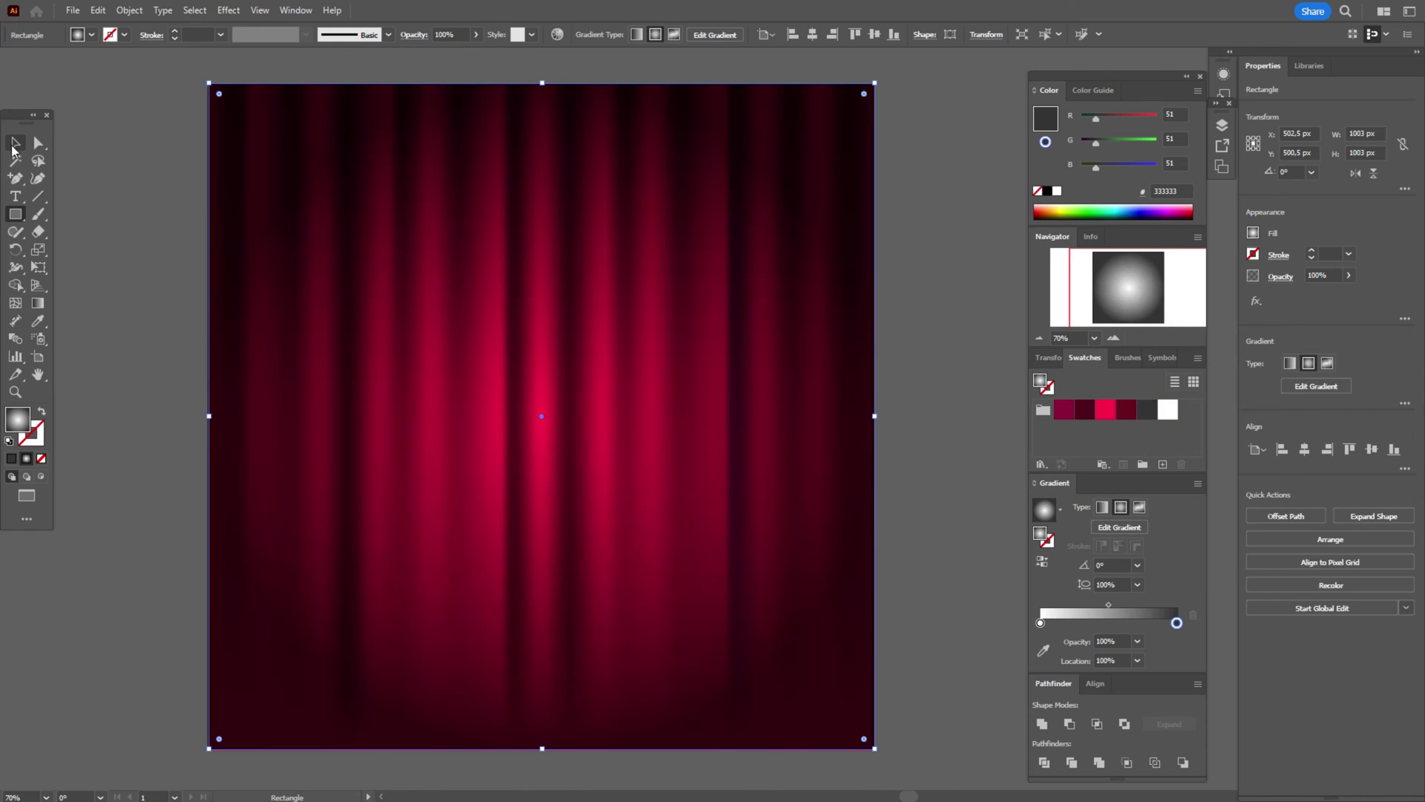
{"action": "left_click", "coordinate": [135, 127]}
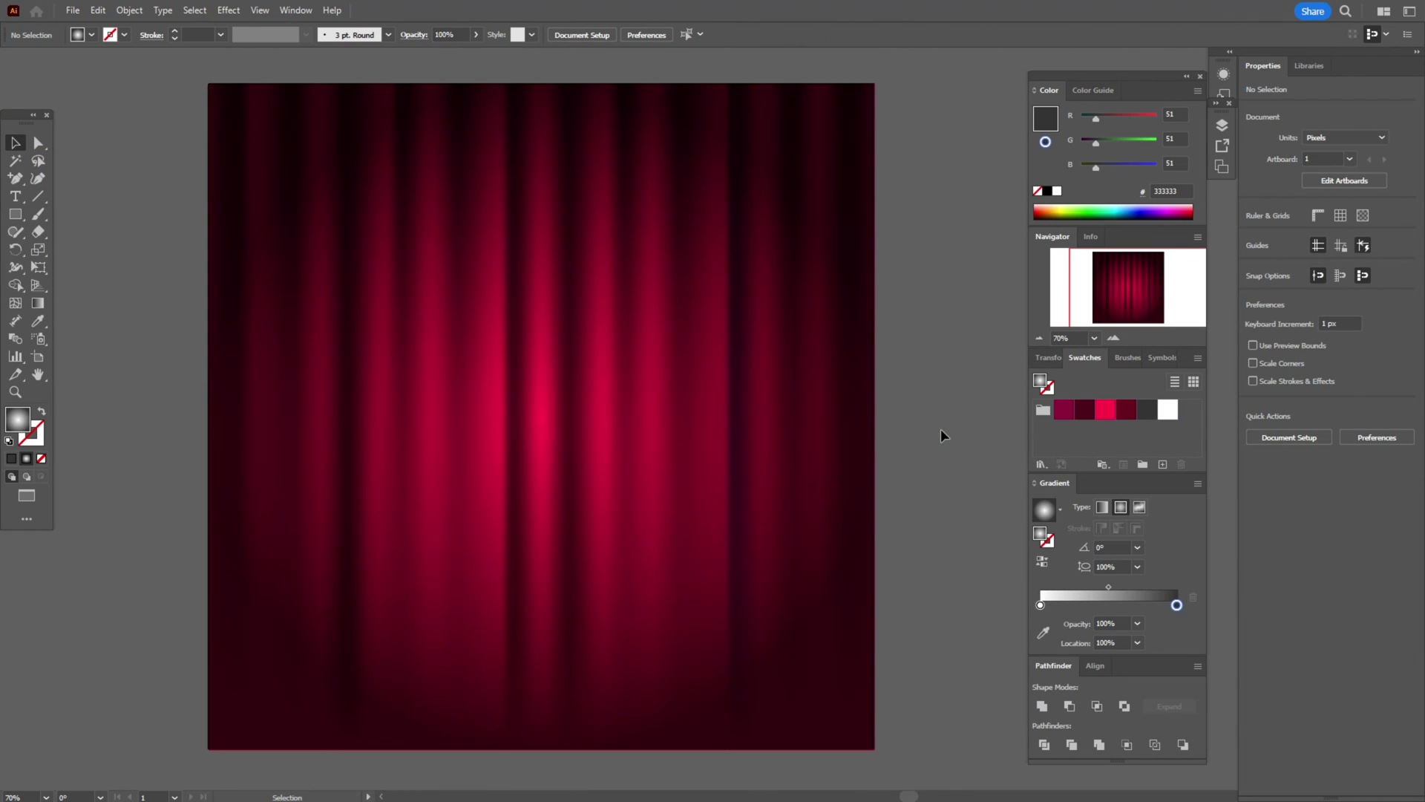
{"action": "left_click", "coordinate": [43, 301]}
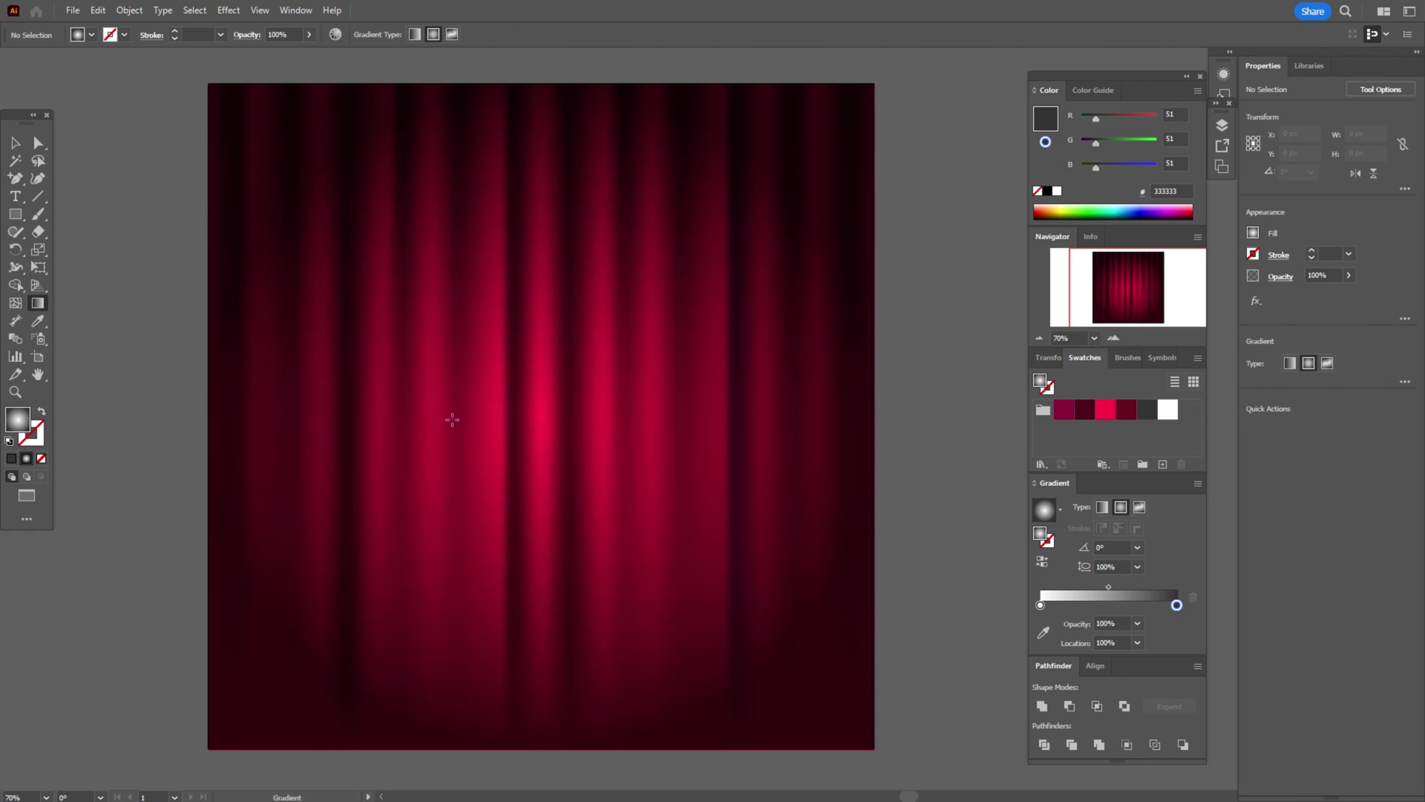
Step: Redraw the radial gradient, pull the dark stop in to 73.2371%, and raise the highlight
{"action": "left_click_drag", "start_coordinate": [441, 321], "coordinate": [591, 455]}
{"action": "left_click_drag", "start_coordinate": [252, 139], "coordinate": [507, 475]}
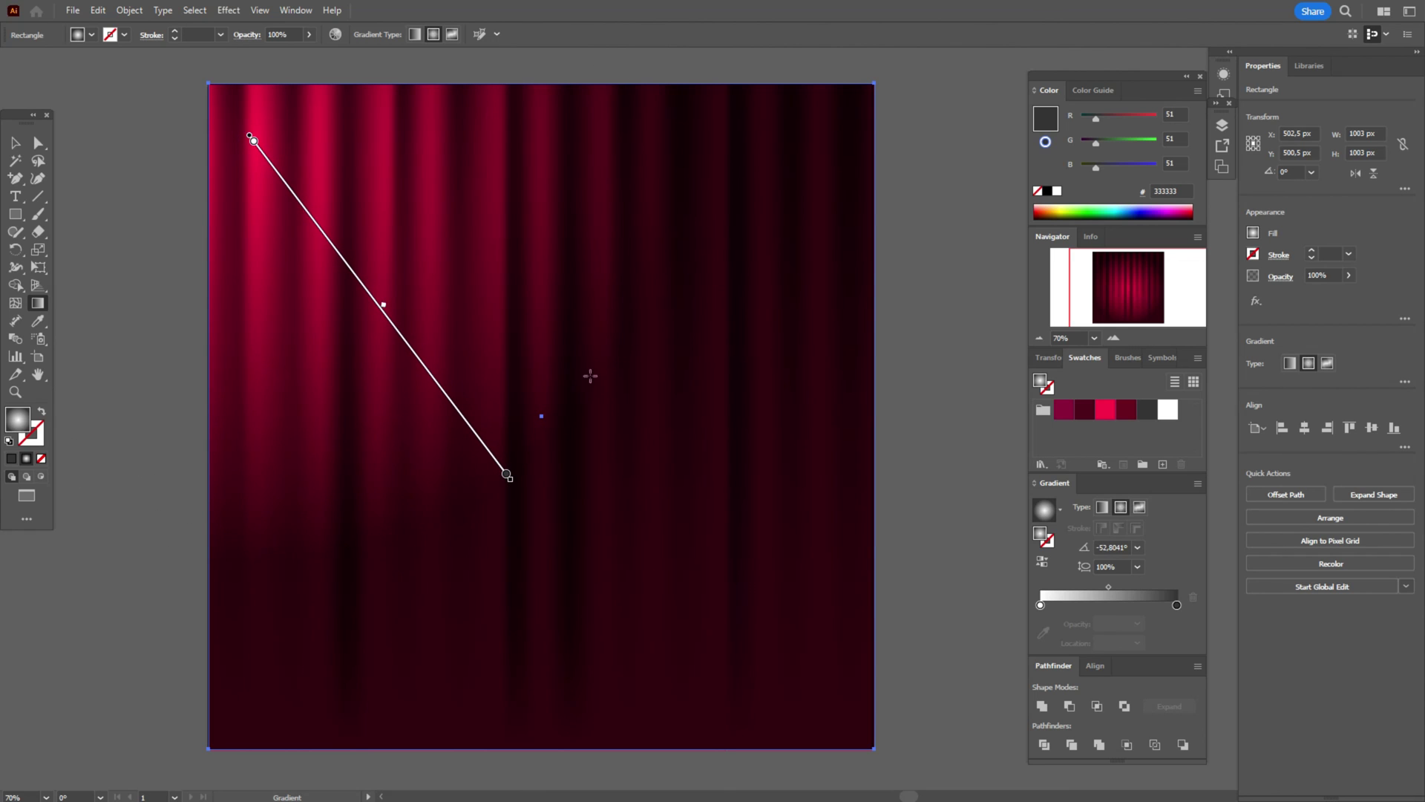
{"action": "mouse_move", "coordinate": [303, 204]}
{"action": "left_mouse_down"}
{"action": "mouse_move", "coordinate": [415, 261]}
{"action": "mouse_move", "coordinate": [752, 216]}
{"action": "mouse_move", "coordinate": [769, 198]}
{"action": "mouse_move", "coordinate": [564, 442]}
{"action": "mouse_move", "coordinate": [577, 402]}
{"action": "left_mouse_up"}
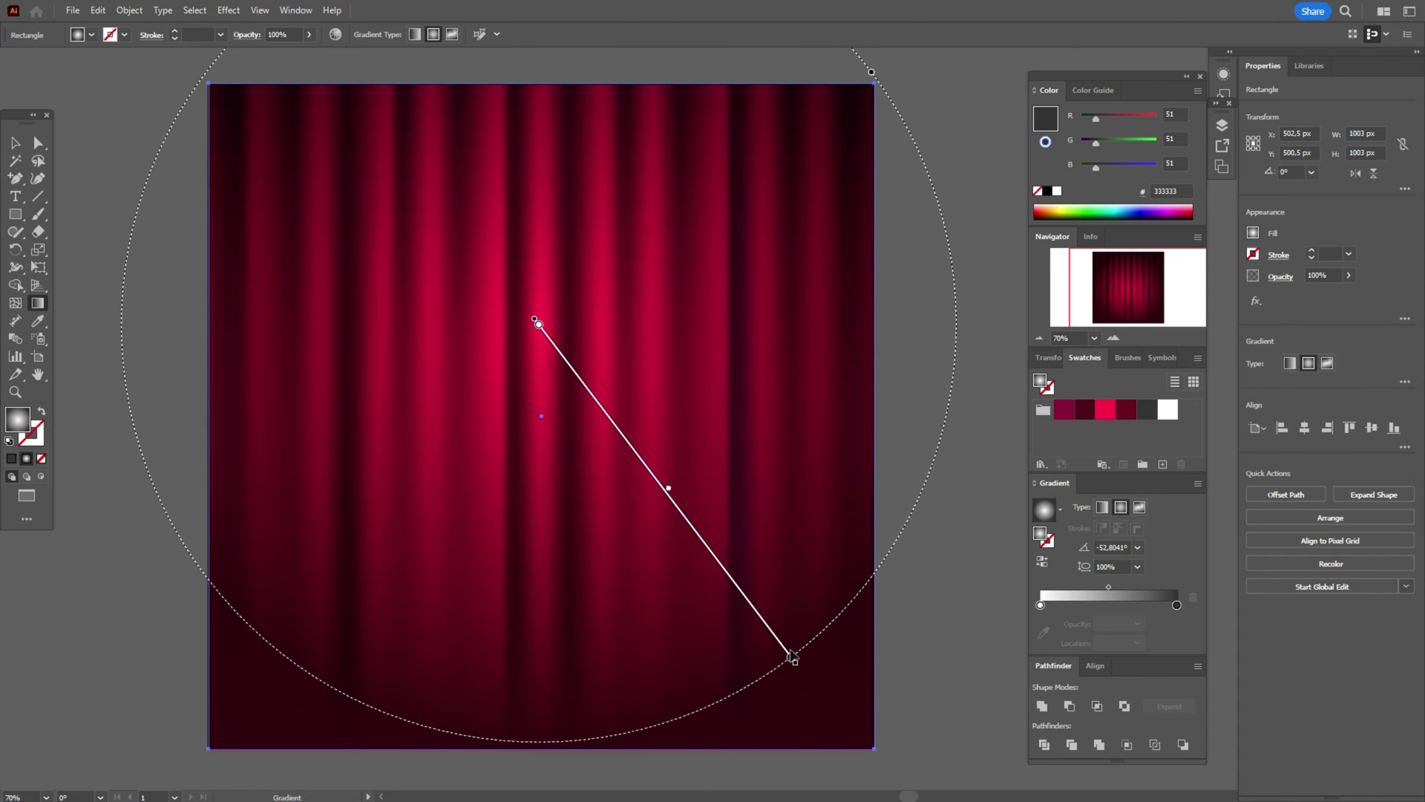
{"action": "left_click_drag", "start_coordinate": [792, 656], "coordinate": [733, 567]}
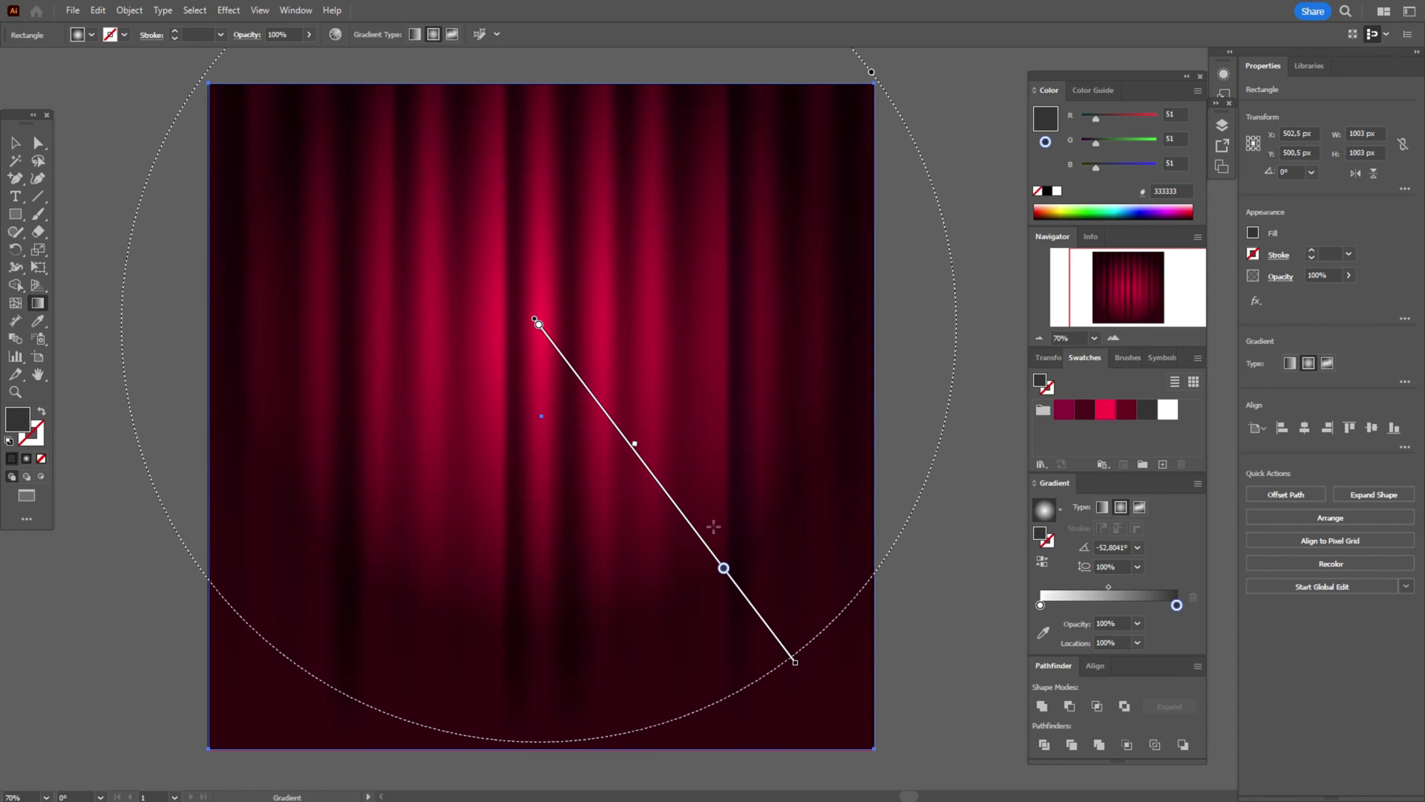
{"action": "mouse_move", "coordinate": [657, 483]}
{"action": "left_mouse_down"}
{"action": "mouse_move", "coordinate": [657, 325]}
{"action": "mouse_move", "coordinate": [658, 547]}
{"action": "mouse_move", "coordinate": [658, 489]}
{"action": "mouse_move", "coordinate": [658, 510]}
{"action": "left_mouse_up"}
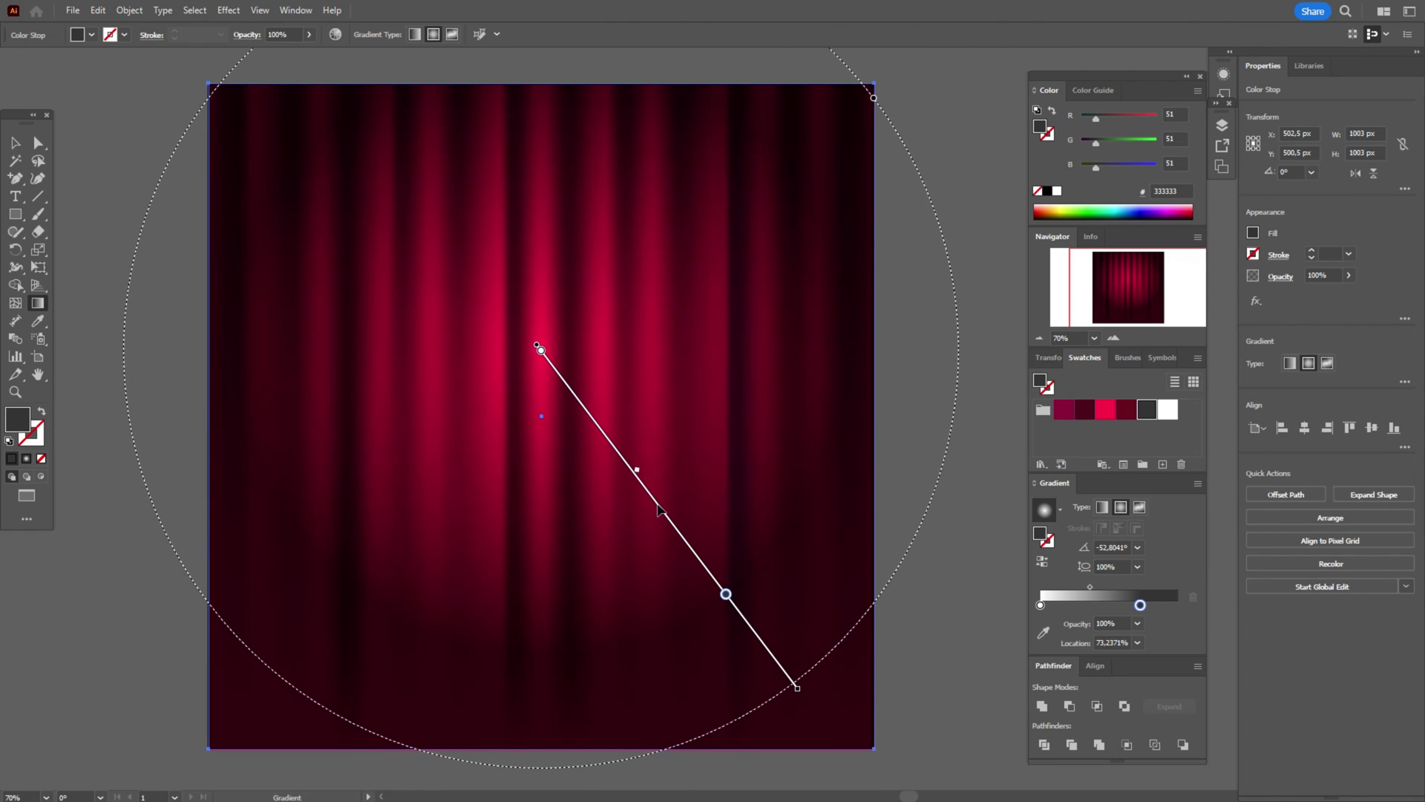
{"action": "left_click", "coordinate": [15, 143]}
{"action": "left_click", "coordinate": [141, 154]}
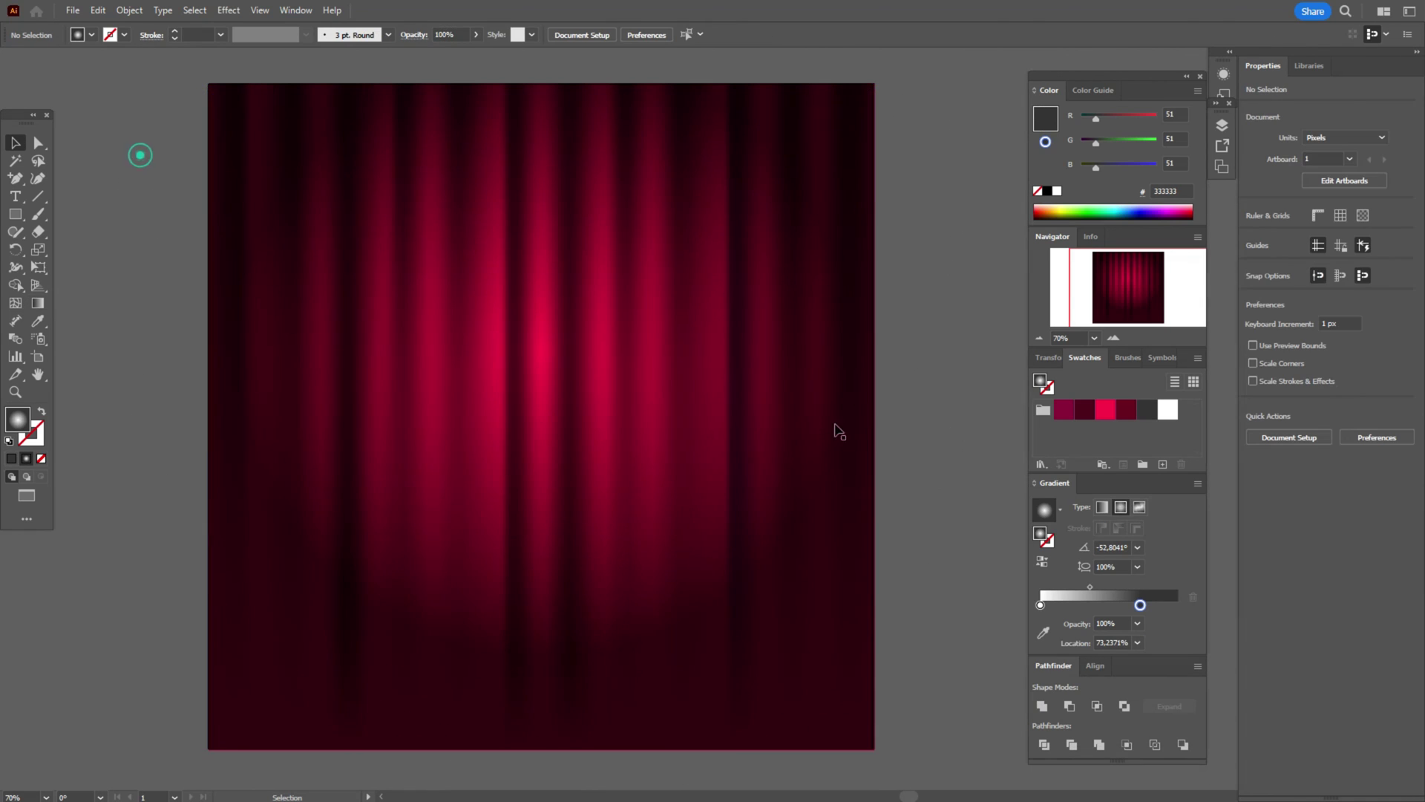
{"action": "scroll", "coordinate": [962, 467], "scroll_direction": "up", "scroll_amount": 2}
{"action": "scroll", "coordinate": [962, 466], "scroll_direction": "down", "scroll_amount": 2}
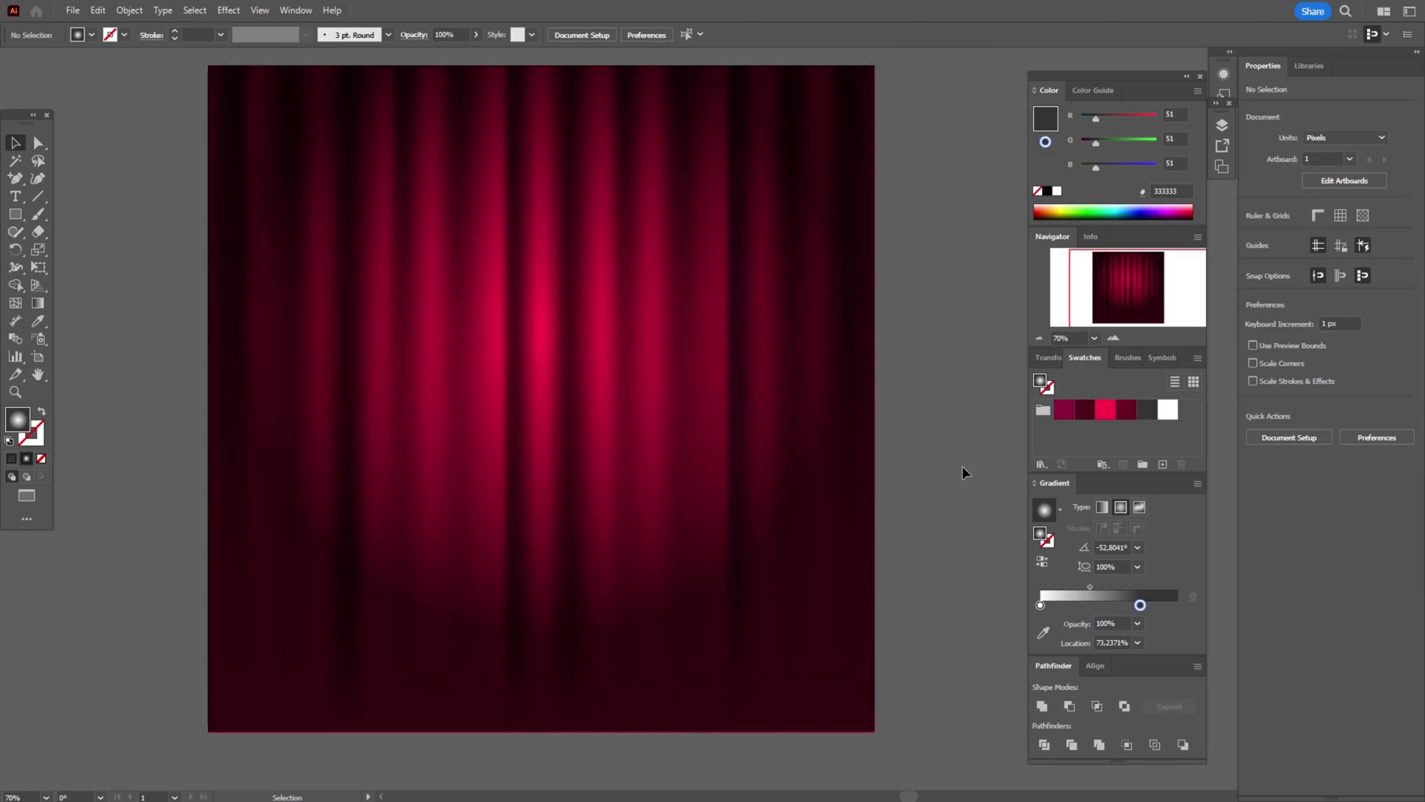